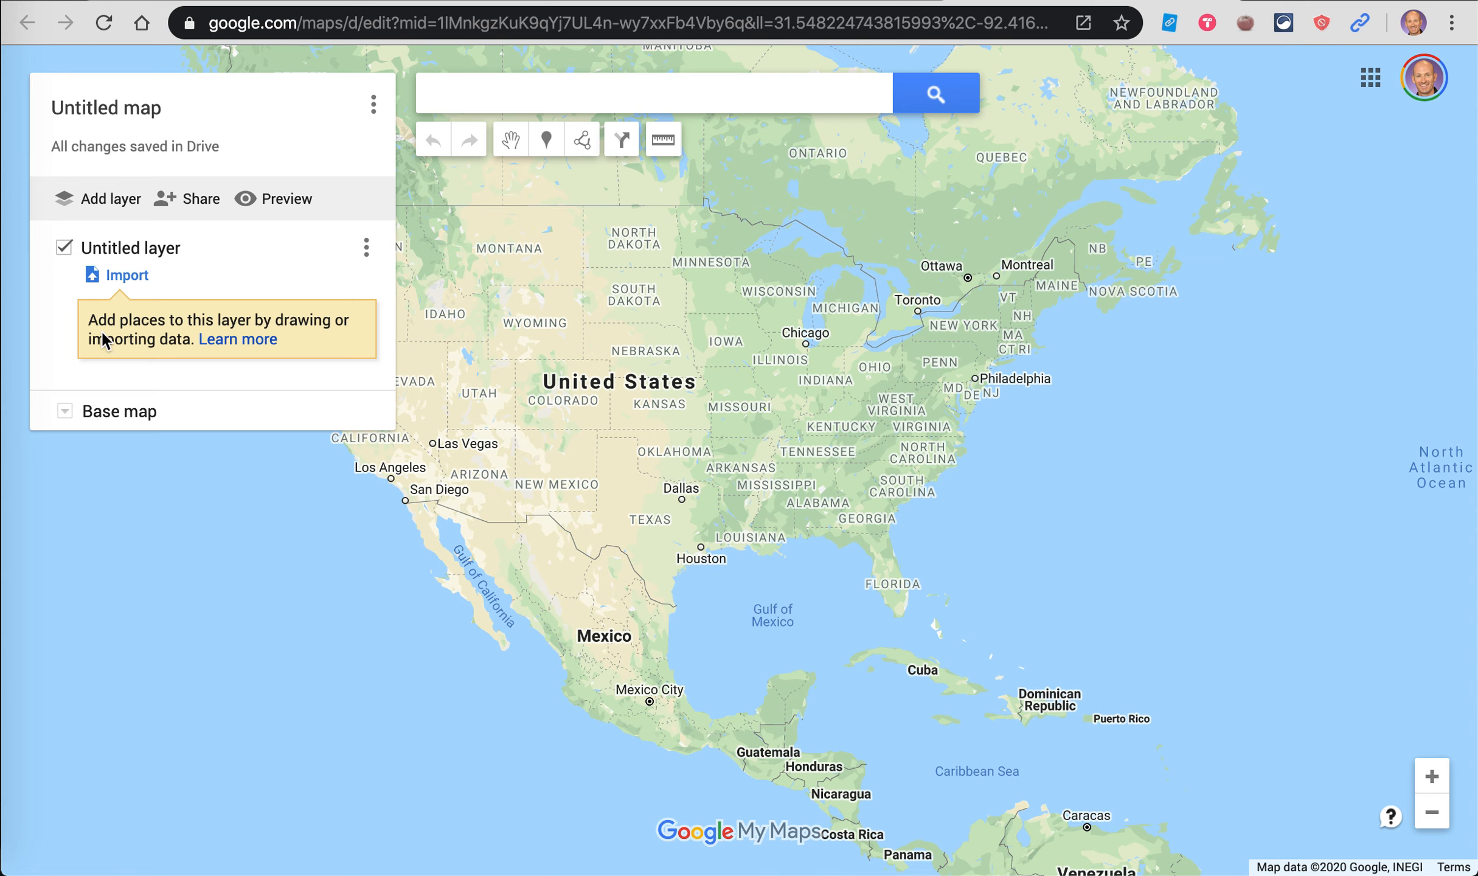
# Step: Change the map title from Untitled map to 'Fort Worth map' and save it
pyautogui.click(134, 105)
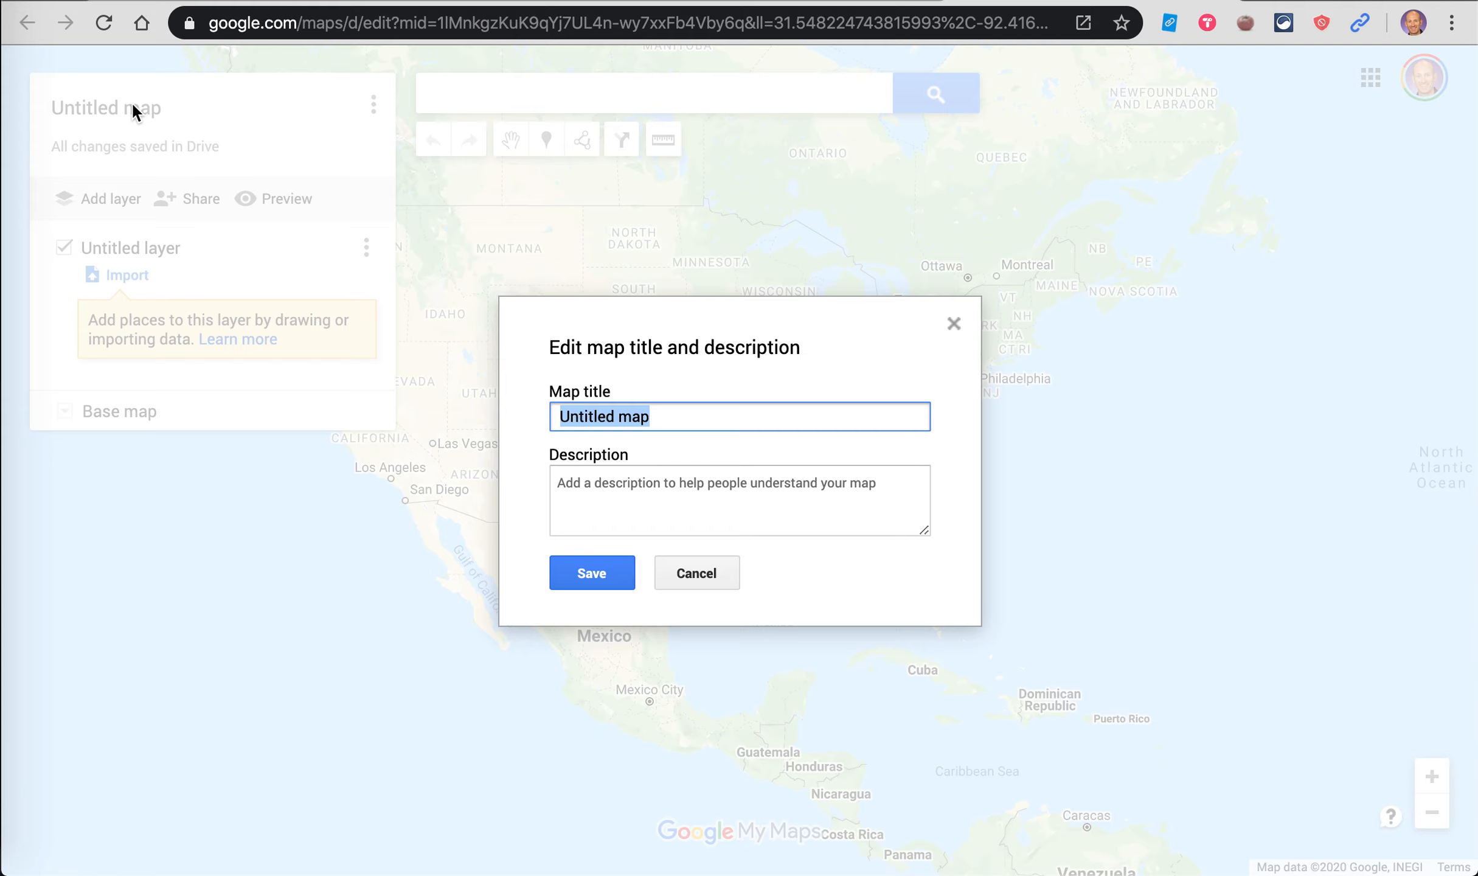
pyautogui.write('For')
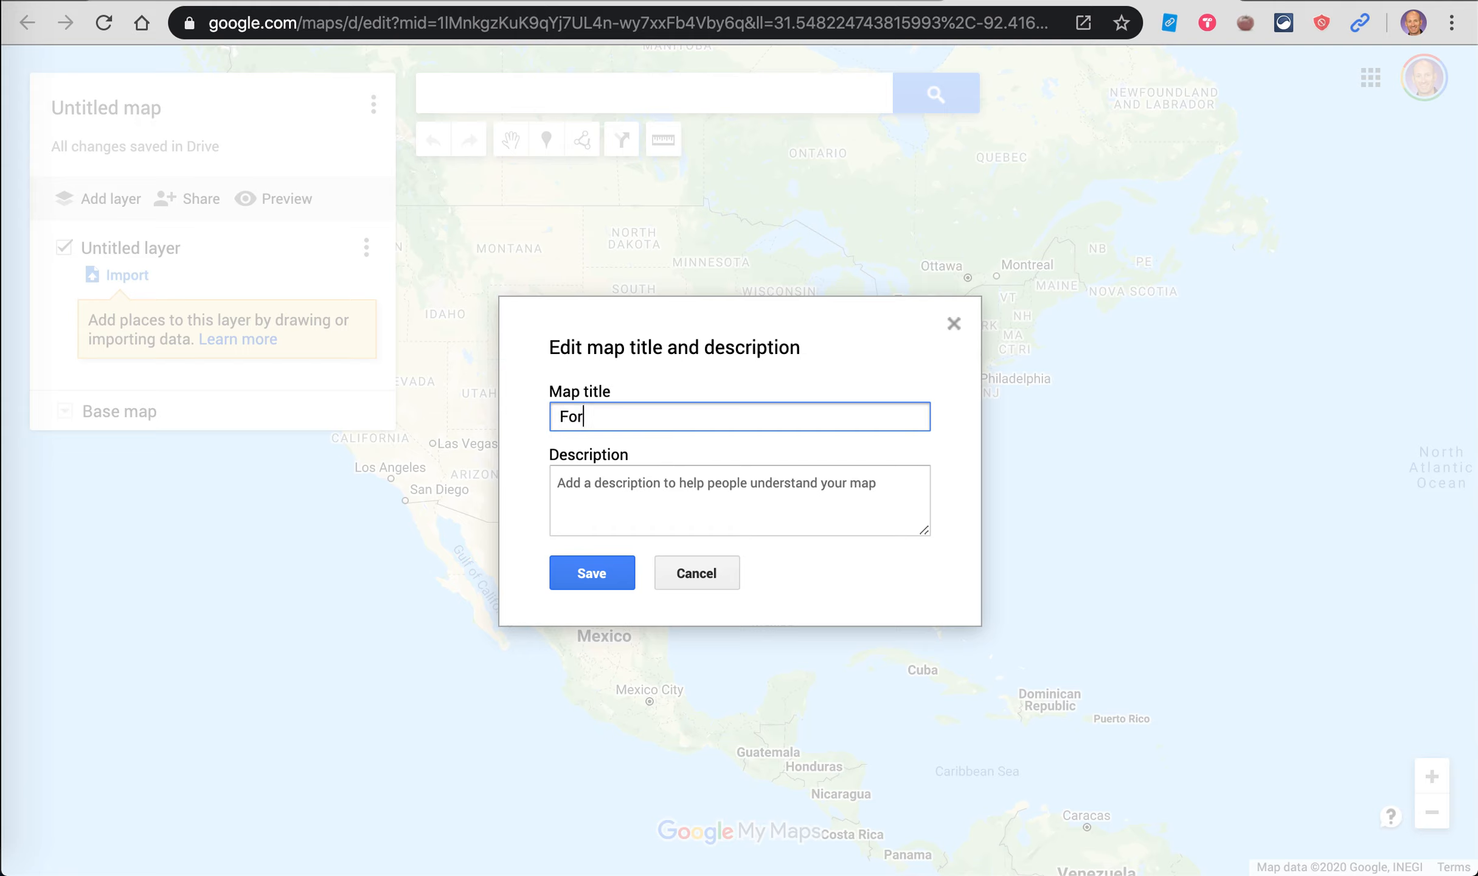
pyautogui.write('t Worth map')
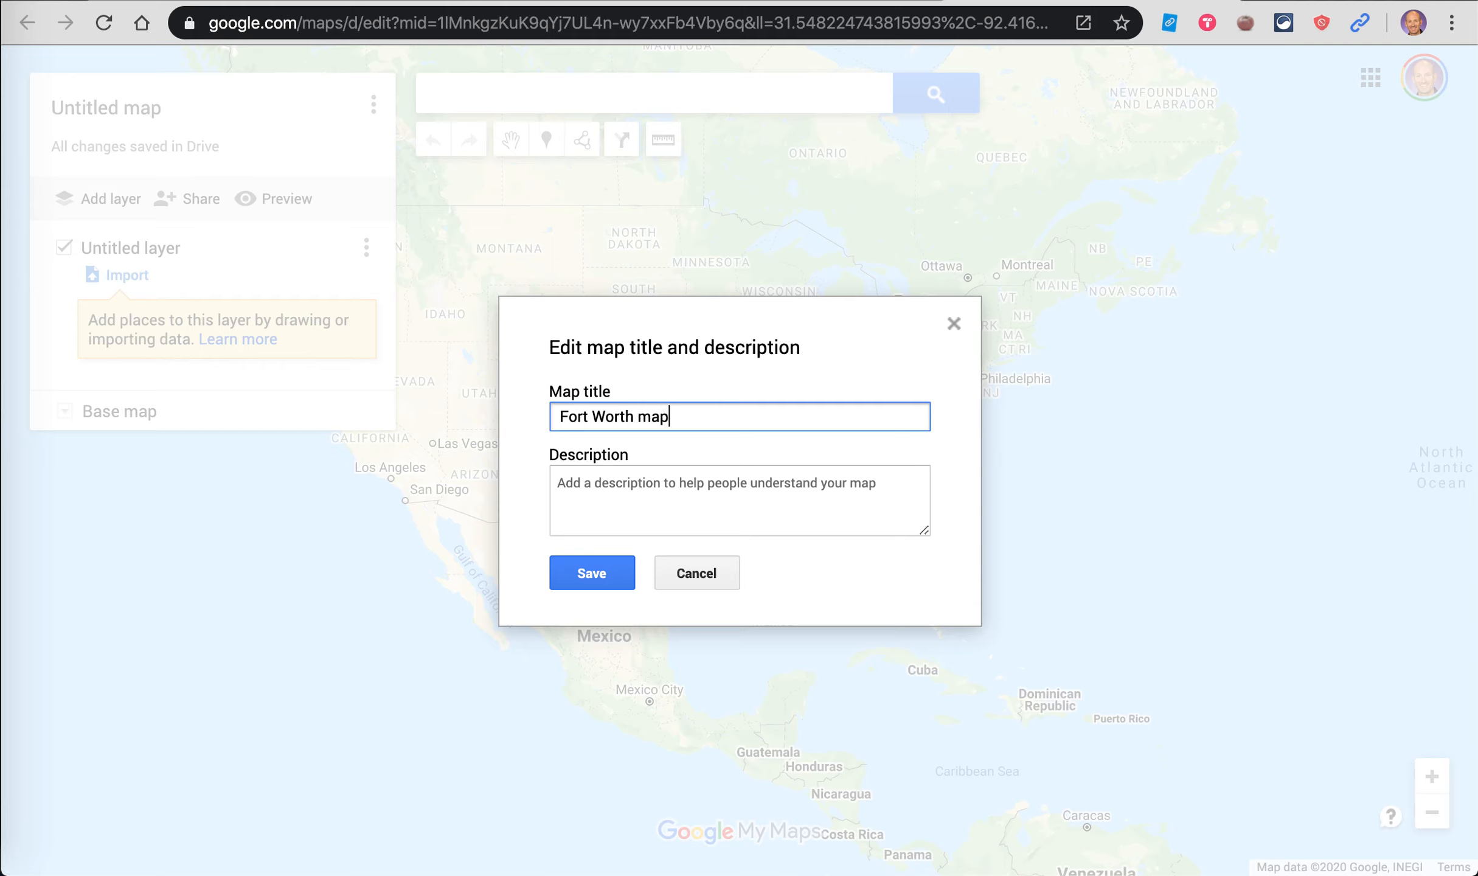
pyautogui.click(593, 575)
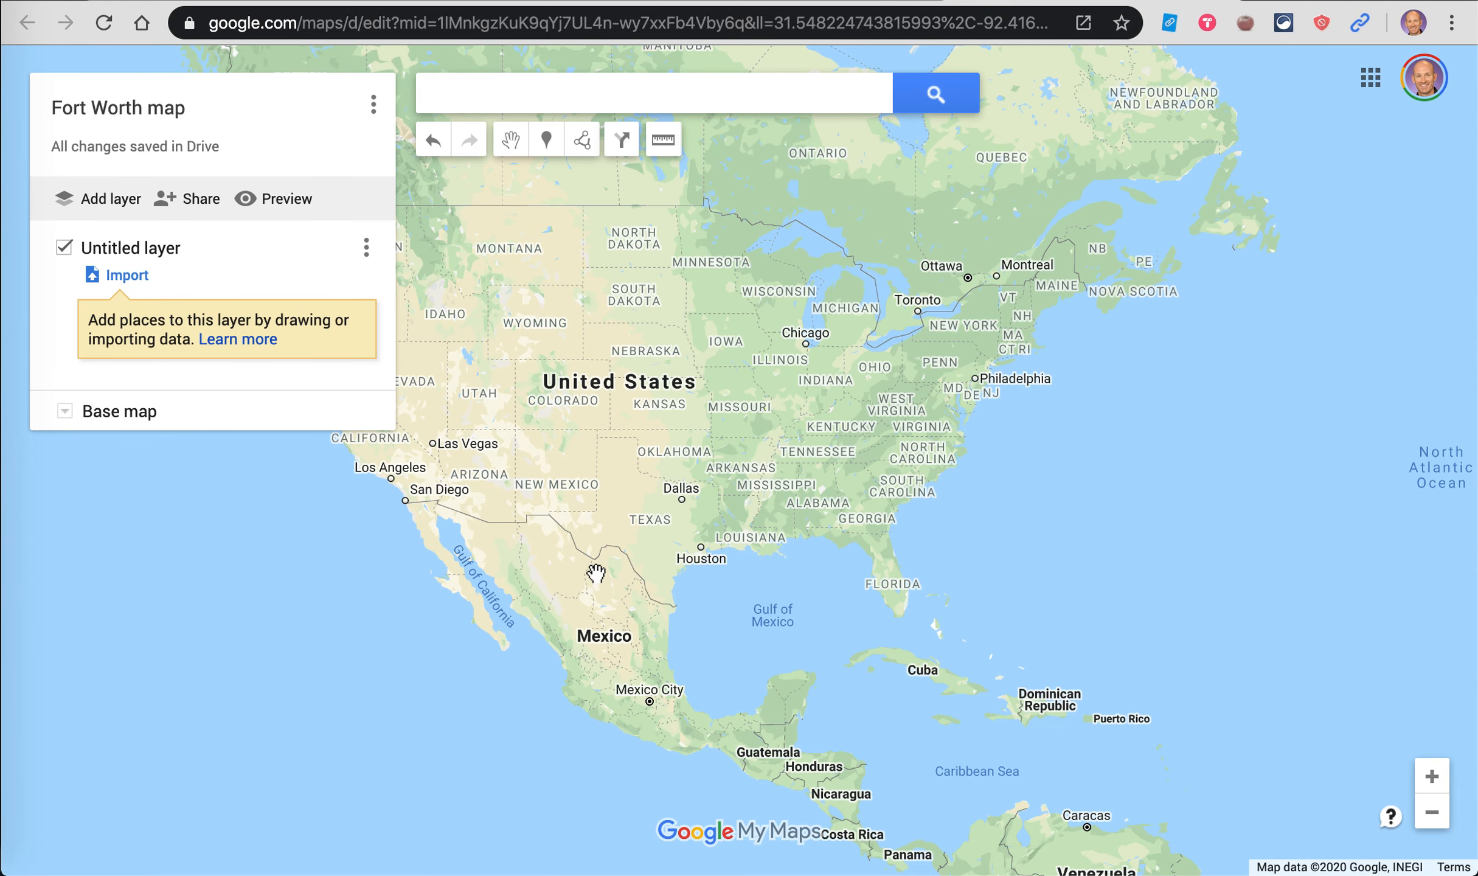
# Step: Search for Texas Christian University, jump to it, and dismiss its details card
pyautogui.click(526, 100)
pyautogui.write('te')
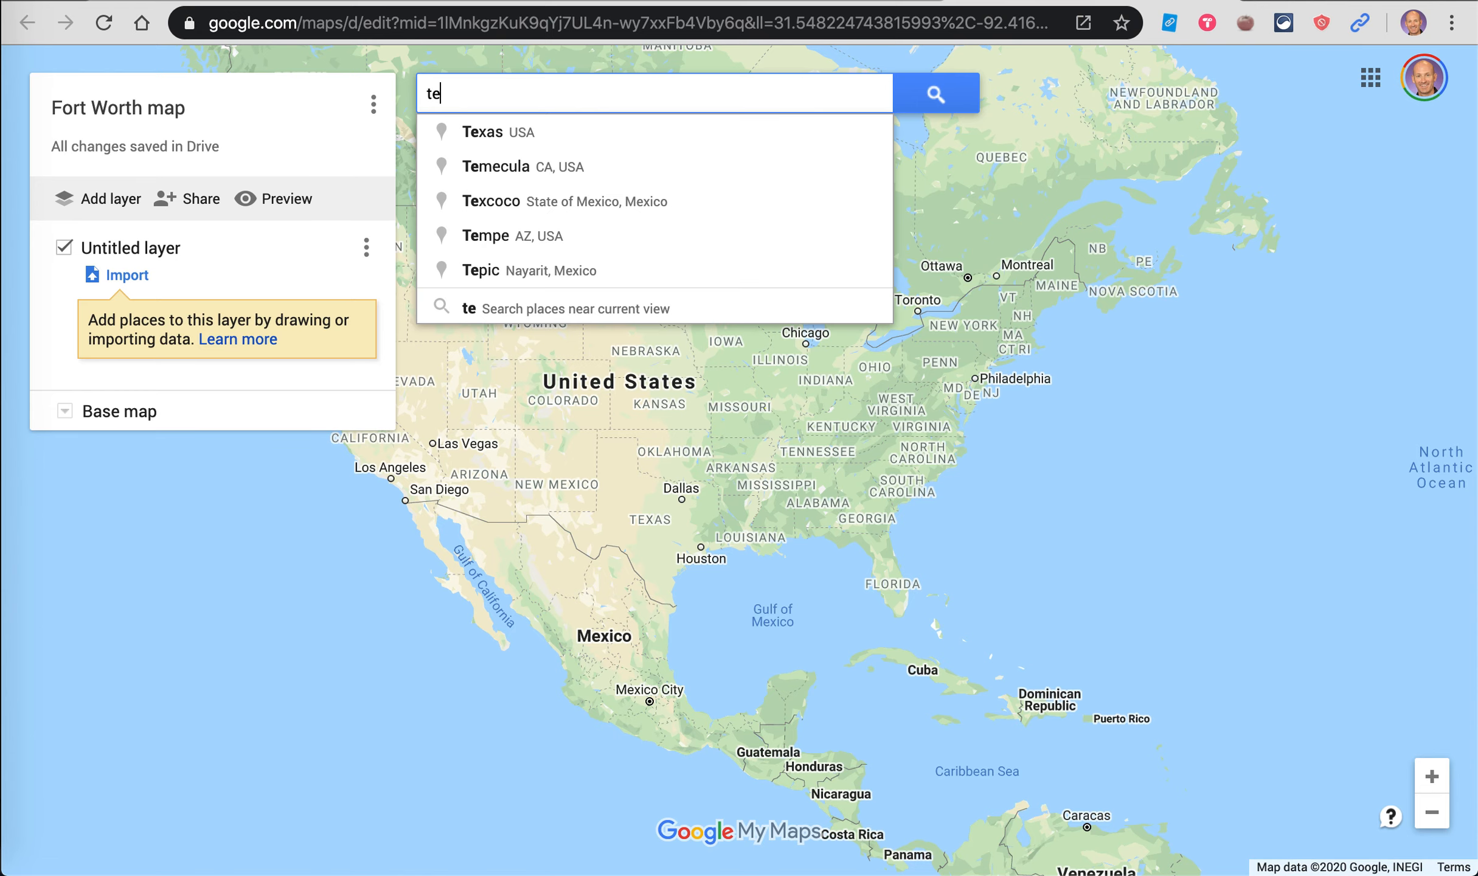
pyautogui.write('xas chri')
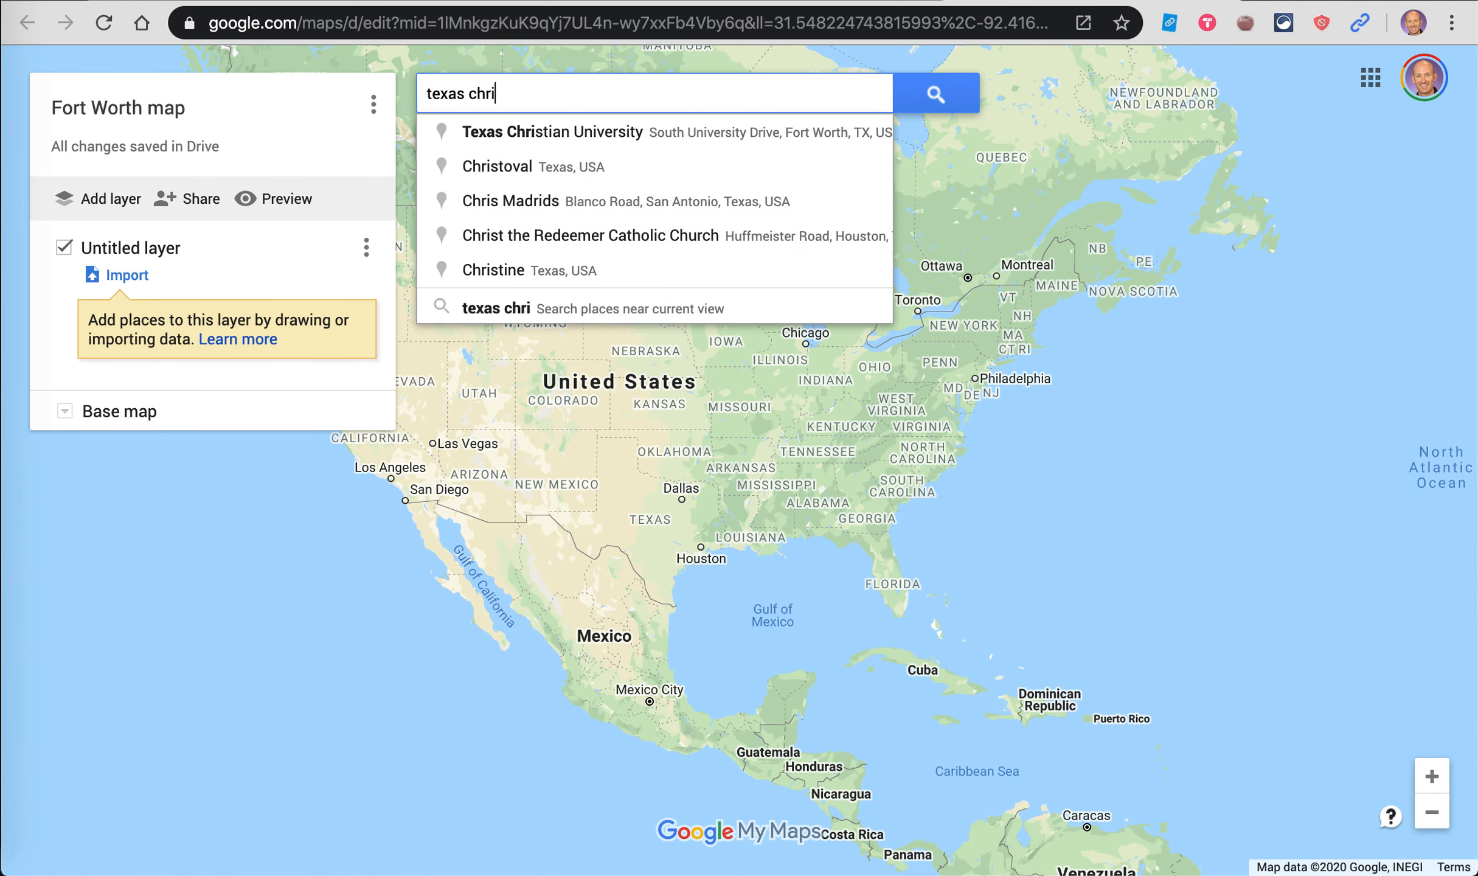
pyautogui.click(540, 129)
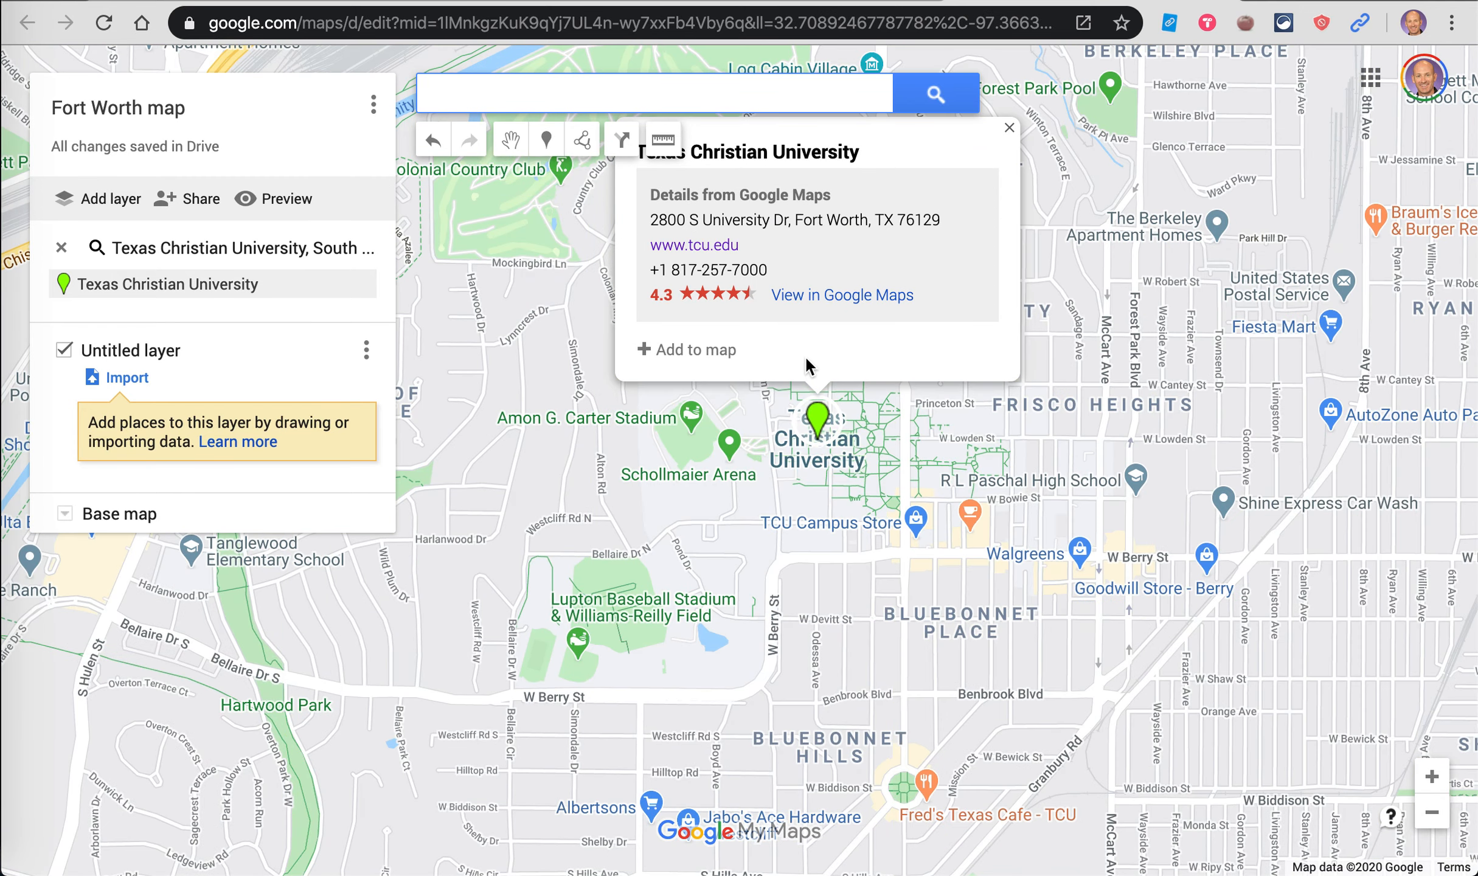
pyautogui.click(1009, 128)
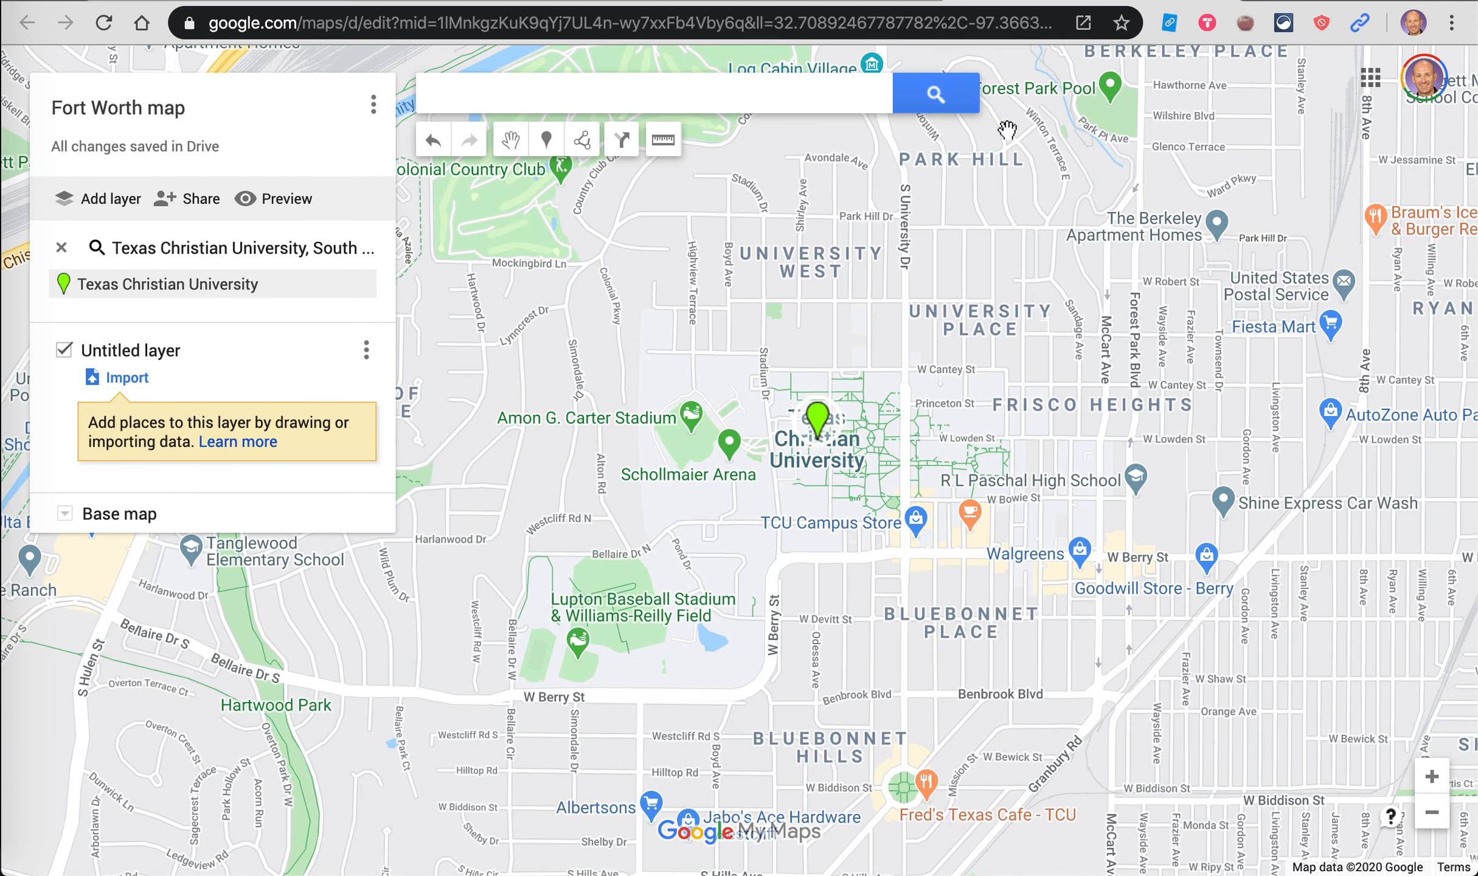
# Step: Zoom in and pan to centre the TCU campus on screen
pyautogui.scroll(5, 952, 411)
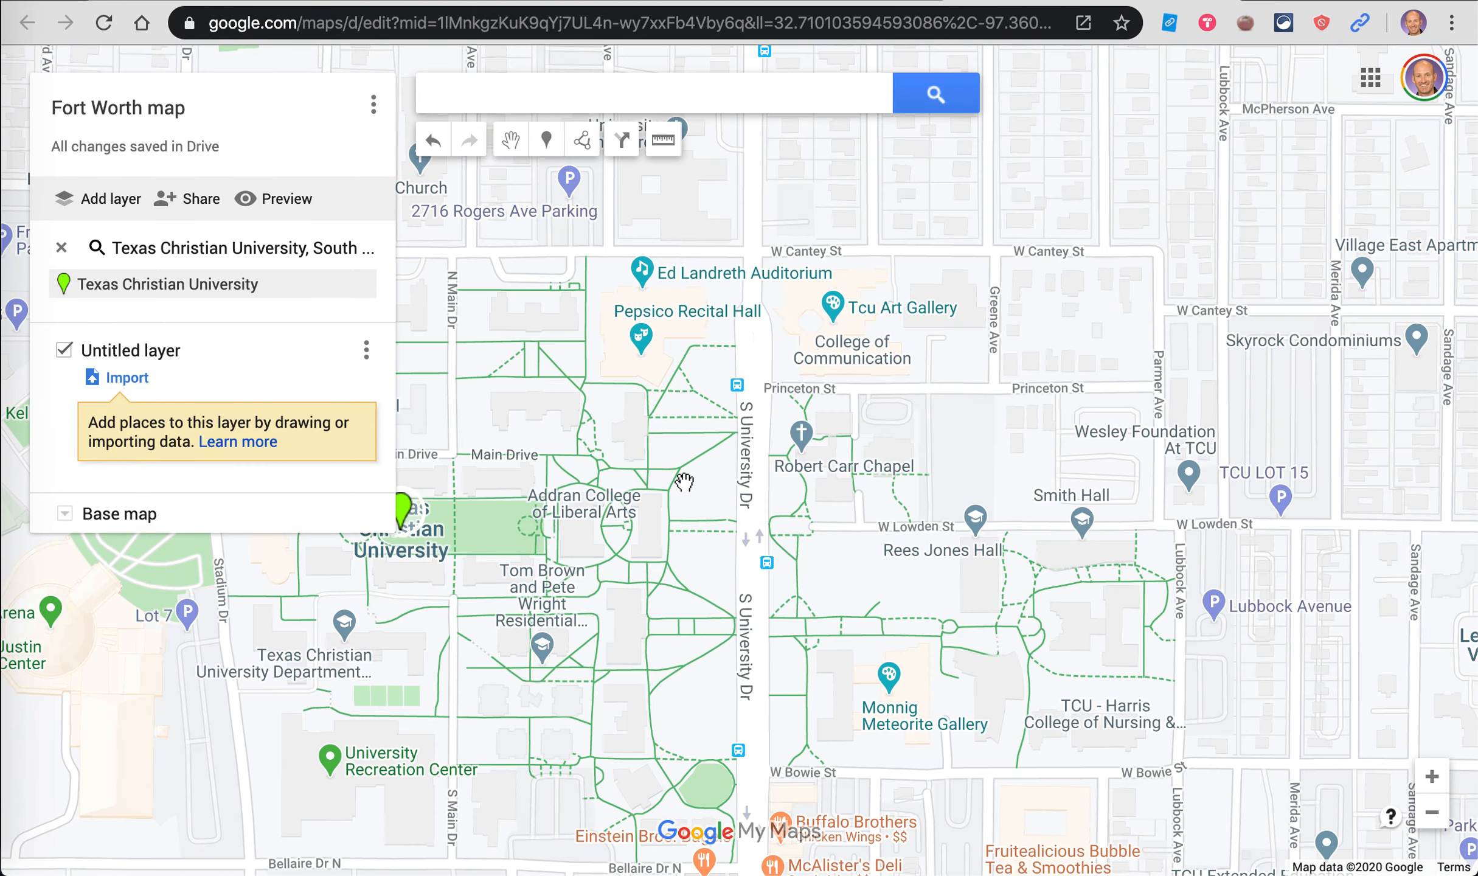
pyautogui.moveTo(684, 483); pyautogui.dragTo(1200, 442)
pyautogui.scroll(1, 1200, 442)
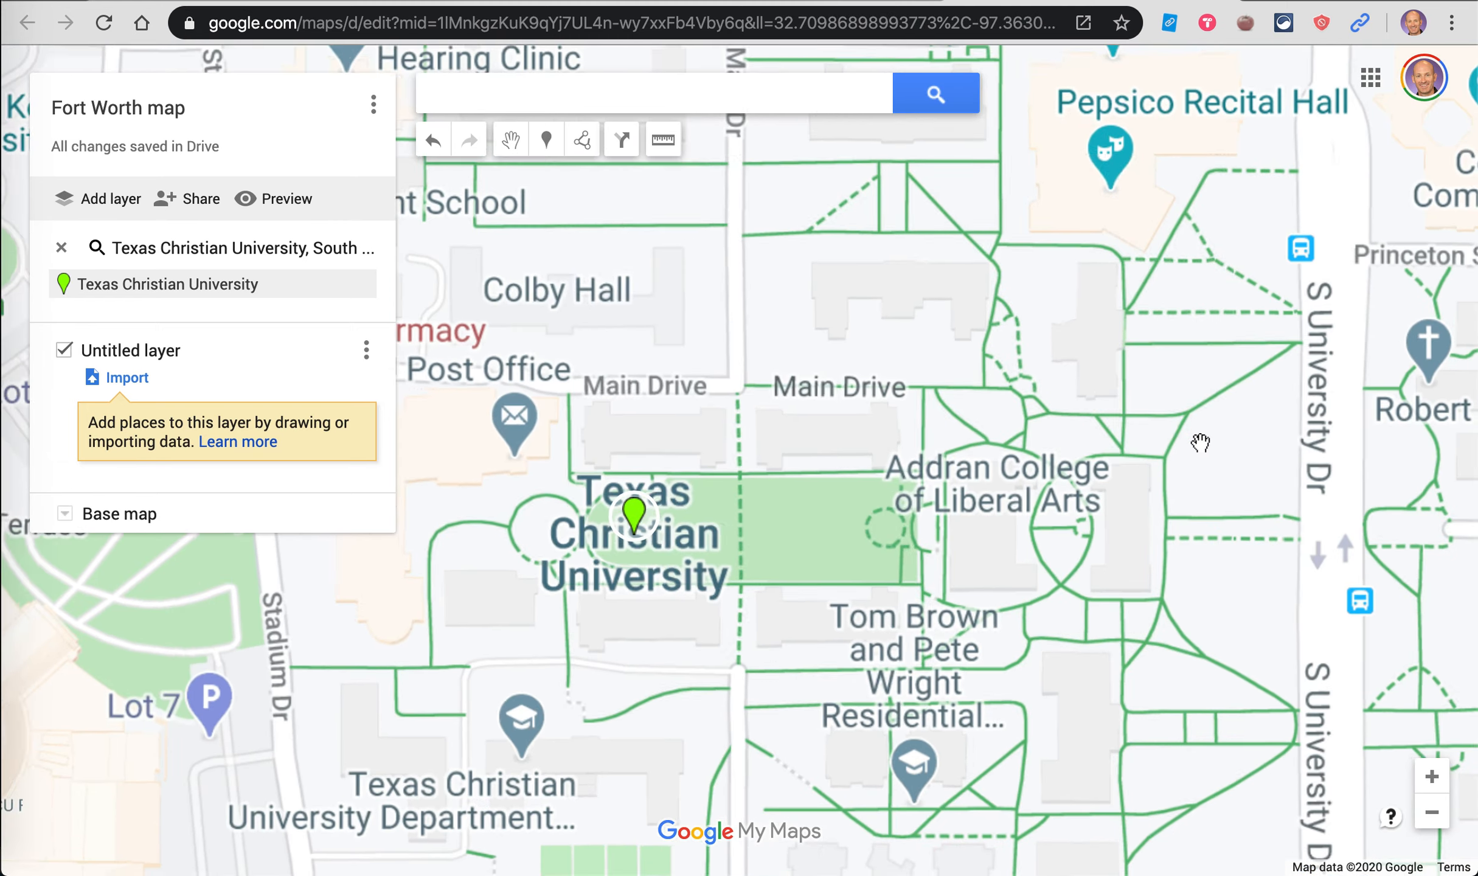
pyautogui.scroll(-1, 1201, 442)
pyautogui.moveTo(1200, 442)
pyautogui.mouseDown()
pyautogui.moveTo(1200, 414)
pyautogui.moveTo(1204, 435)
pyautogui.mouseUp()
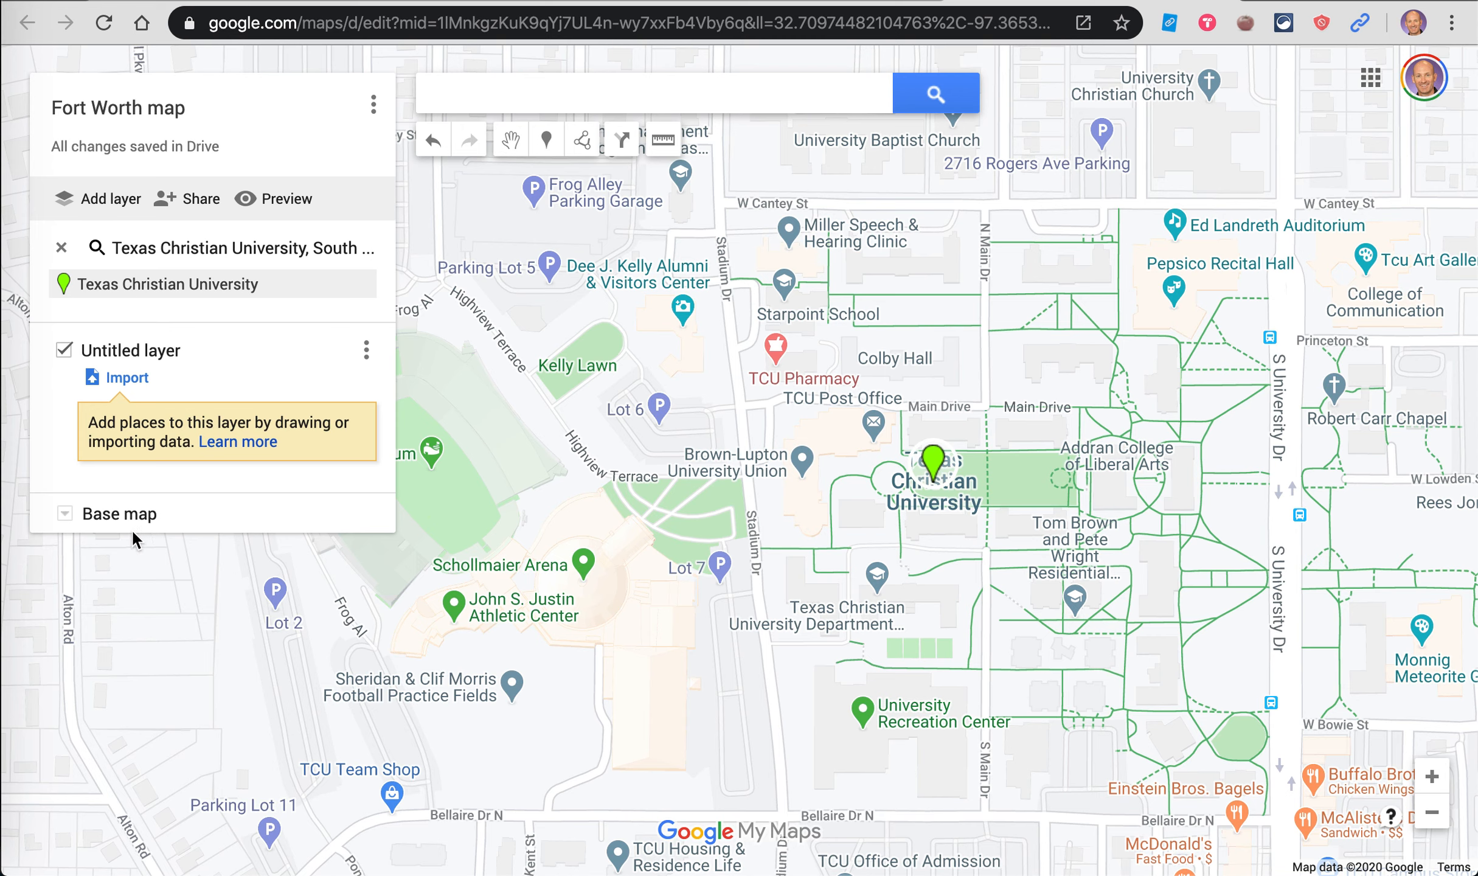
# Step: Switch the base map to Satellite imagery and recentre on the campus
pyautogui.click(65, 516)
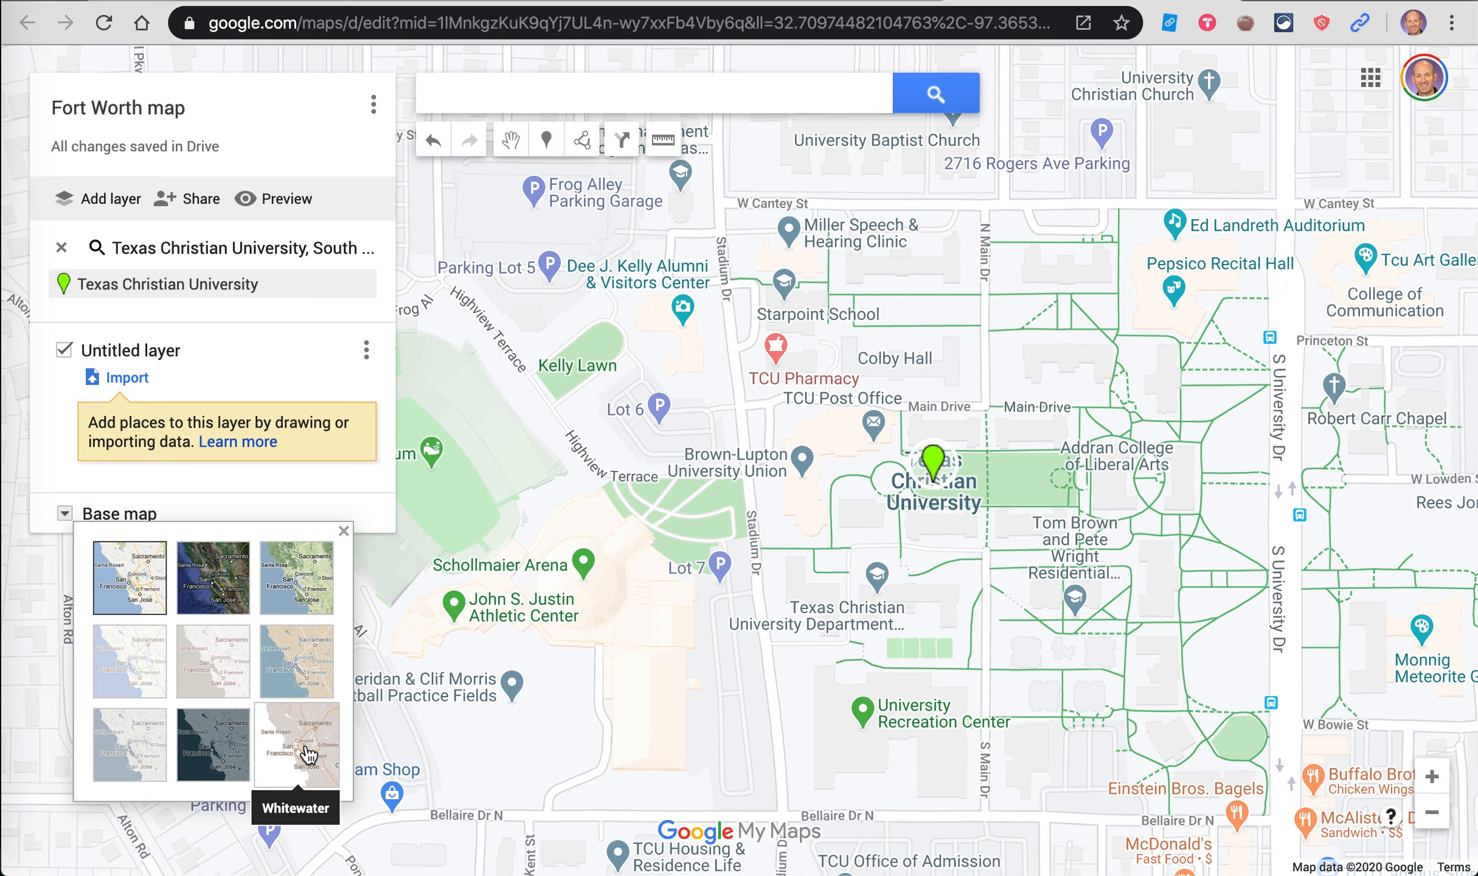
pyautogui.click(210, 592)
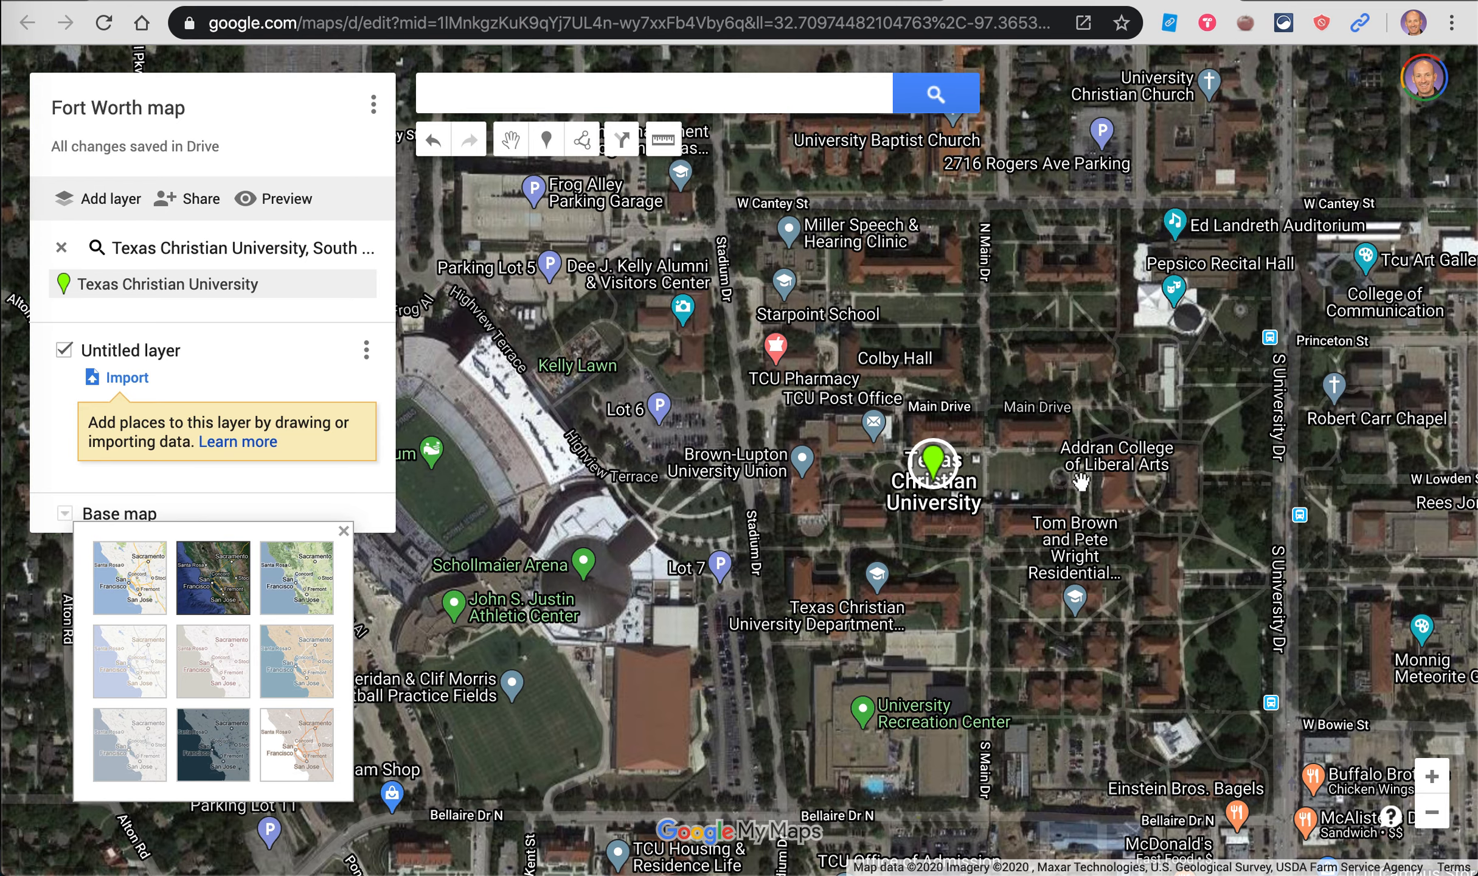
pyautogui.moveTo(1118, 530); pyautogui.dragTo(1092, 494)
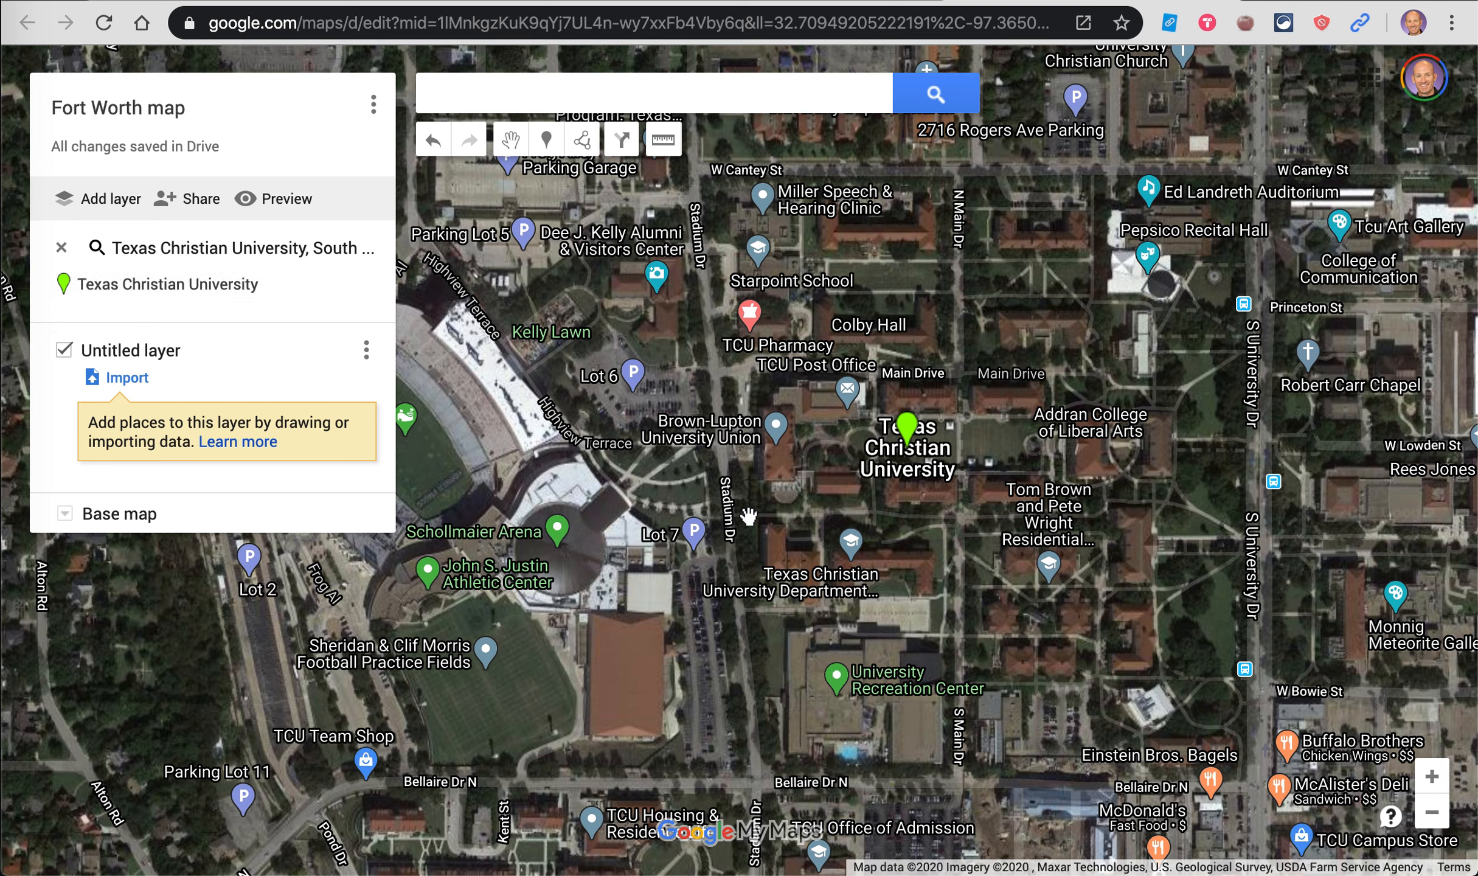
# Step: Glance at the Addran College card, then drop a marker near Einstein Bros. Bagels
pyautogui.click(1055, 432)
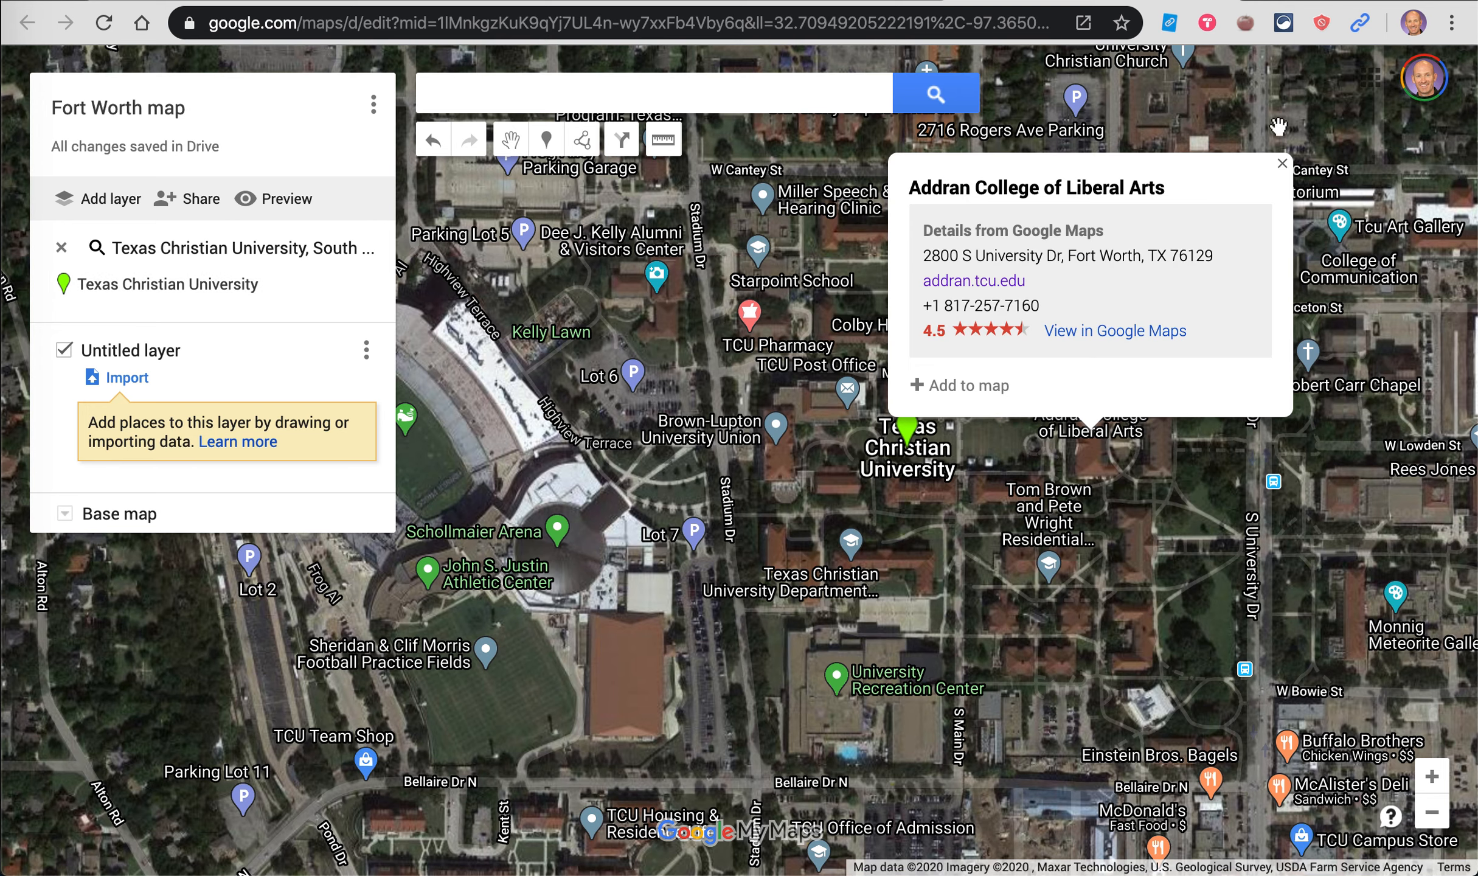
pyautogui.click(1283, 163)
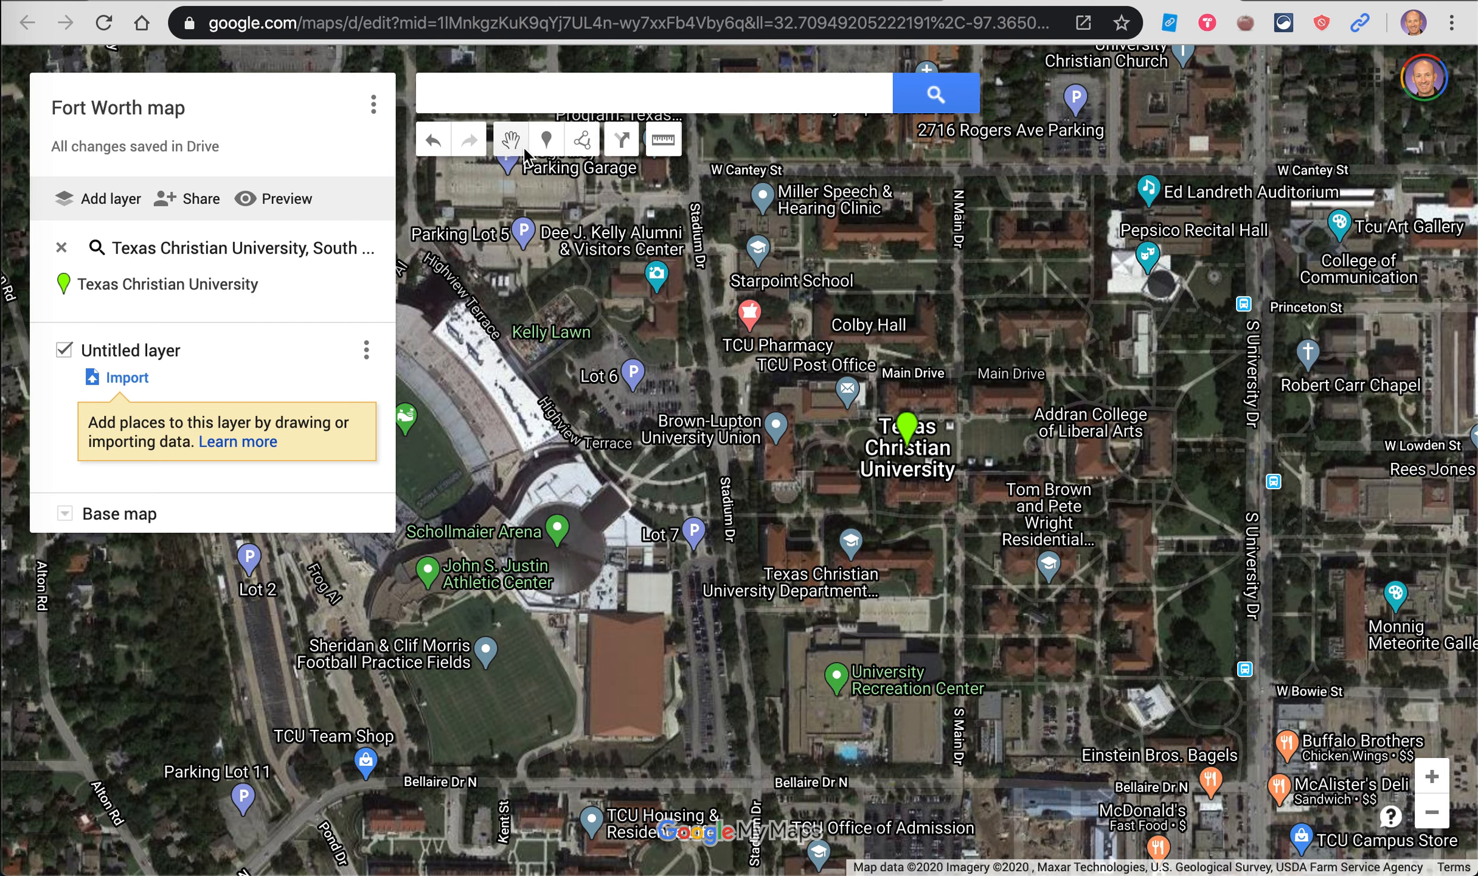
pyautogui.click(547, 143)
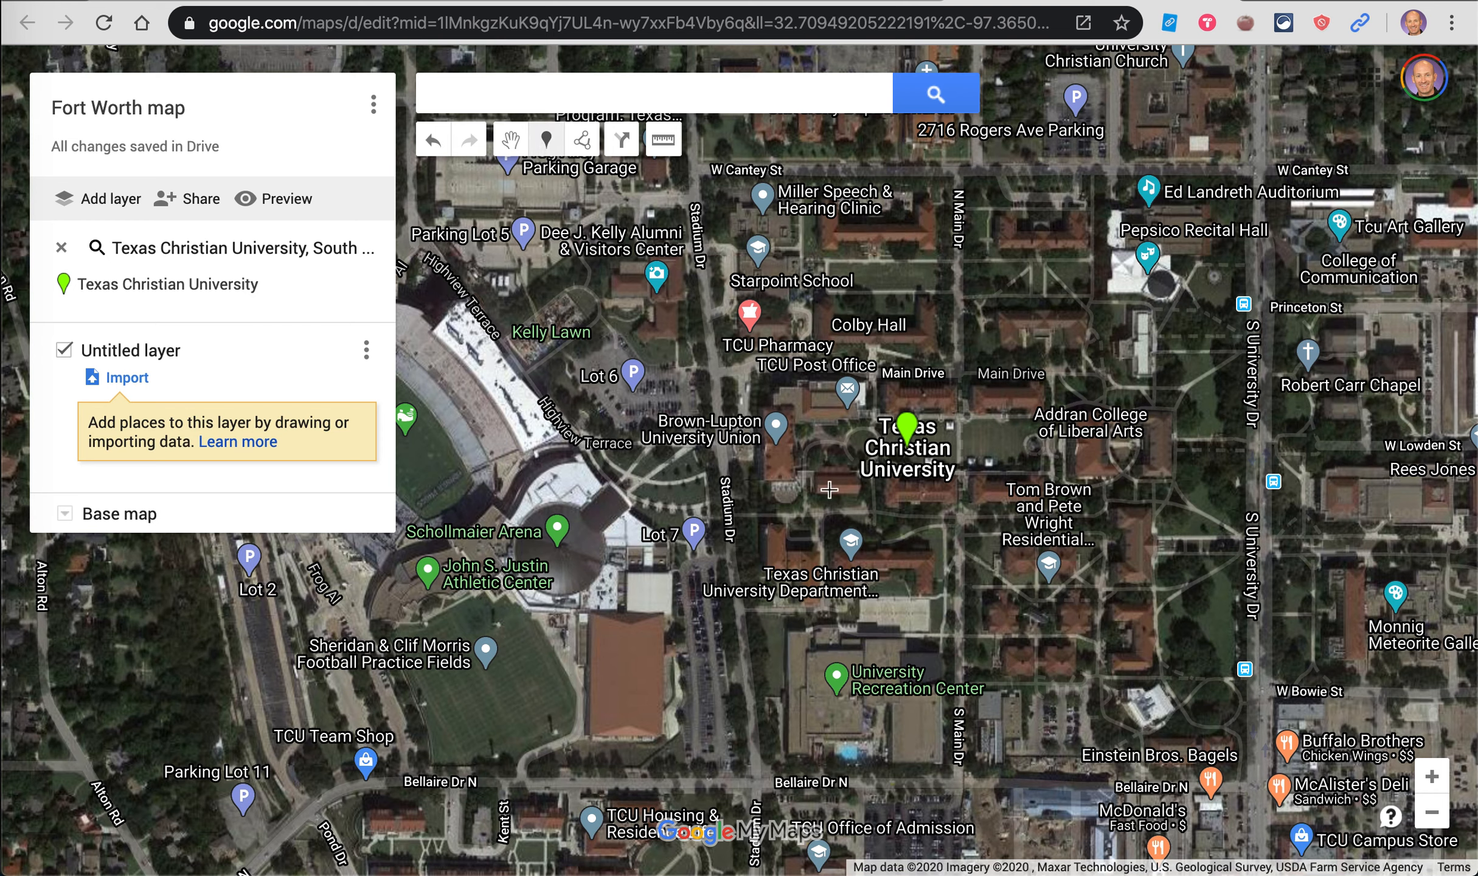
pyautogui.click(1192, 743)
# Step: Title the marker 'Education Complex', describe it 'Palko and Bailey Hall', and open image sources
pyautogui.write('Education ')
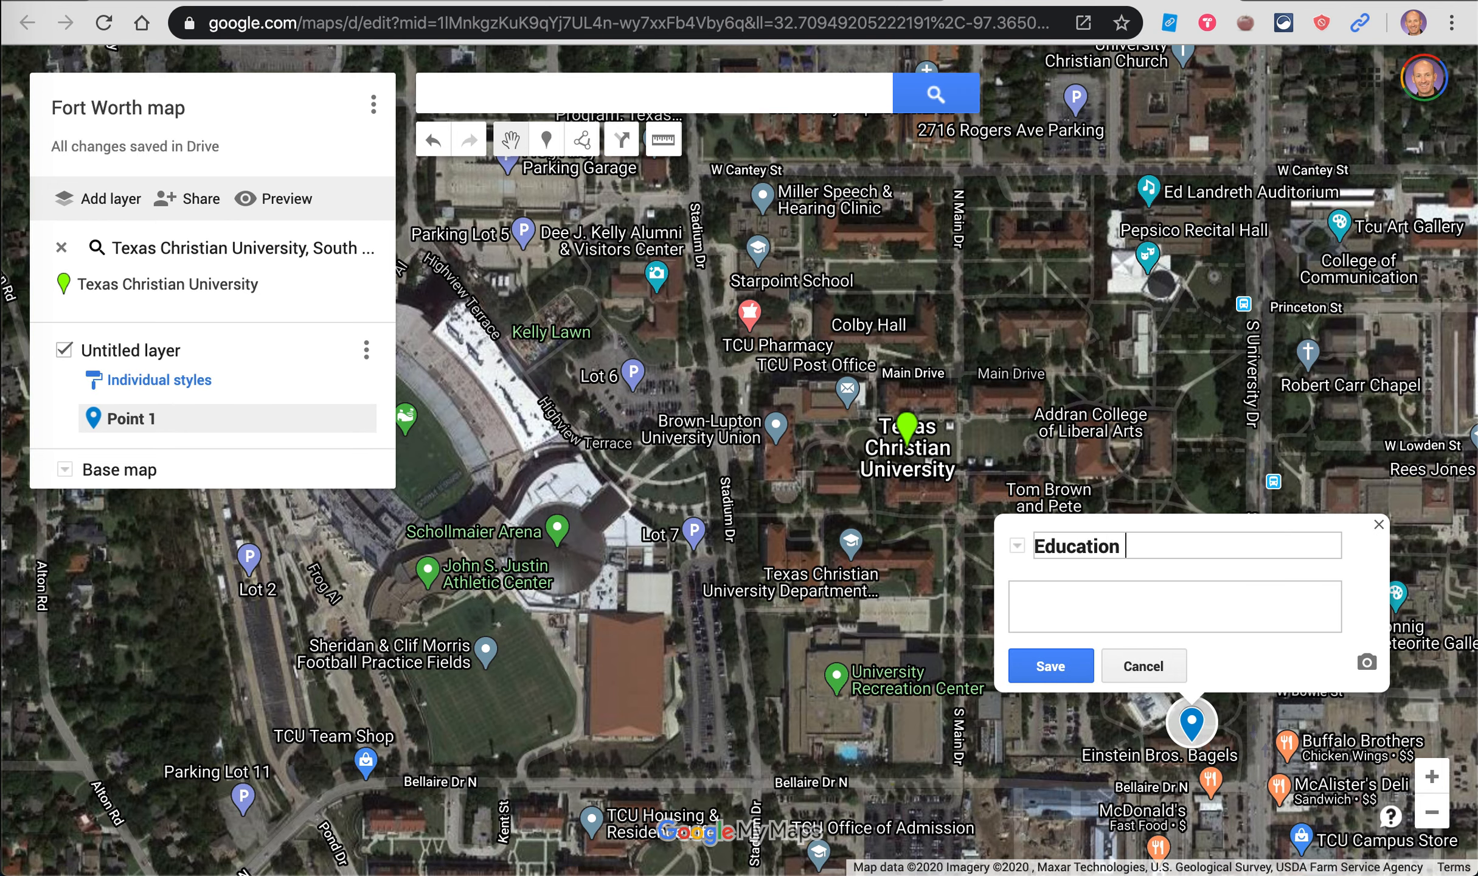
pyautogui.write('Complex')
pyautogui.click(1105, 610)
pyautogui.write('Palko and Bailey Hall')
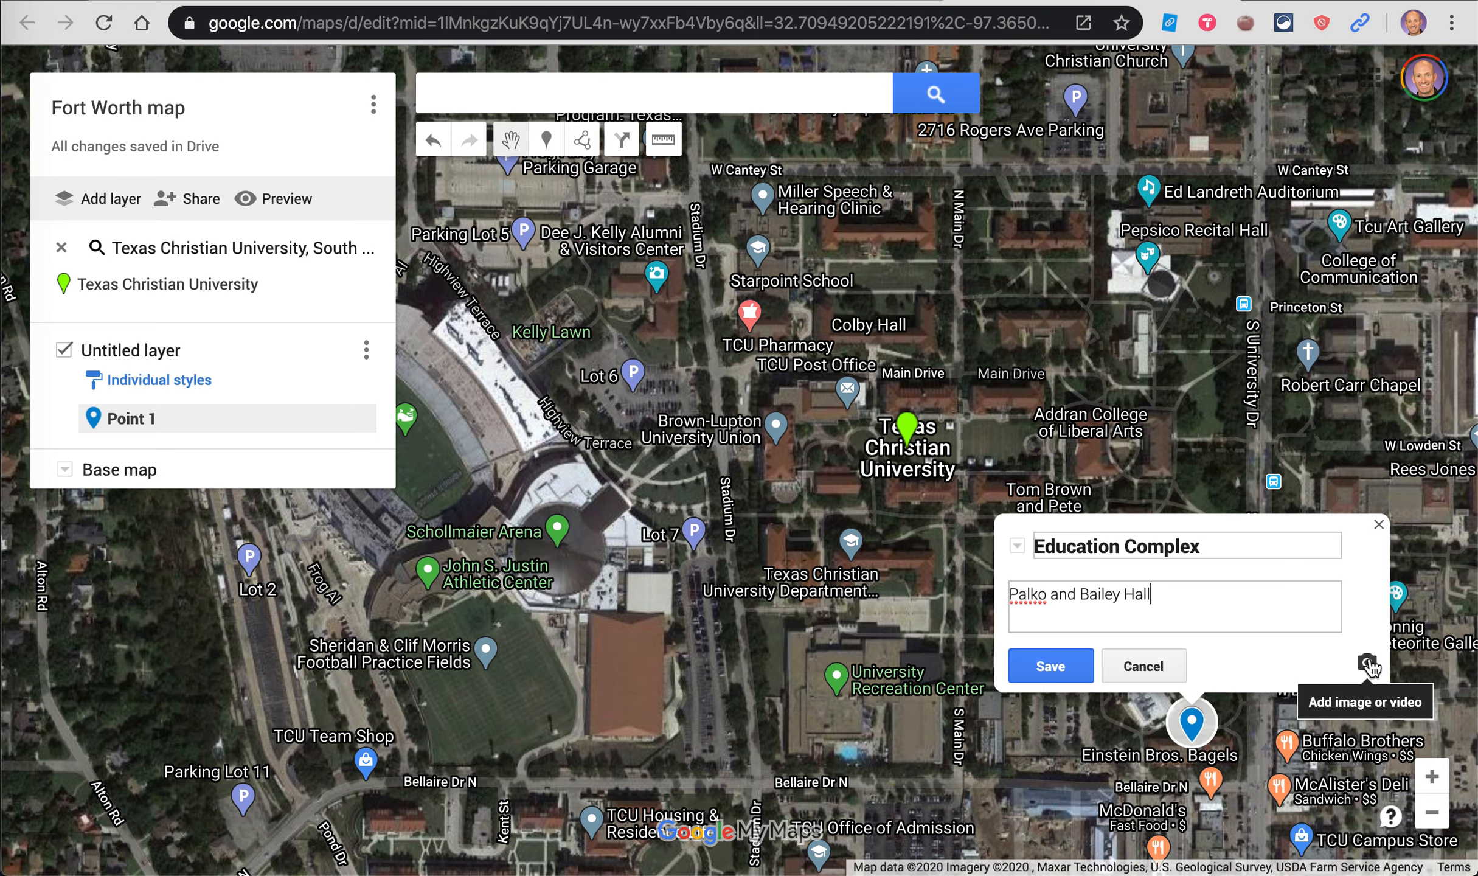
pyautogui.click(1368, 662)
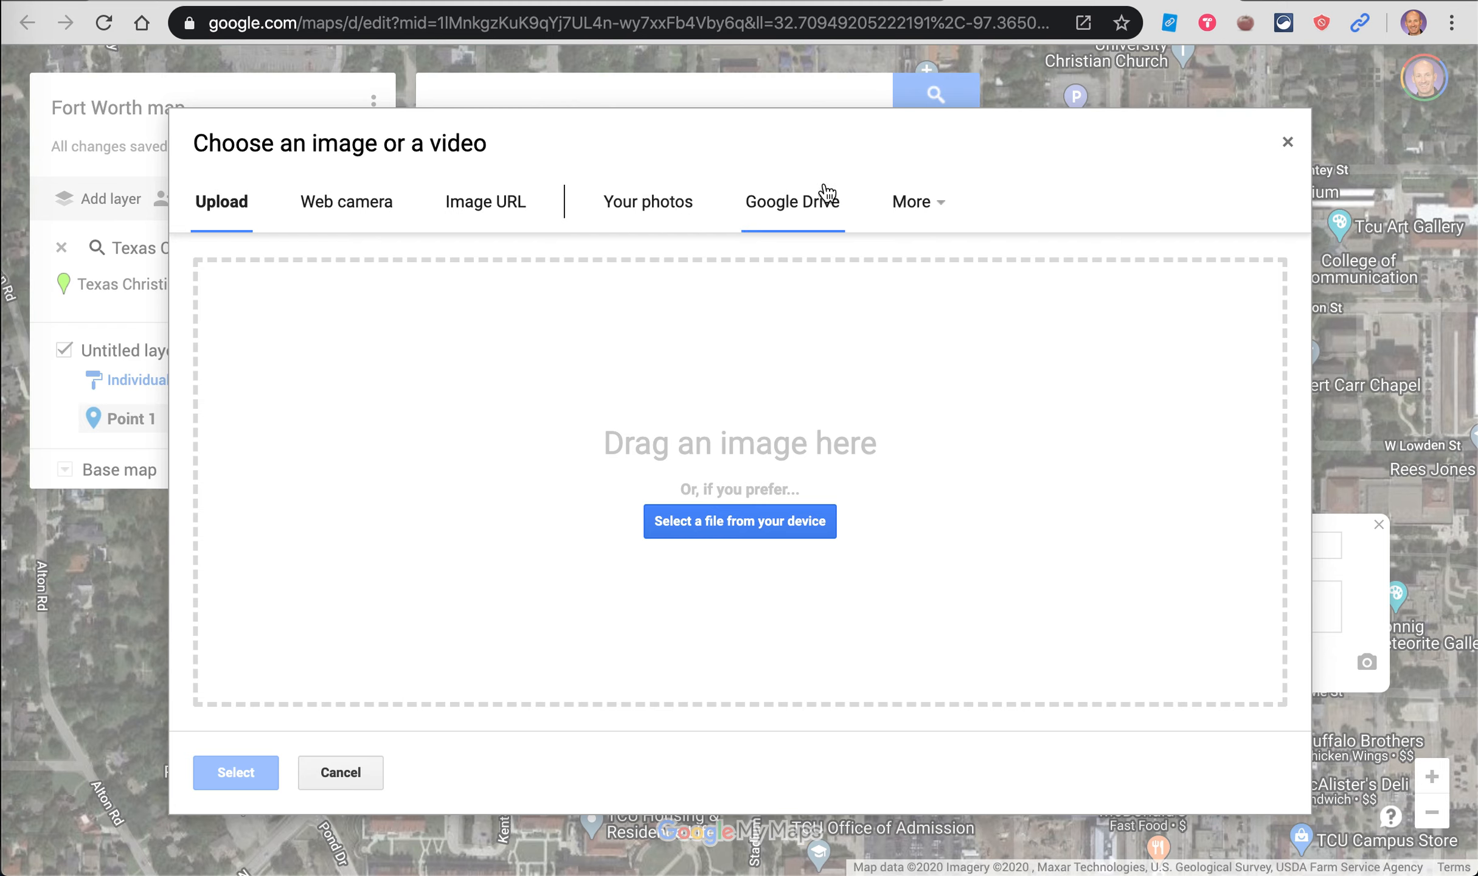
pyautogui.click(917, 193)
# Step: Attach a Google Image Search photo of the Palko hall sign to the marker
pyautogui.click(964, 253)
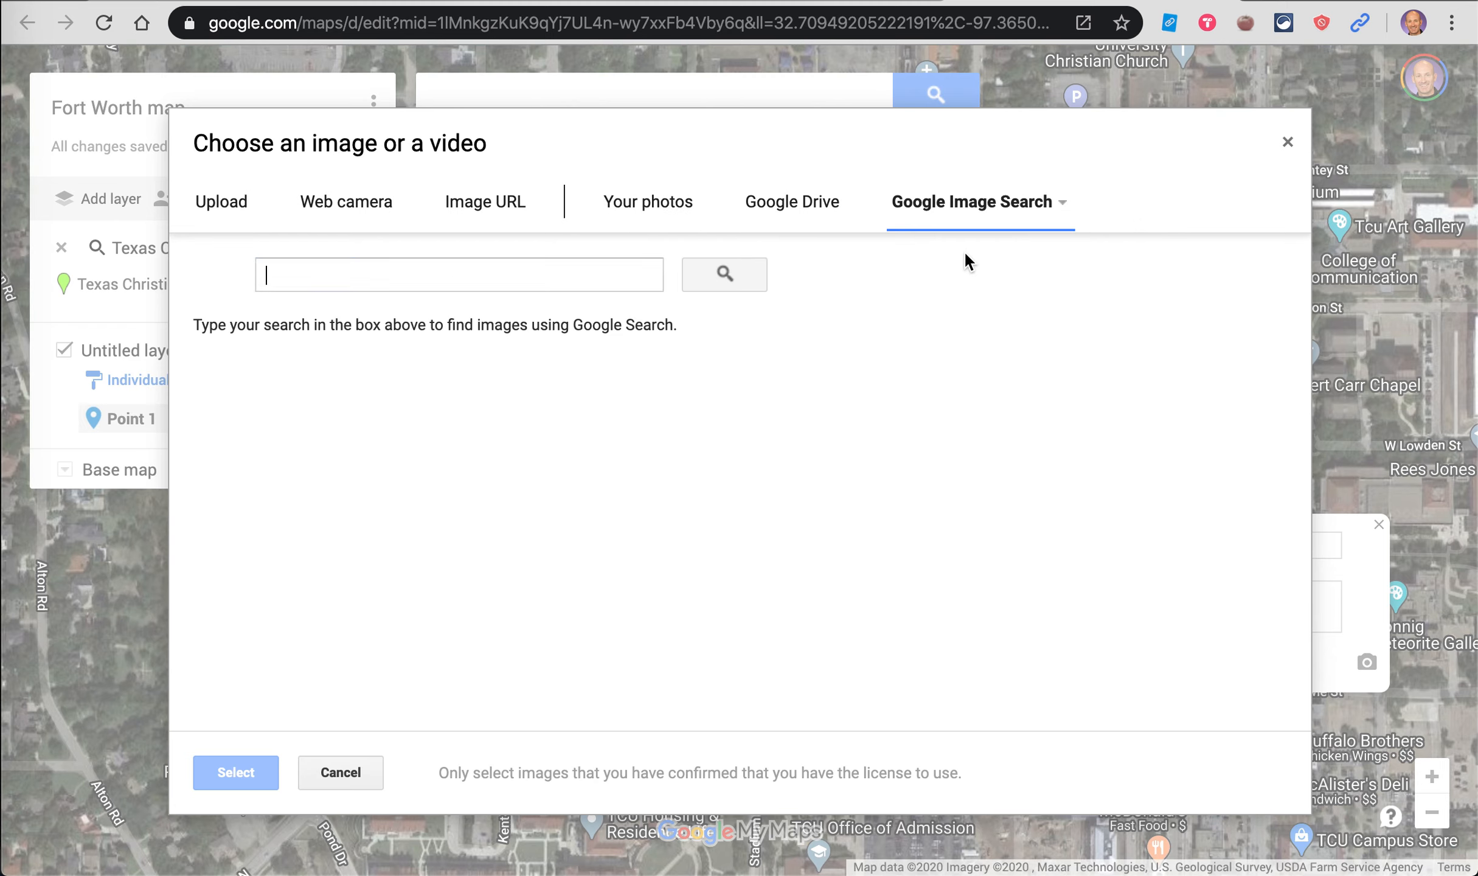
pyautogui.write('Pa')
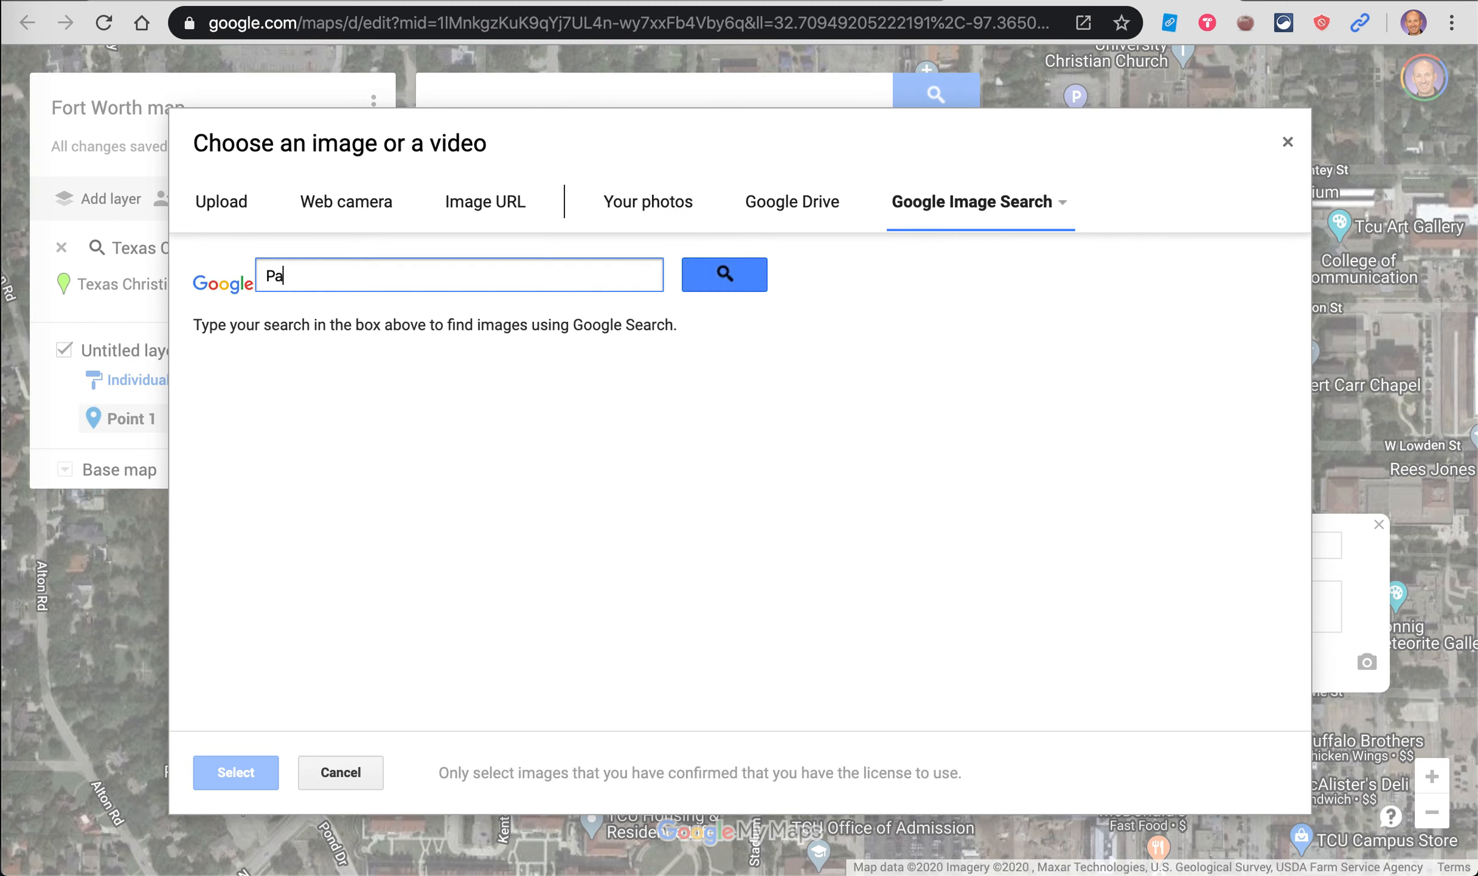
pyautogui.write('lko hall')
pyautogui.press('Return')
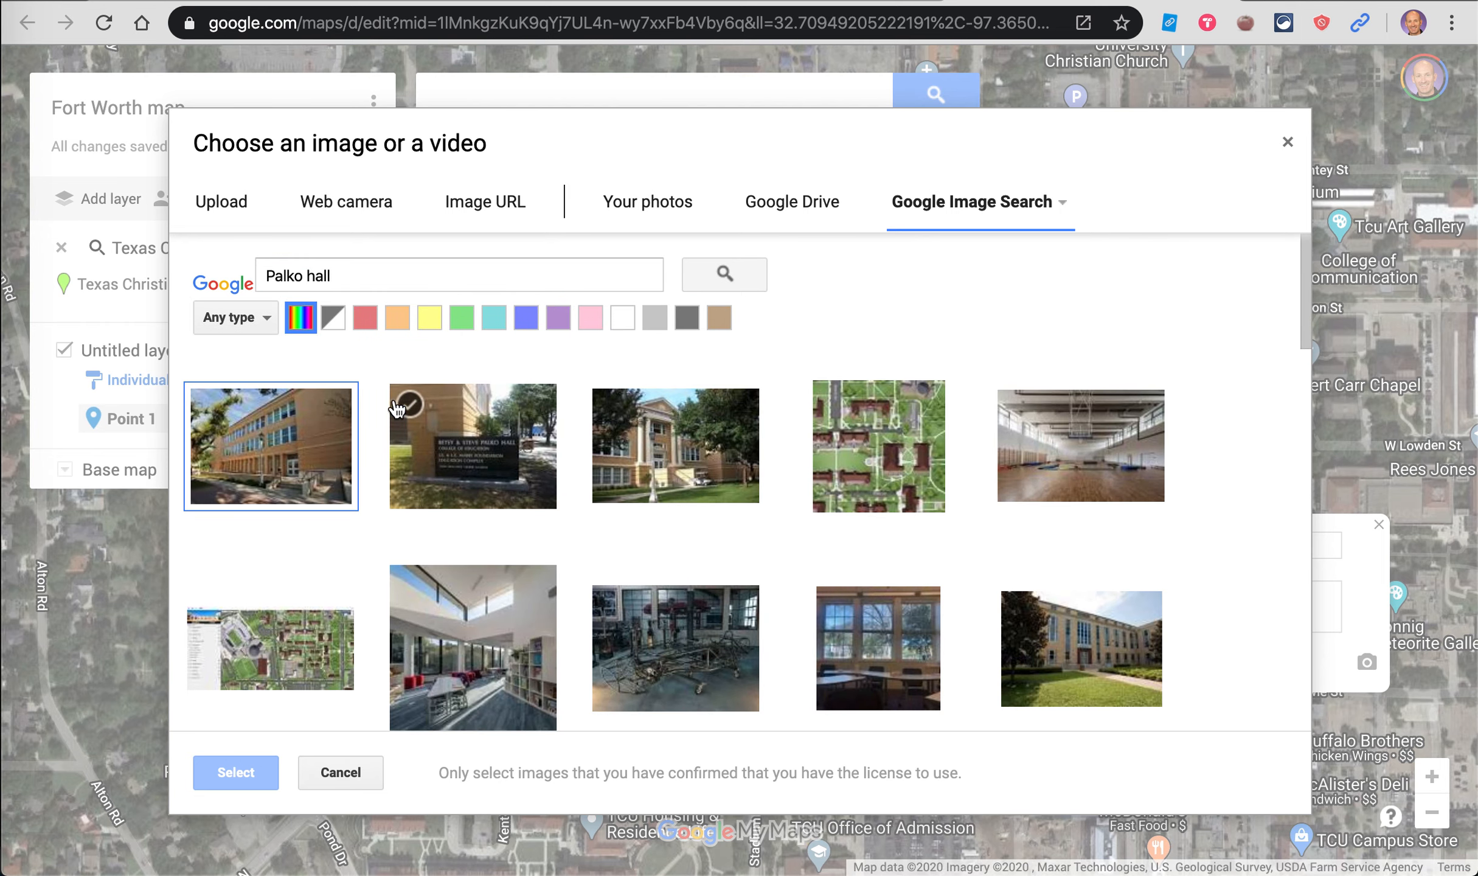
pyautogui.click(502, 450)
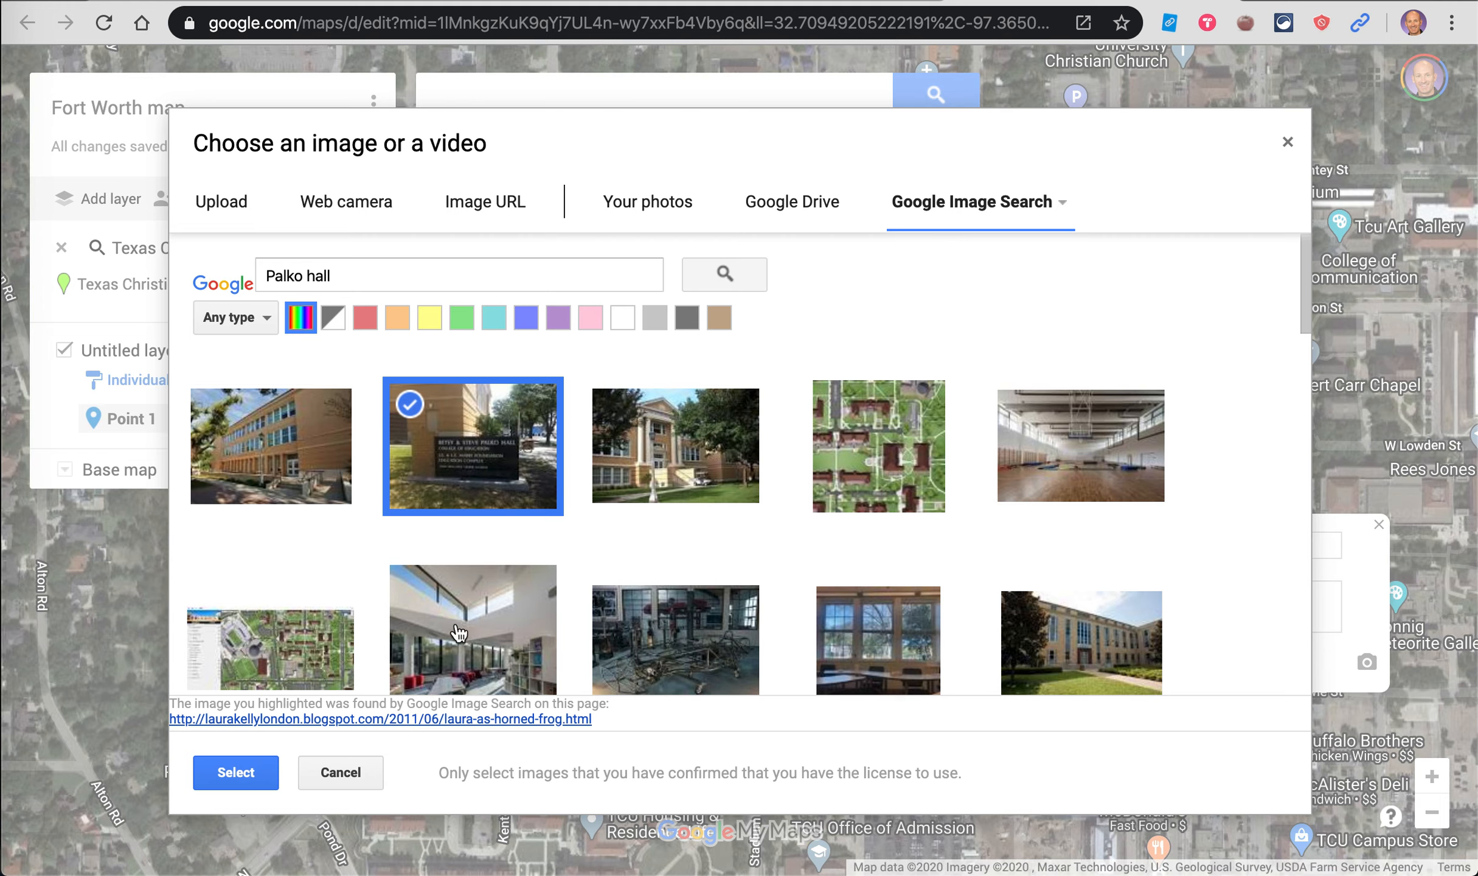
pyautogui.click(233, 774)
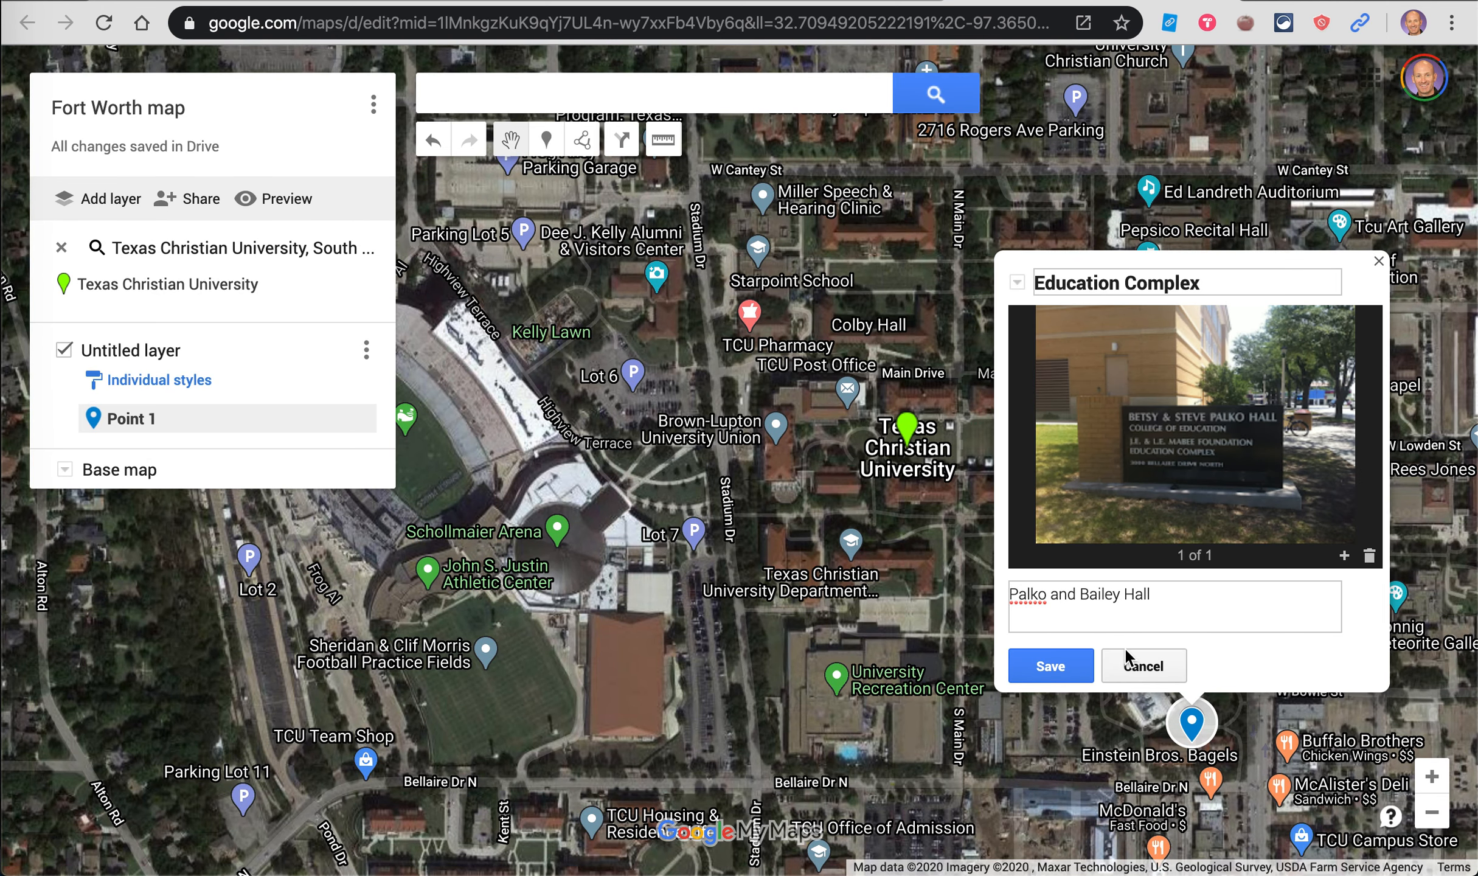
# Step: Save the Education Complex marker and restyle it as a purple house icon
pyautogui.click(1038, 665)
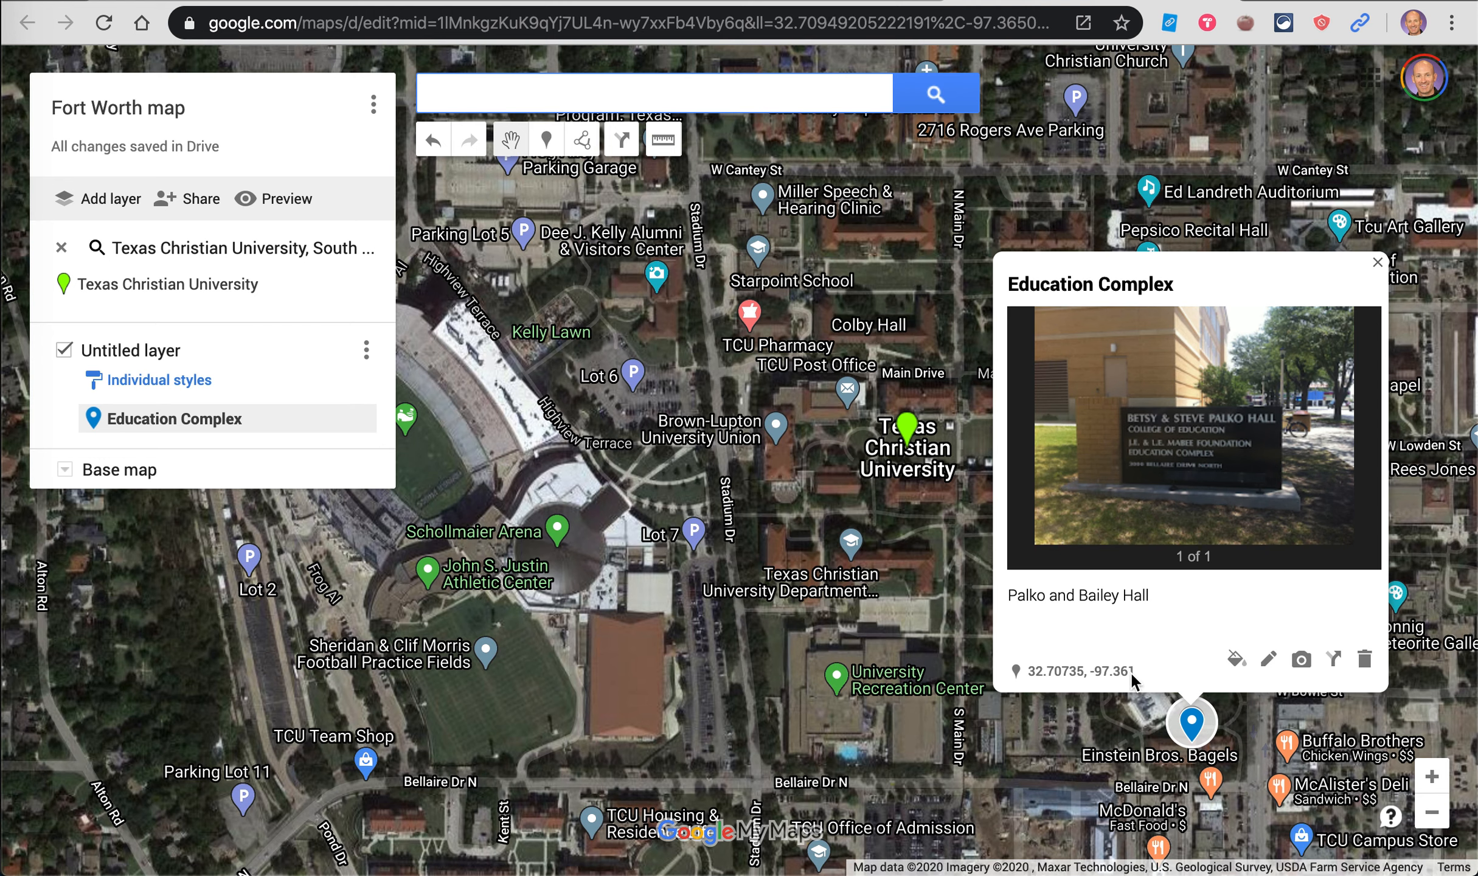
pyautogui.click(1237, 660)
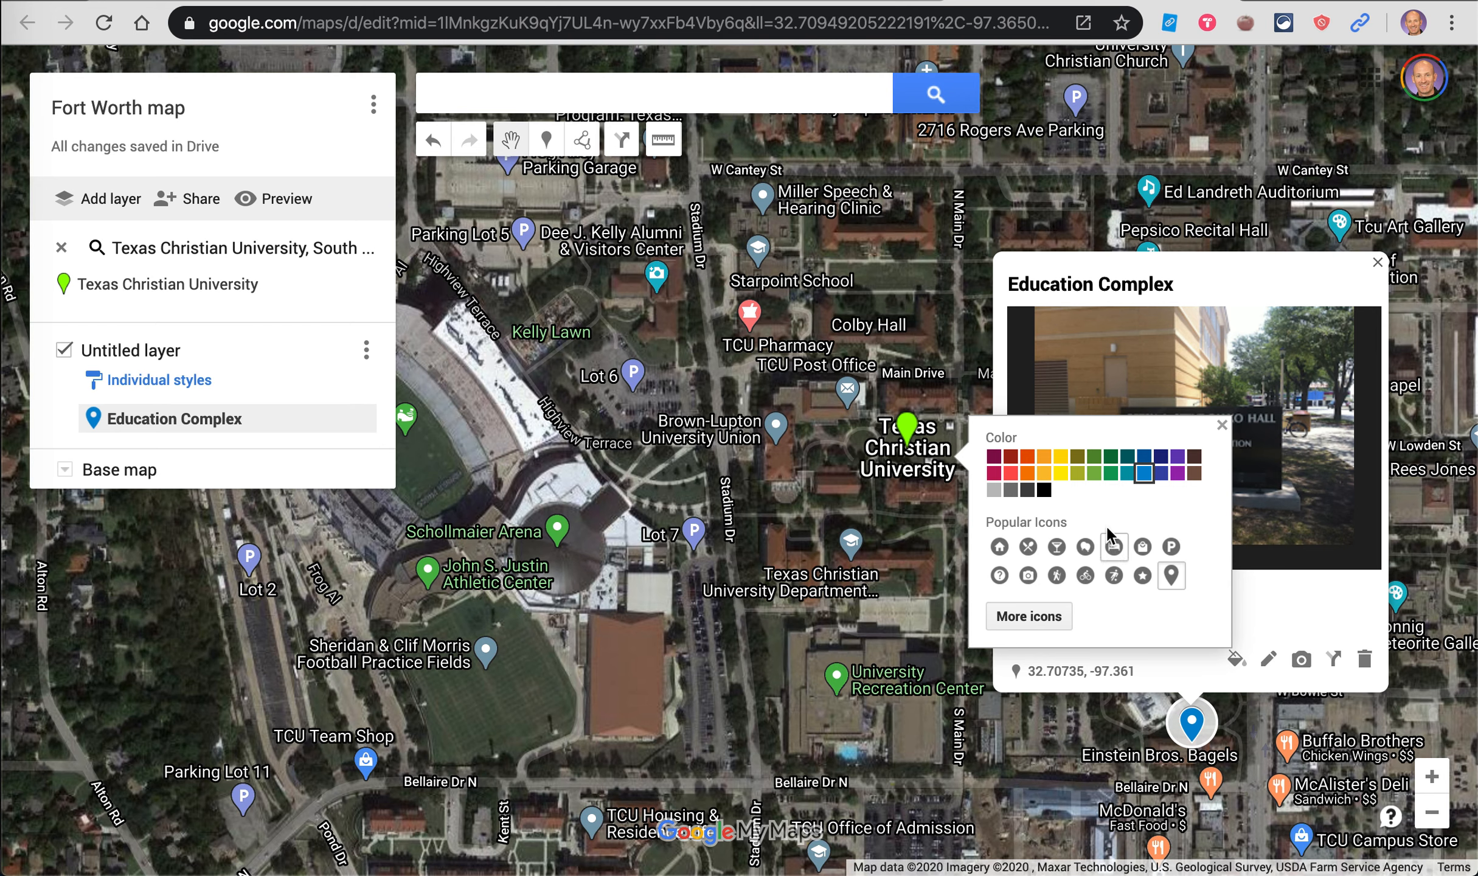
pyautogui.click(1000, 548)
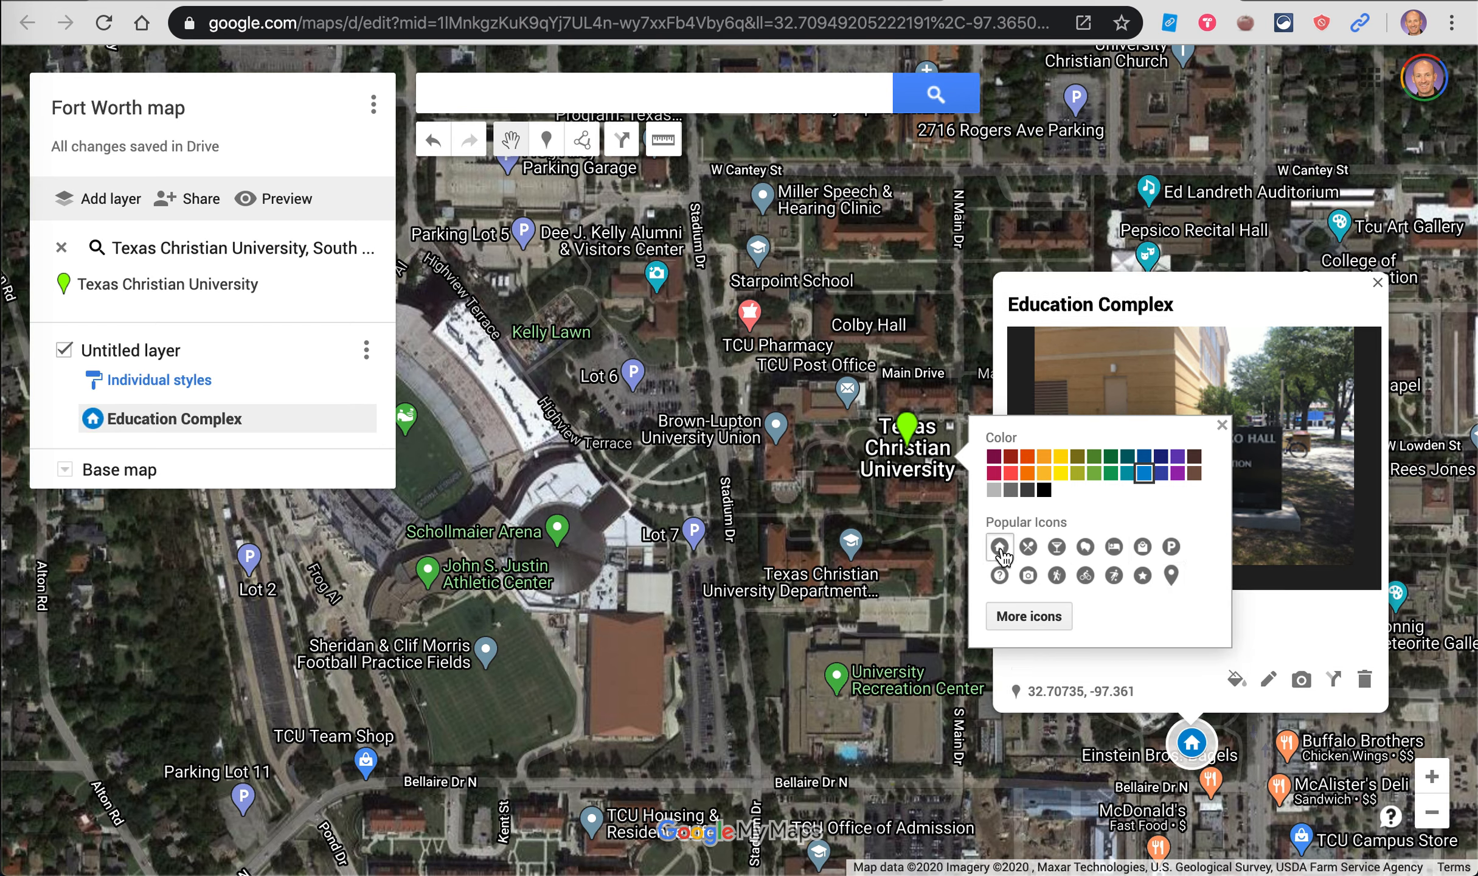
pyautogui.click(1178, 484)
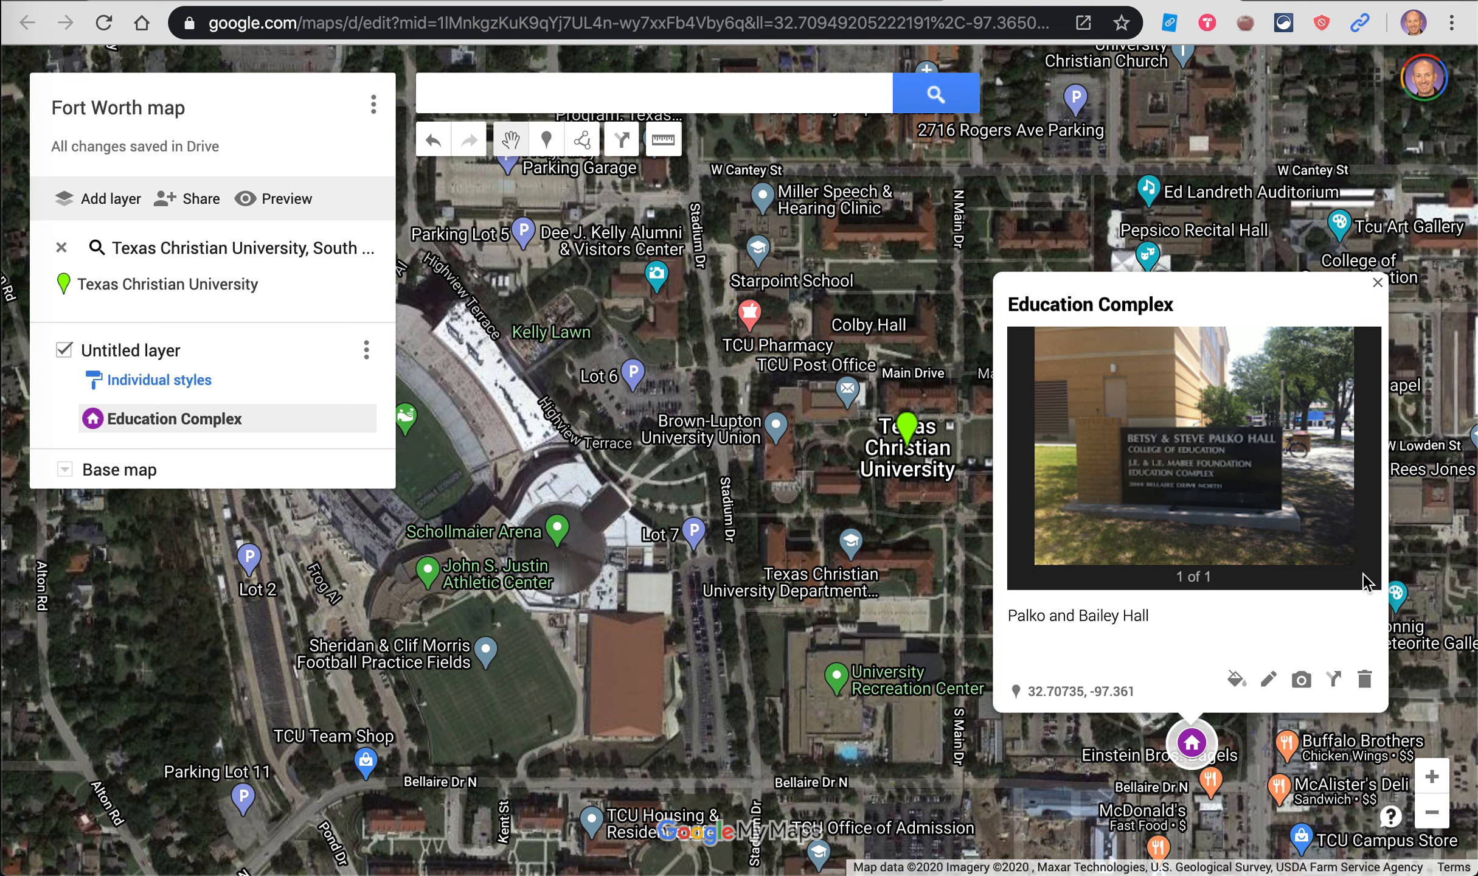
pyautogui.click(1379, 284)
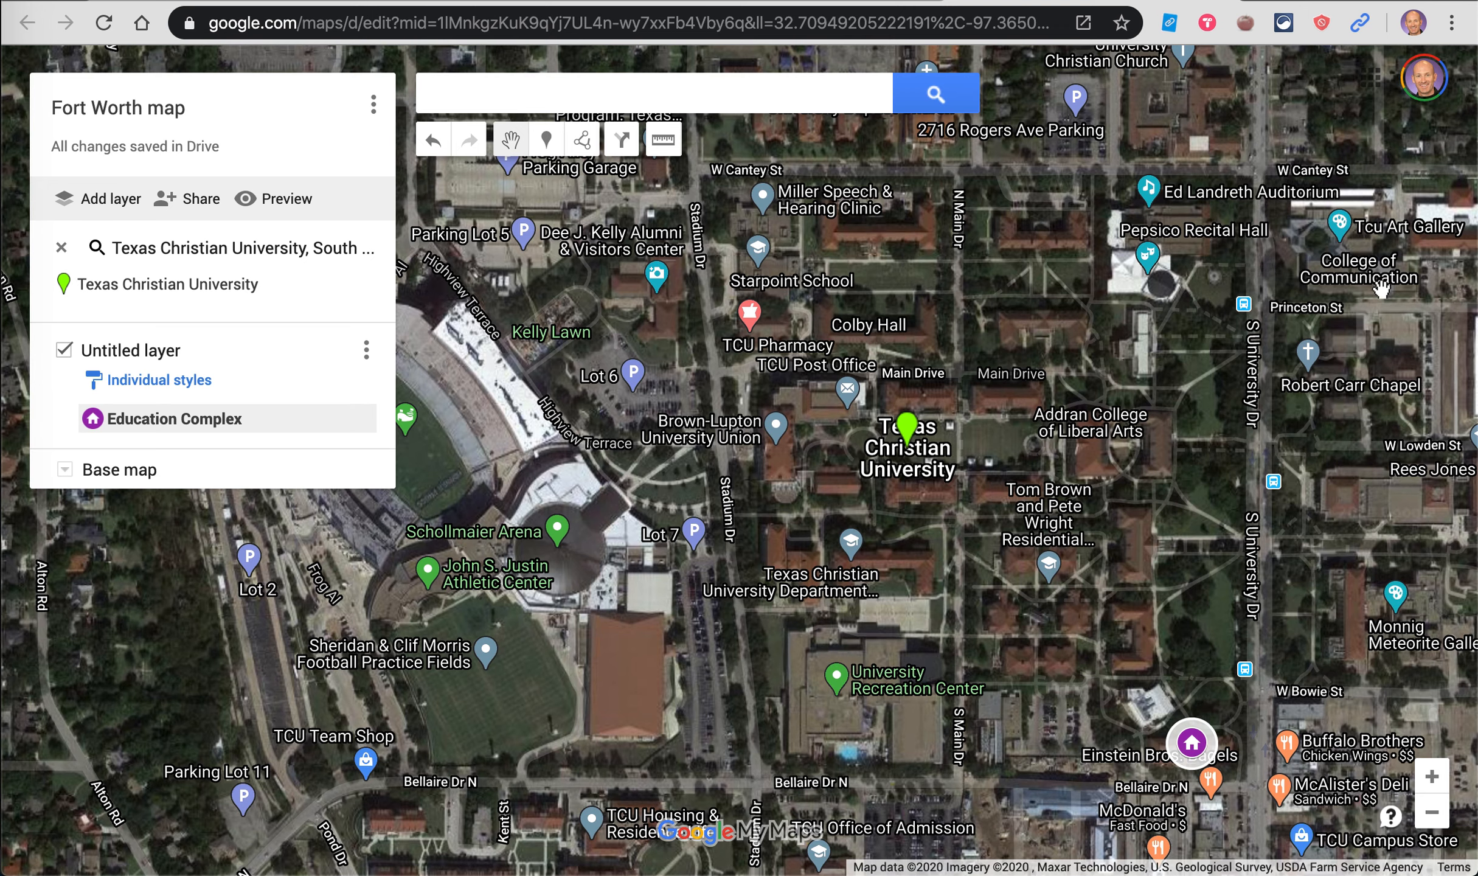
# Step: Reopen and close the Education Complex details, then pick the Add marker tool
pyautogui.click(1193, 747)
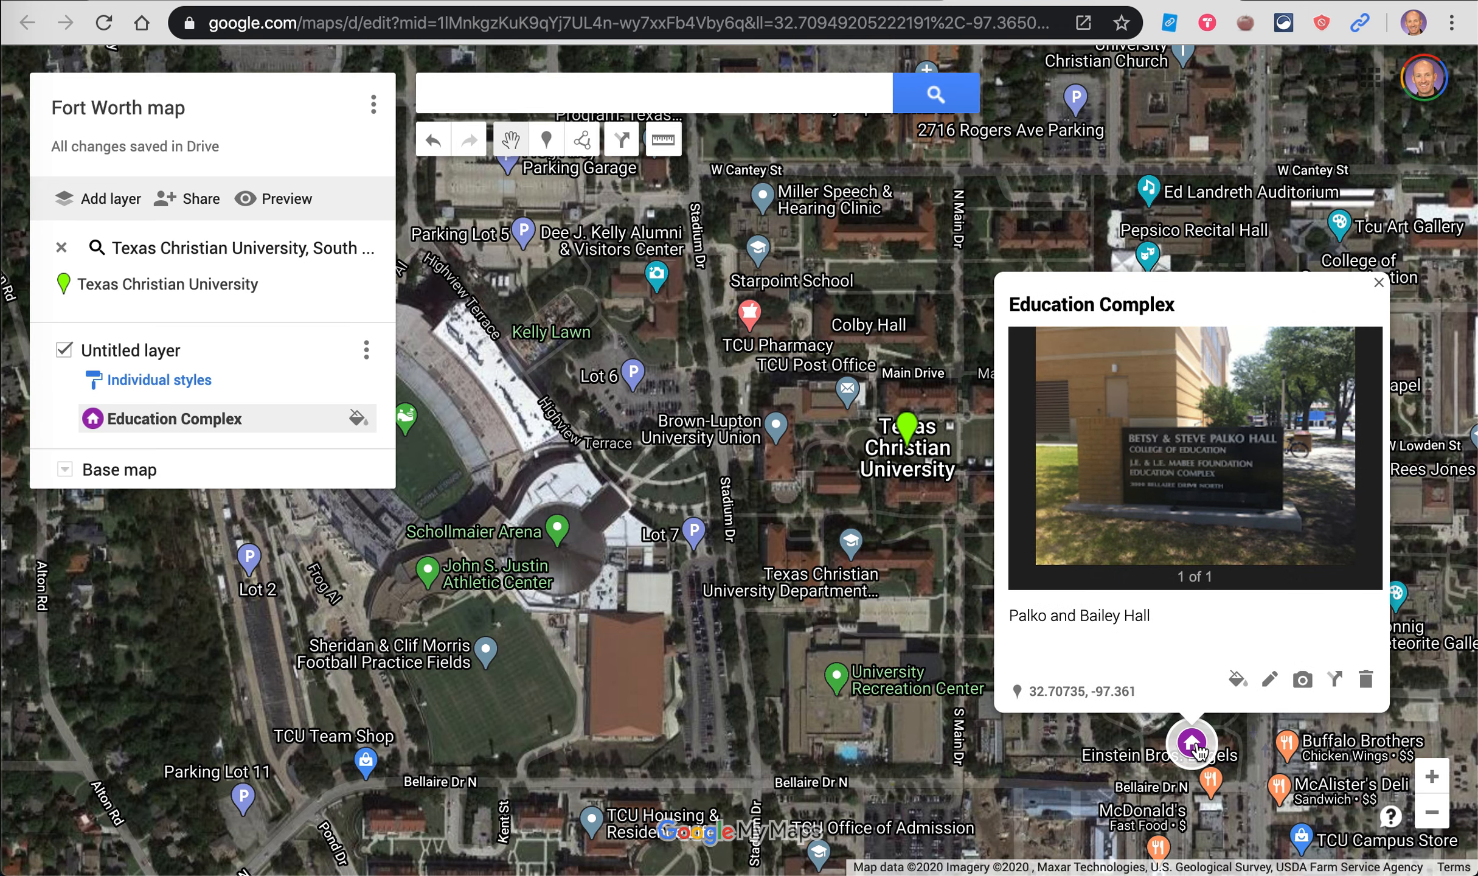
pyautogui.click(1380, 283)
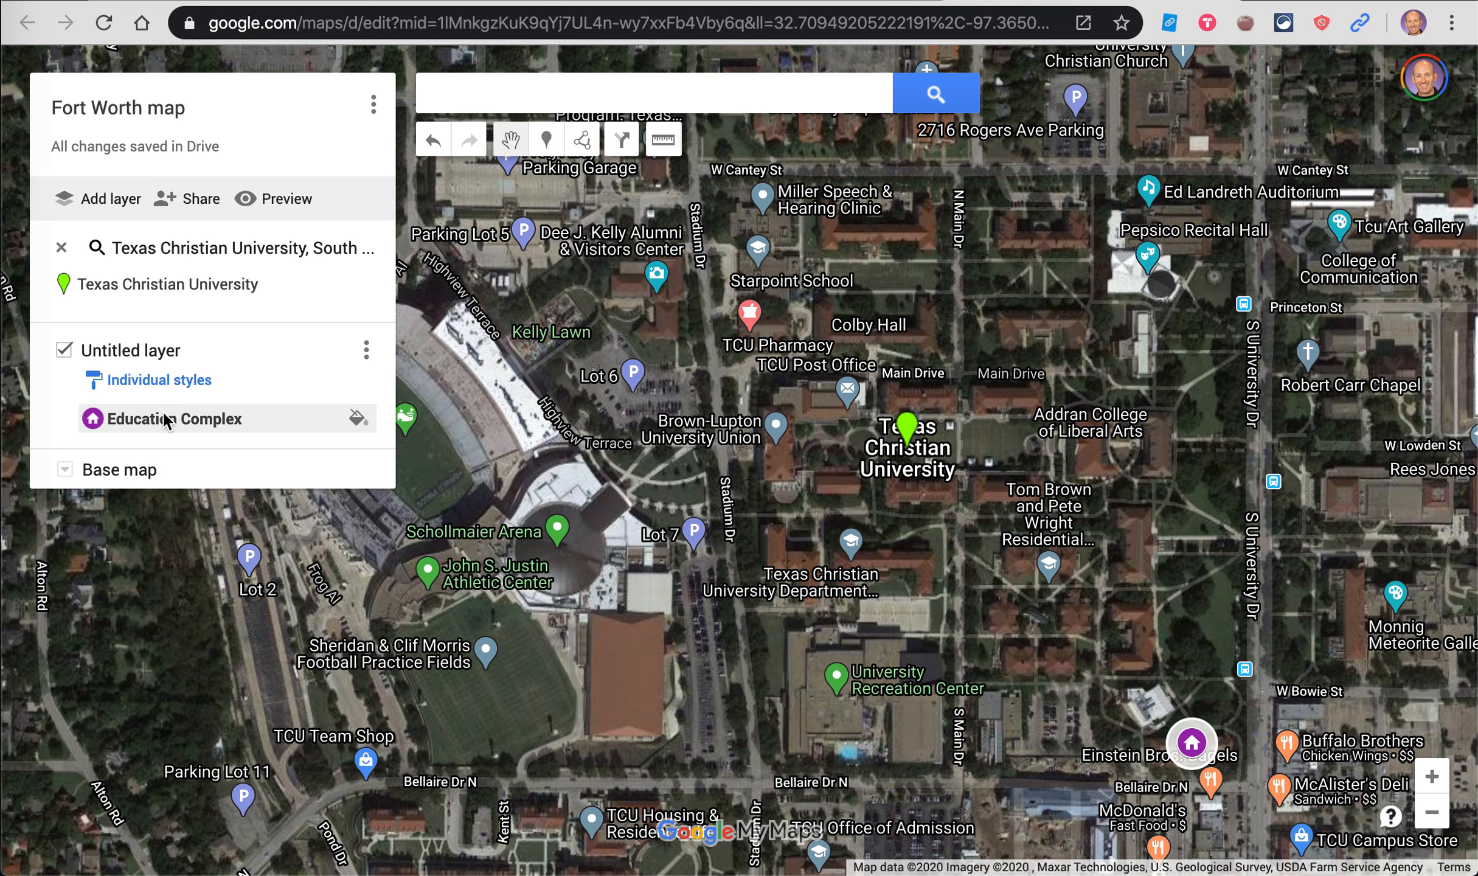
pyautogui.click(546, 141)
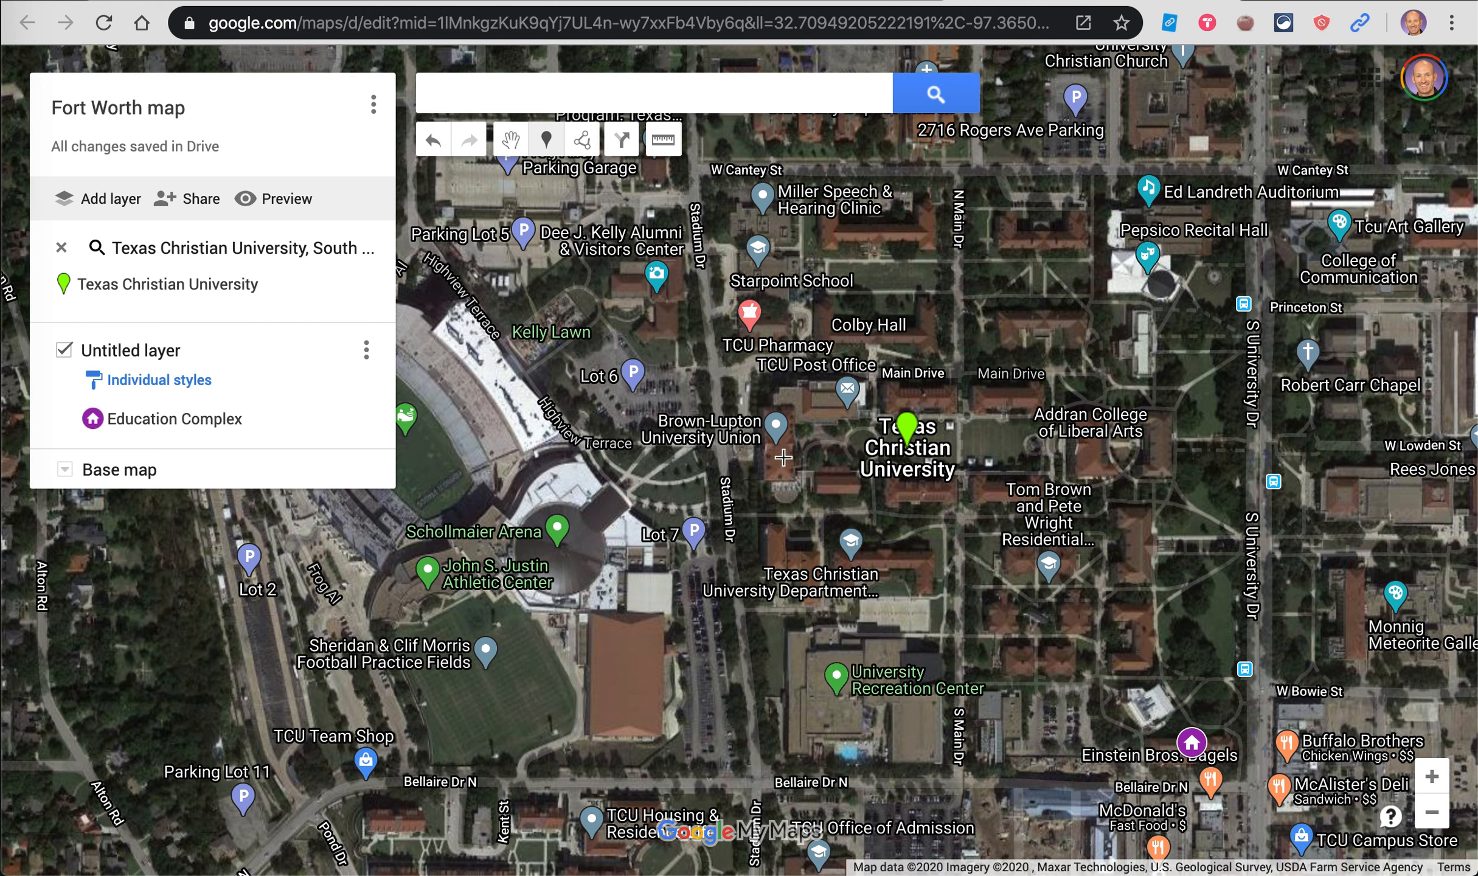
# Step: Drop a marker by W Bowie St above Education Complex and title it 'Froghenge'
pyautogui.click(1215, 702)
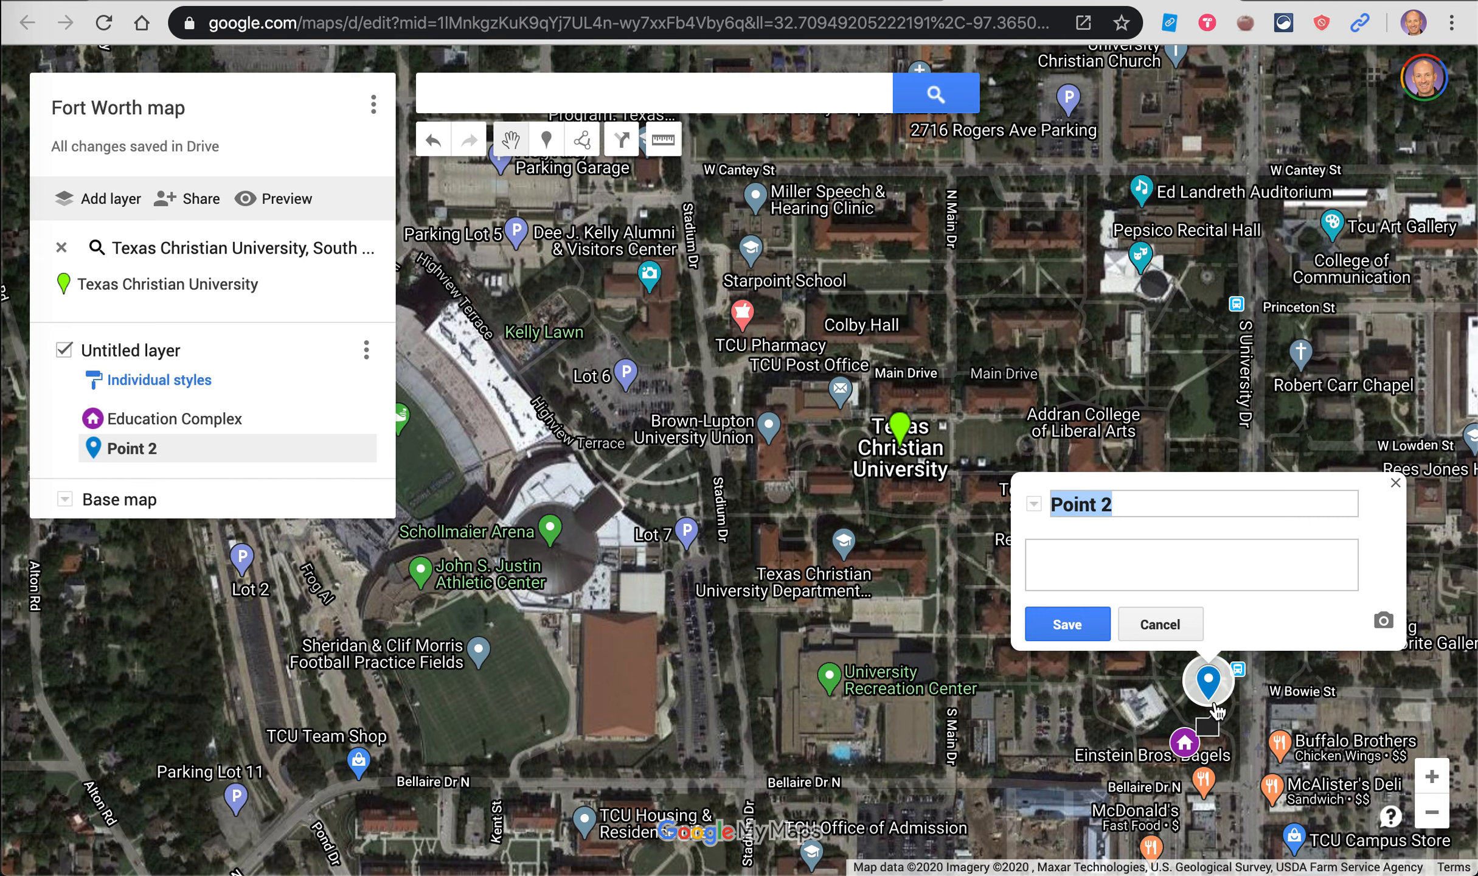
pyautogui.write('Froghenge')
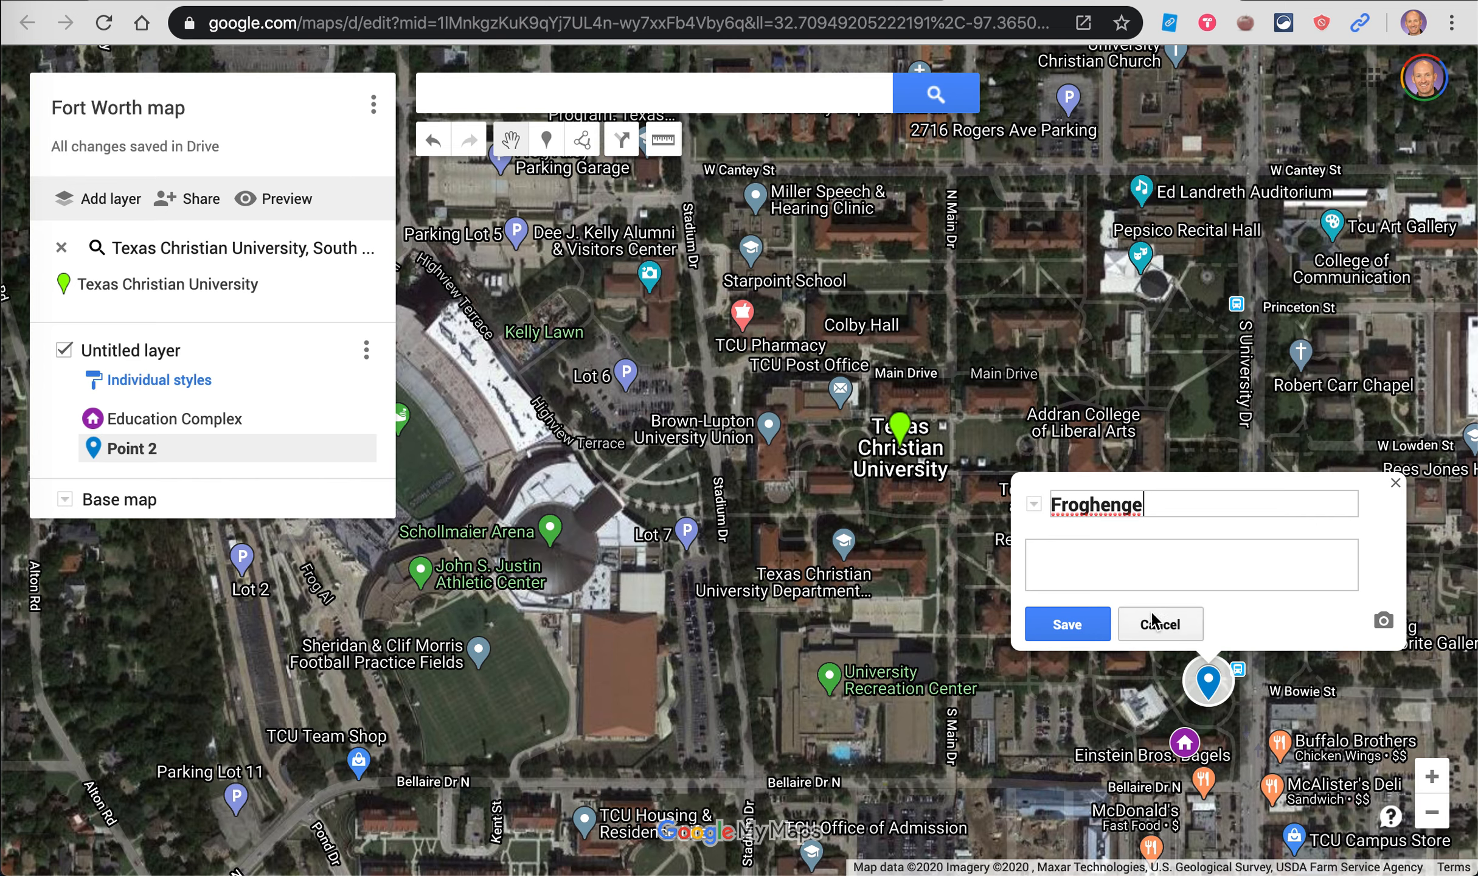
# Step: Attach the first Google Image Search 'froghenge' photo to the marker and save it
pyautogui.click(1383, 622)
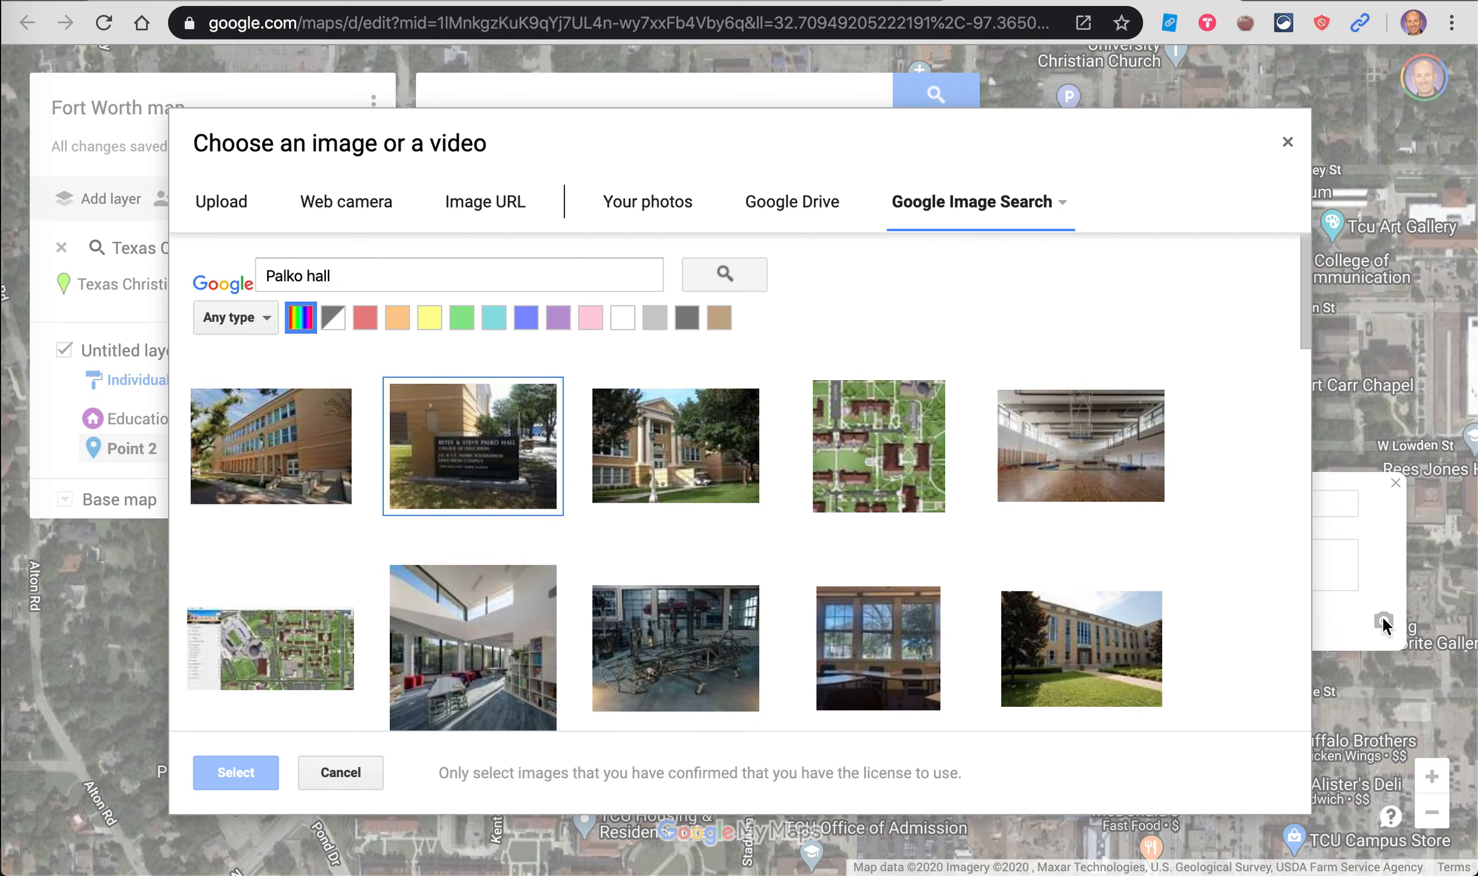
pyautogui.tripleClick(352, 265)
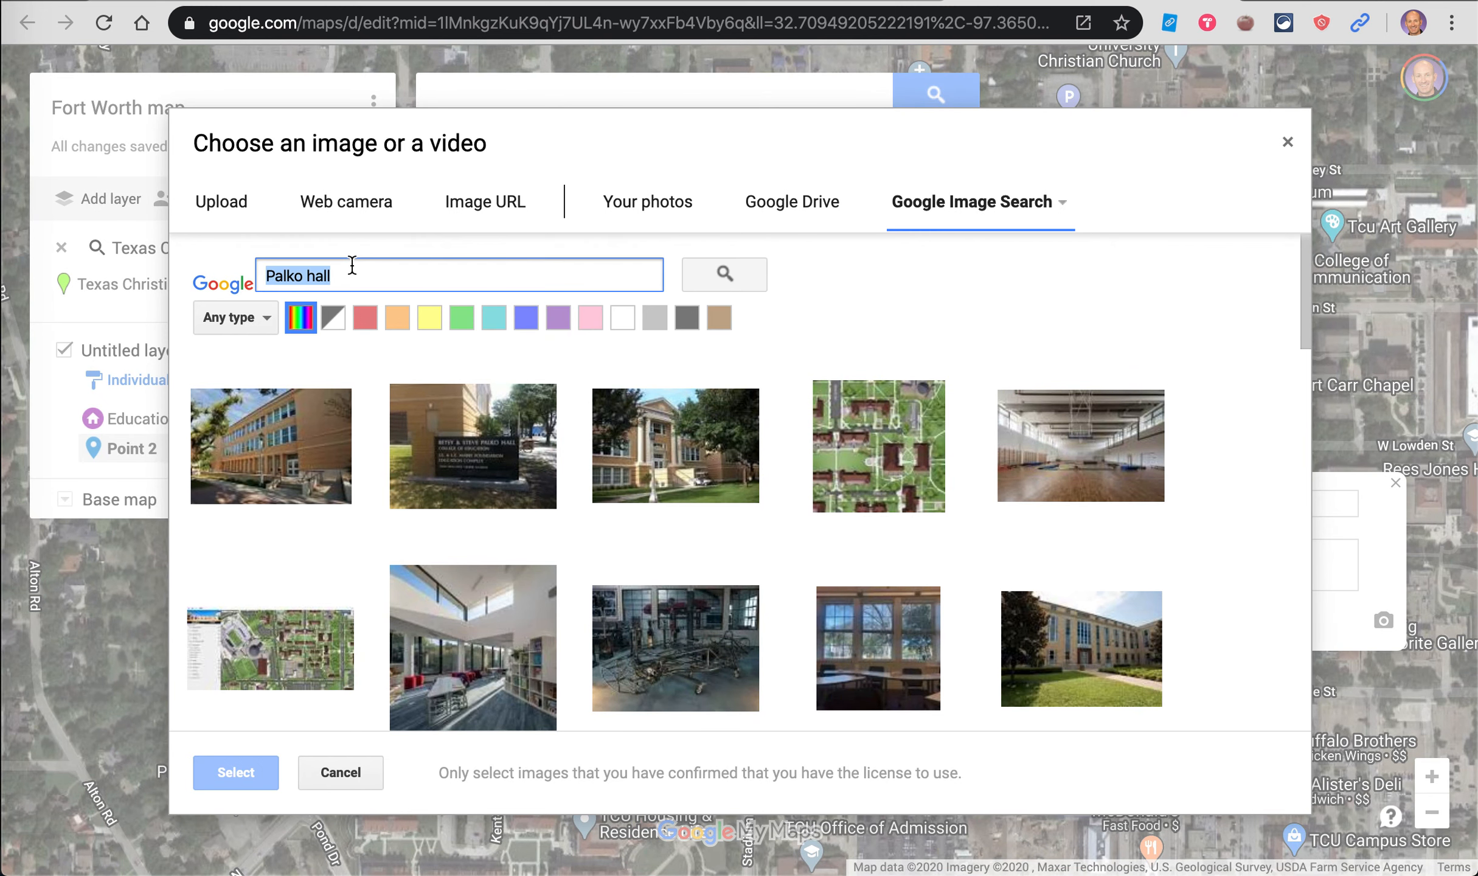
pyautogui.write('froghen')
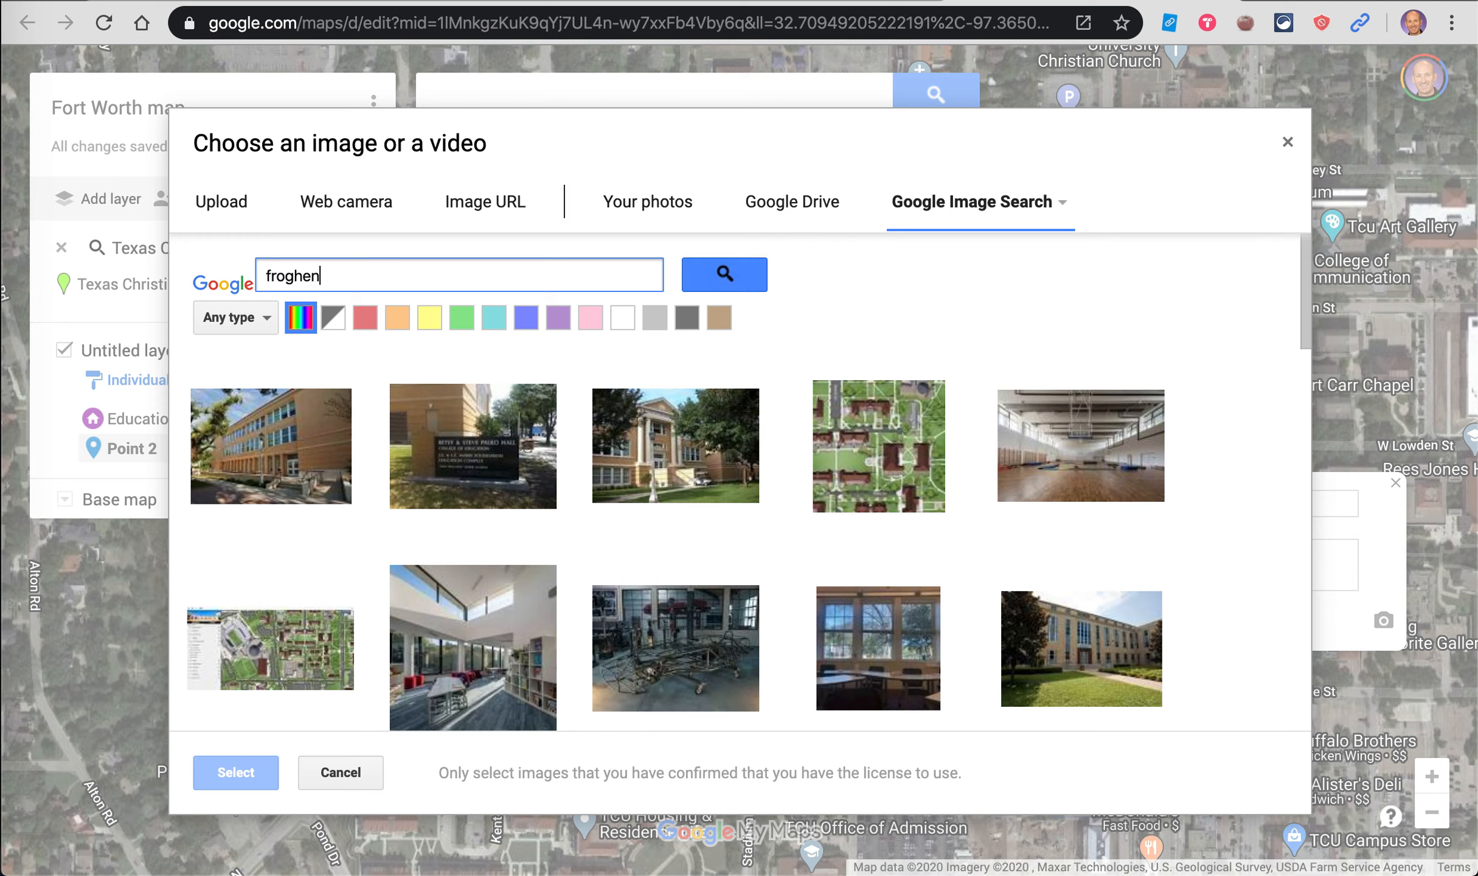
pyautogui.write('ge')
pyautogui.click(716, 281)
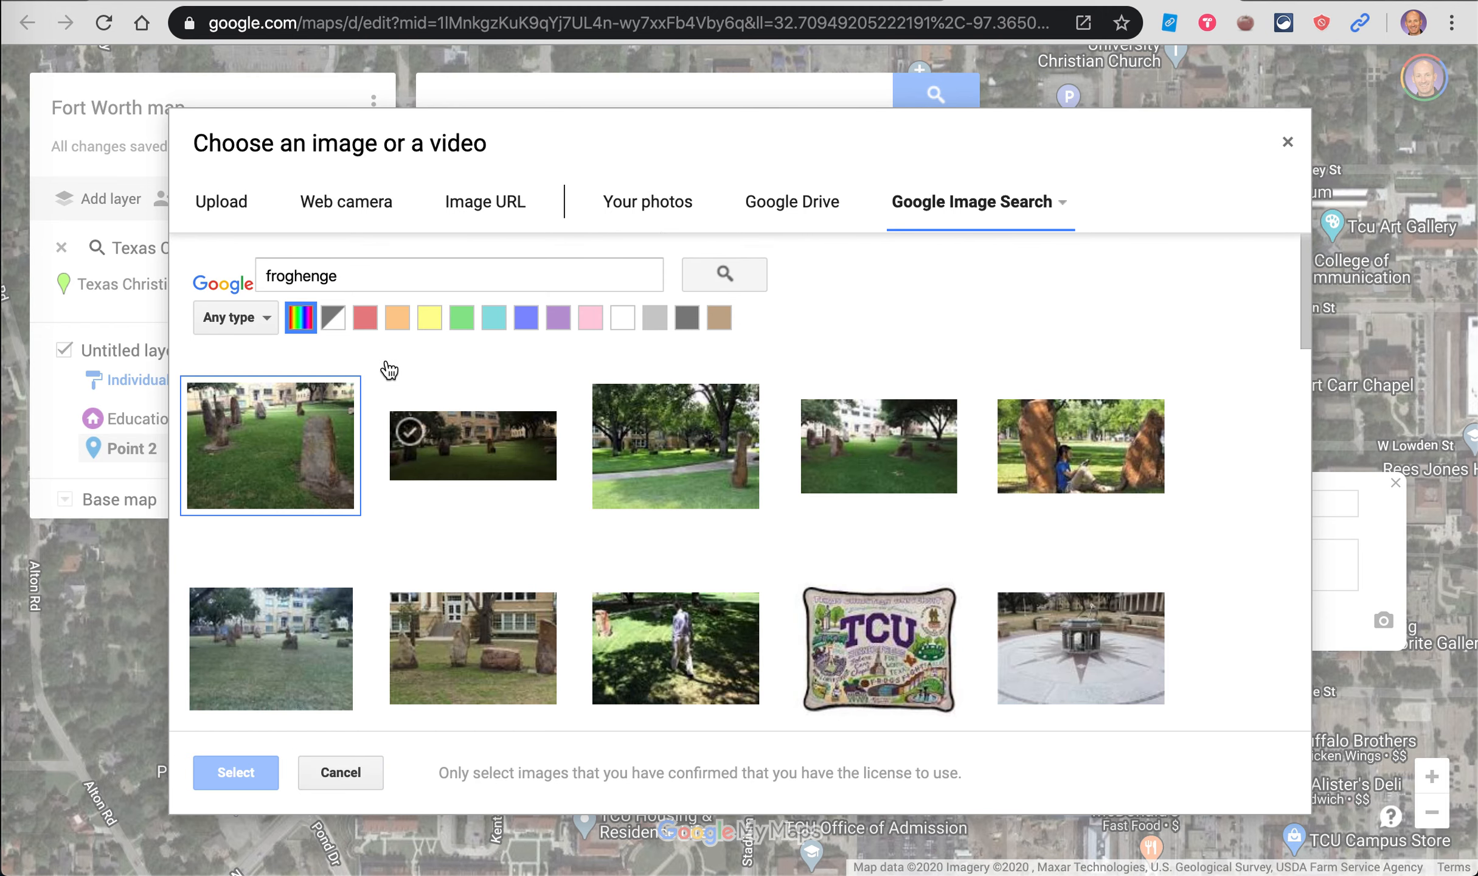
pyautogui.click(460, 430)
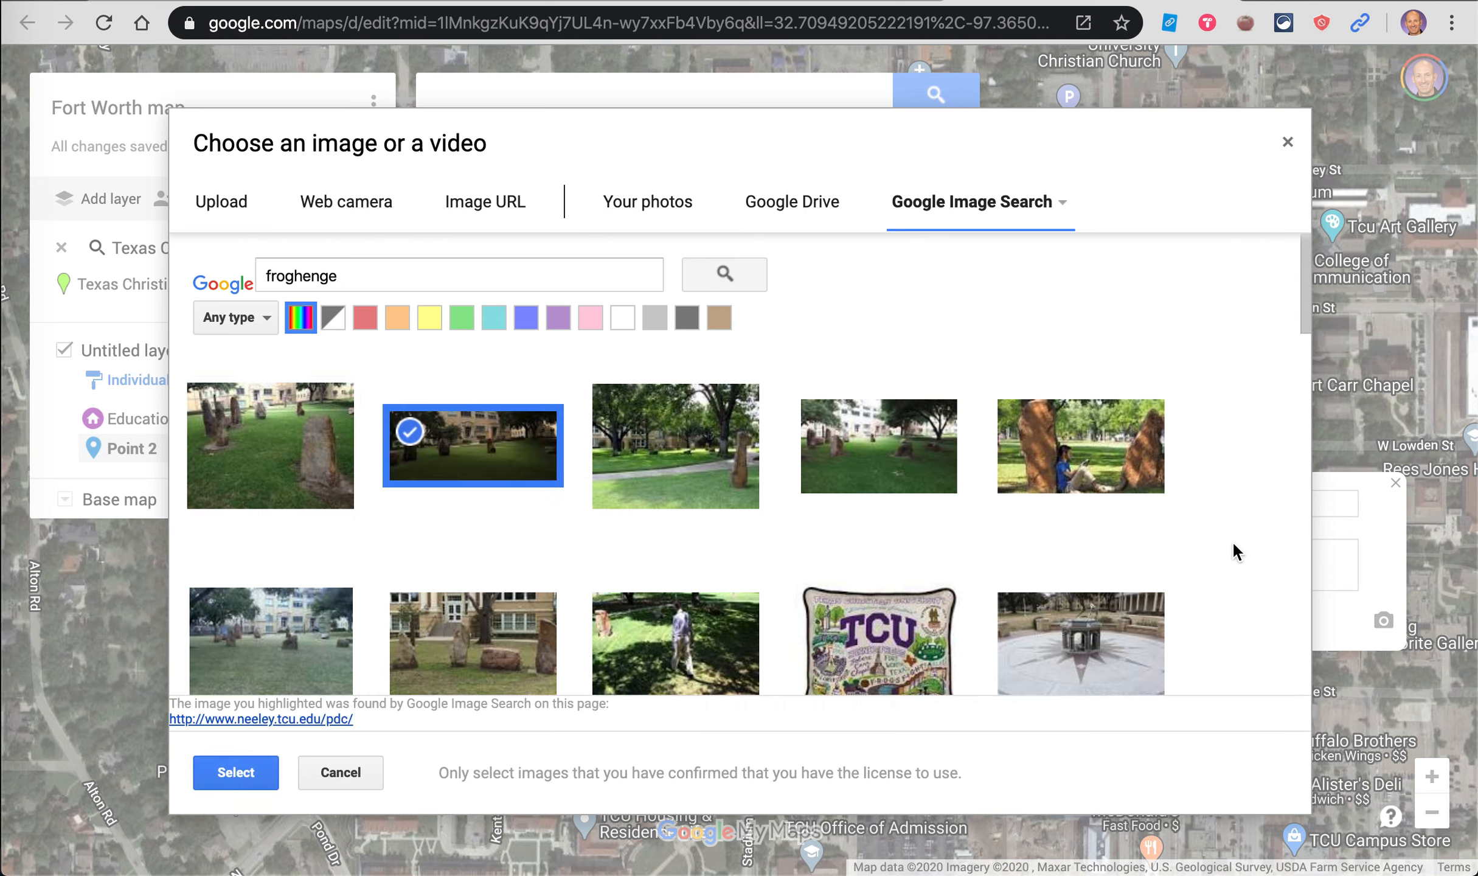
pyautogui.click(278, 448)
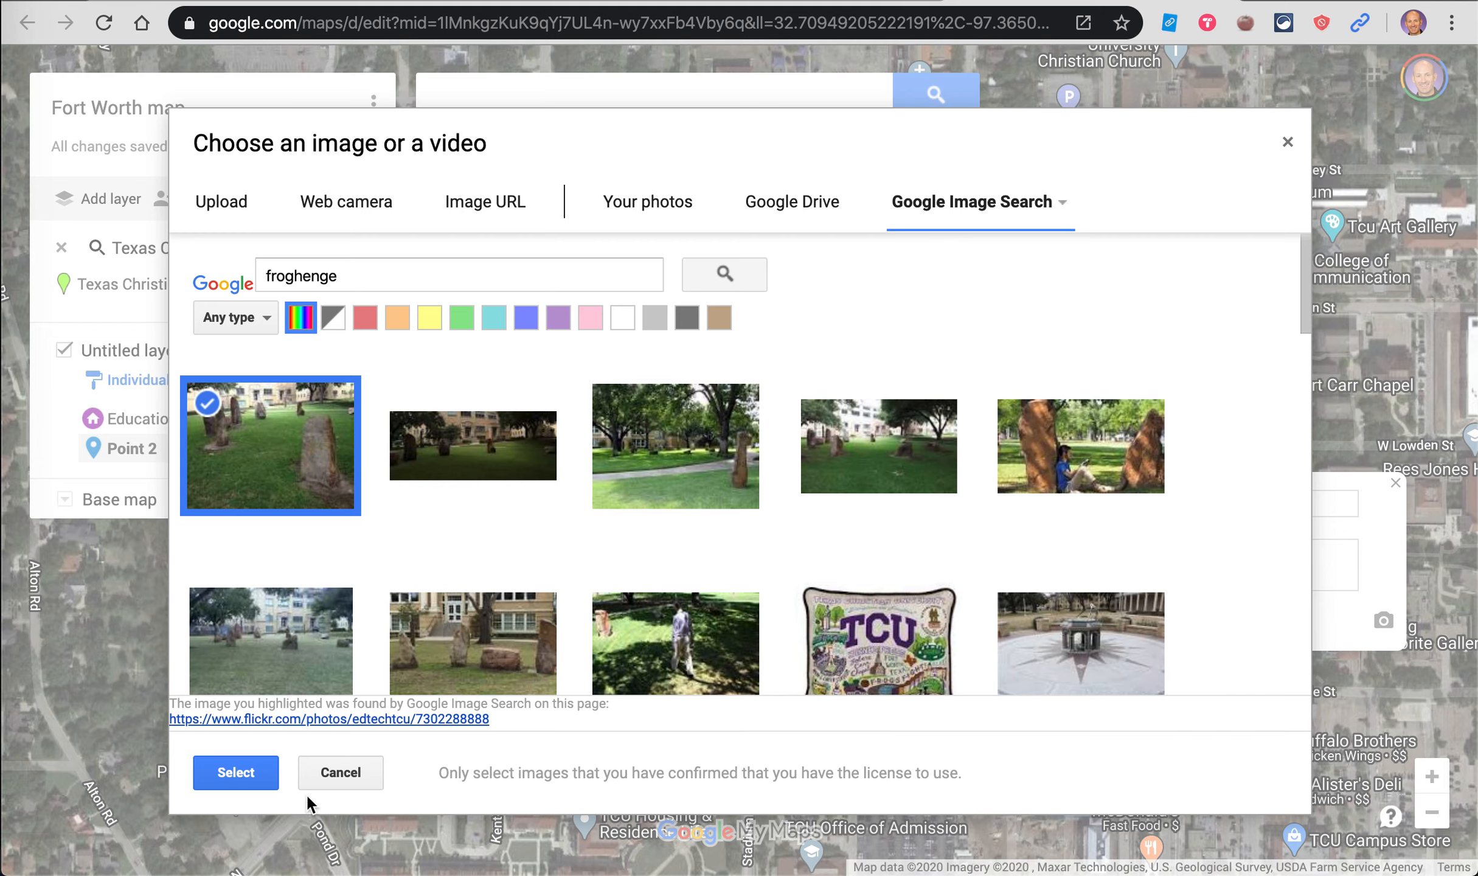
pyautogui.click(240, 776)
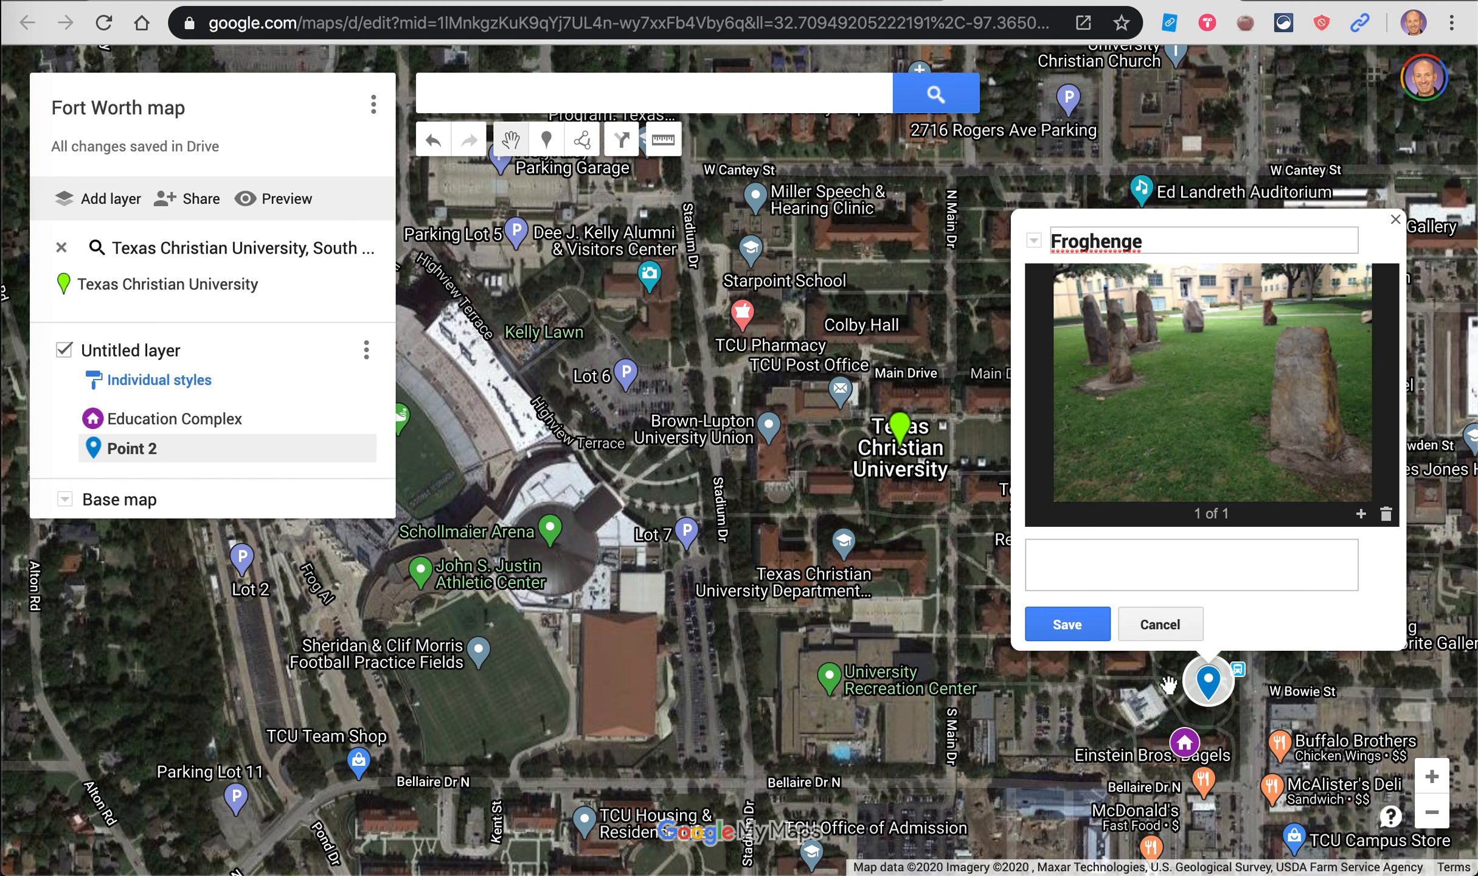
pyautogui.click(1068, 625)
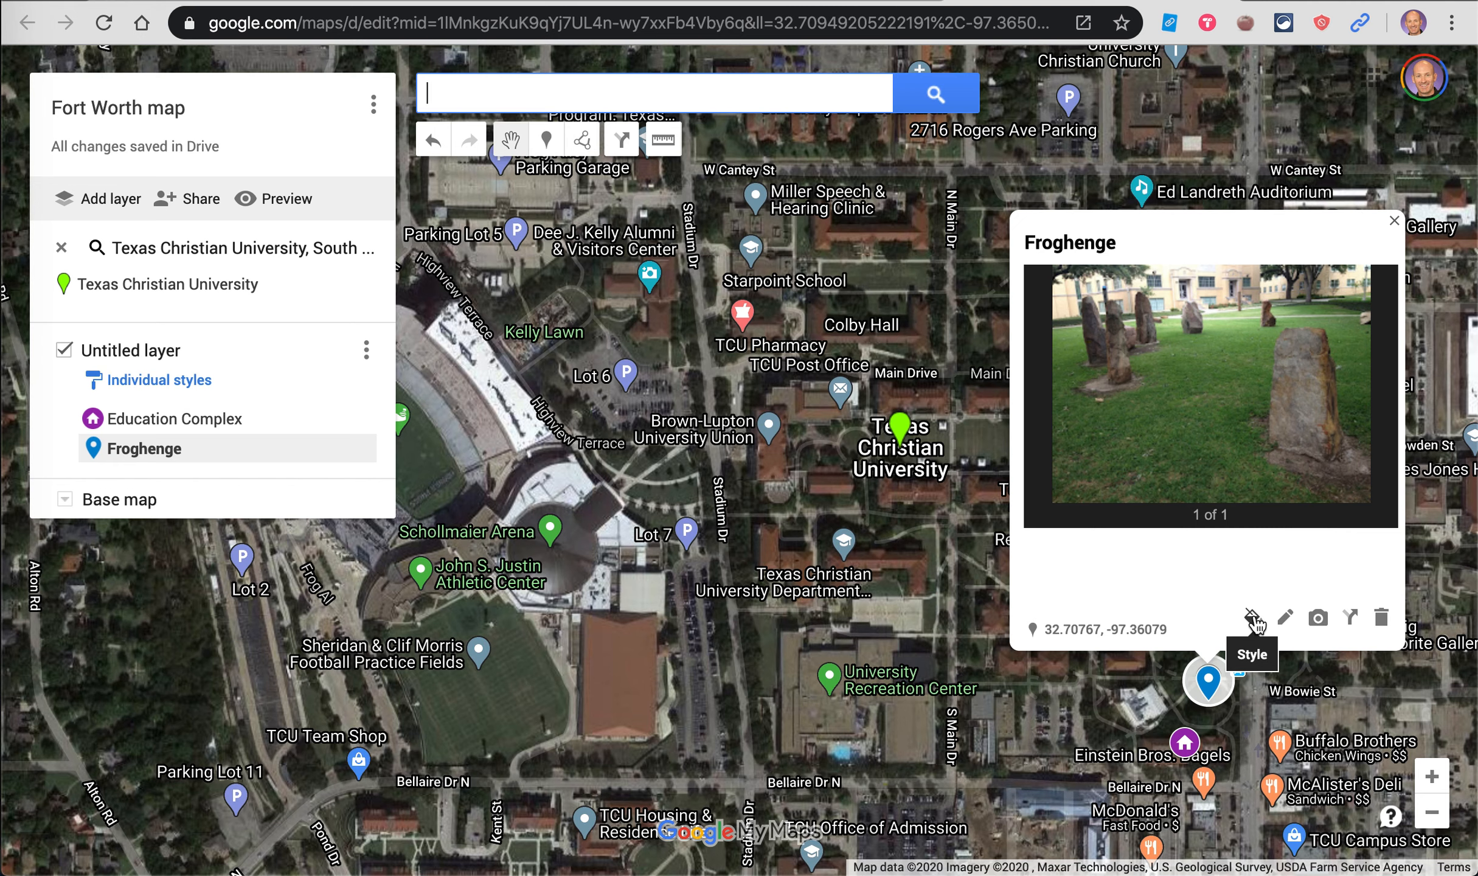
# Step: Colour the Froghenge marker purple, keeping its current icon, and close its info window
pyautogui.click(1252, 619)
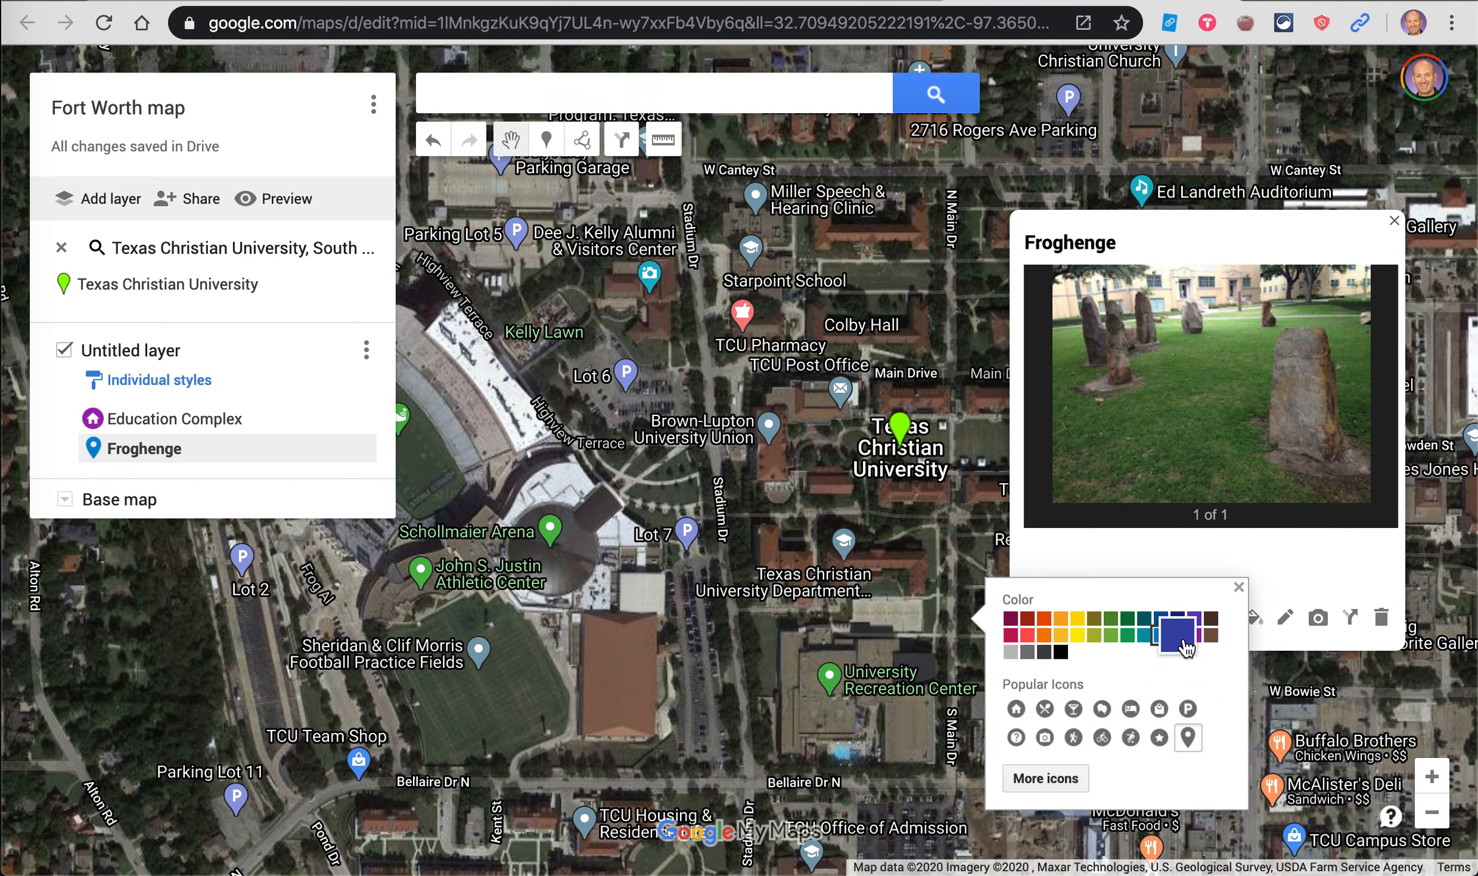
pyautogui.click(1201, 645)
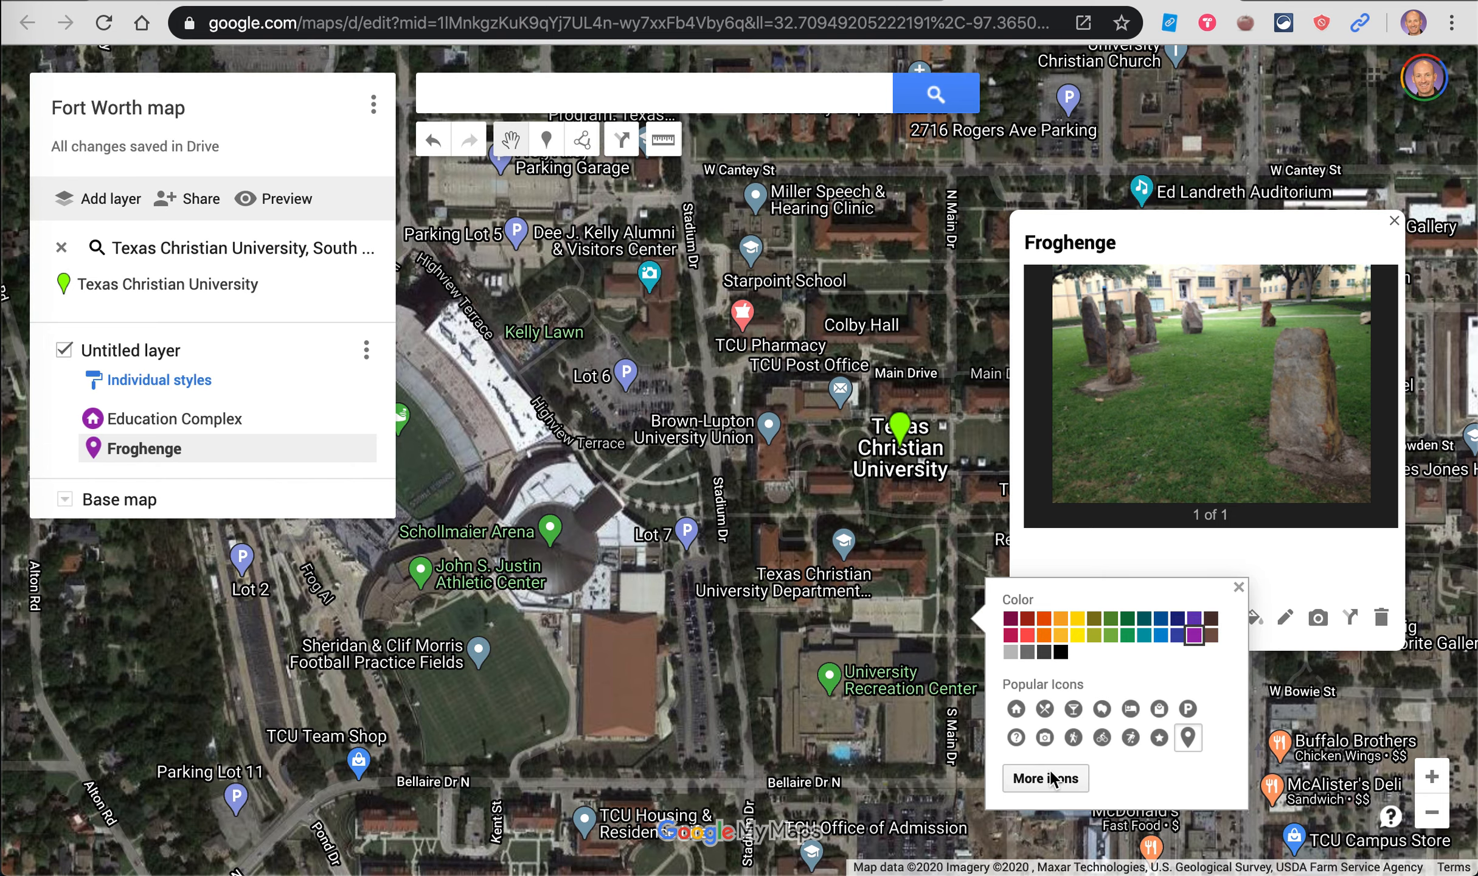
pyautogui.click(1049, 778)
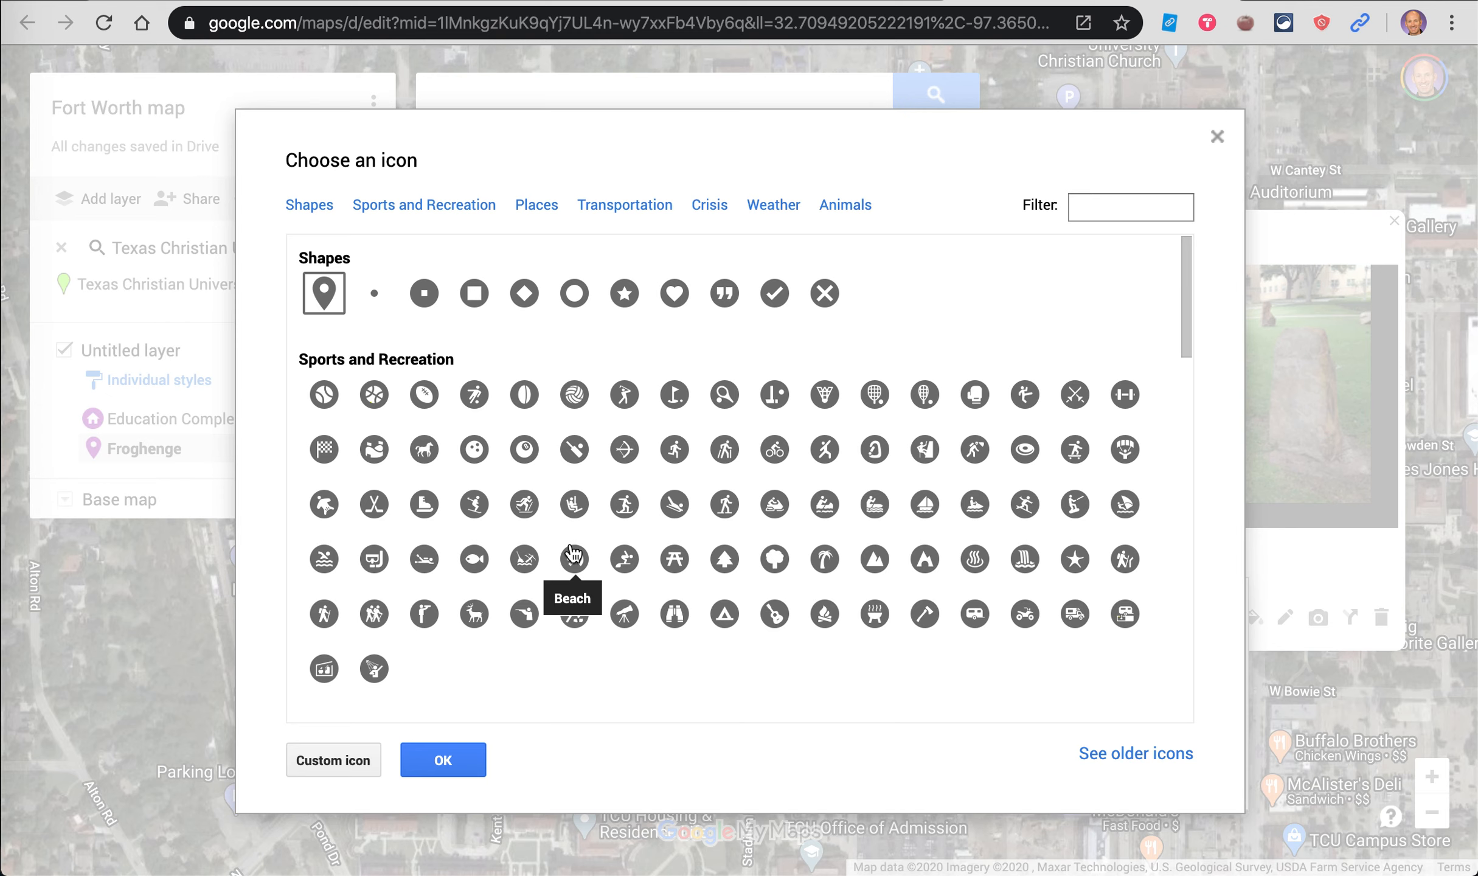
pyautogui.scroll(-6, 571, 553)
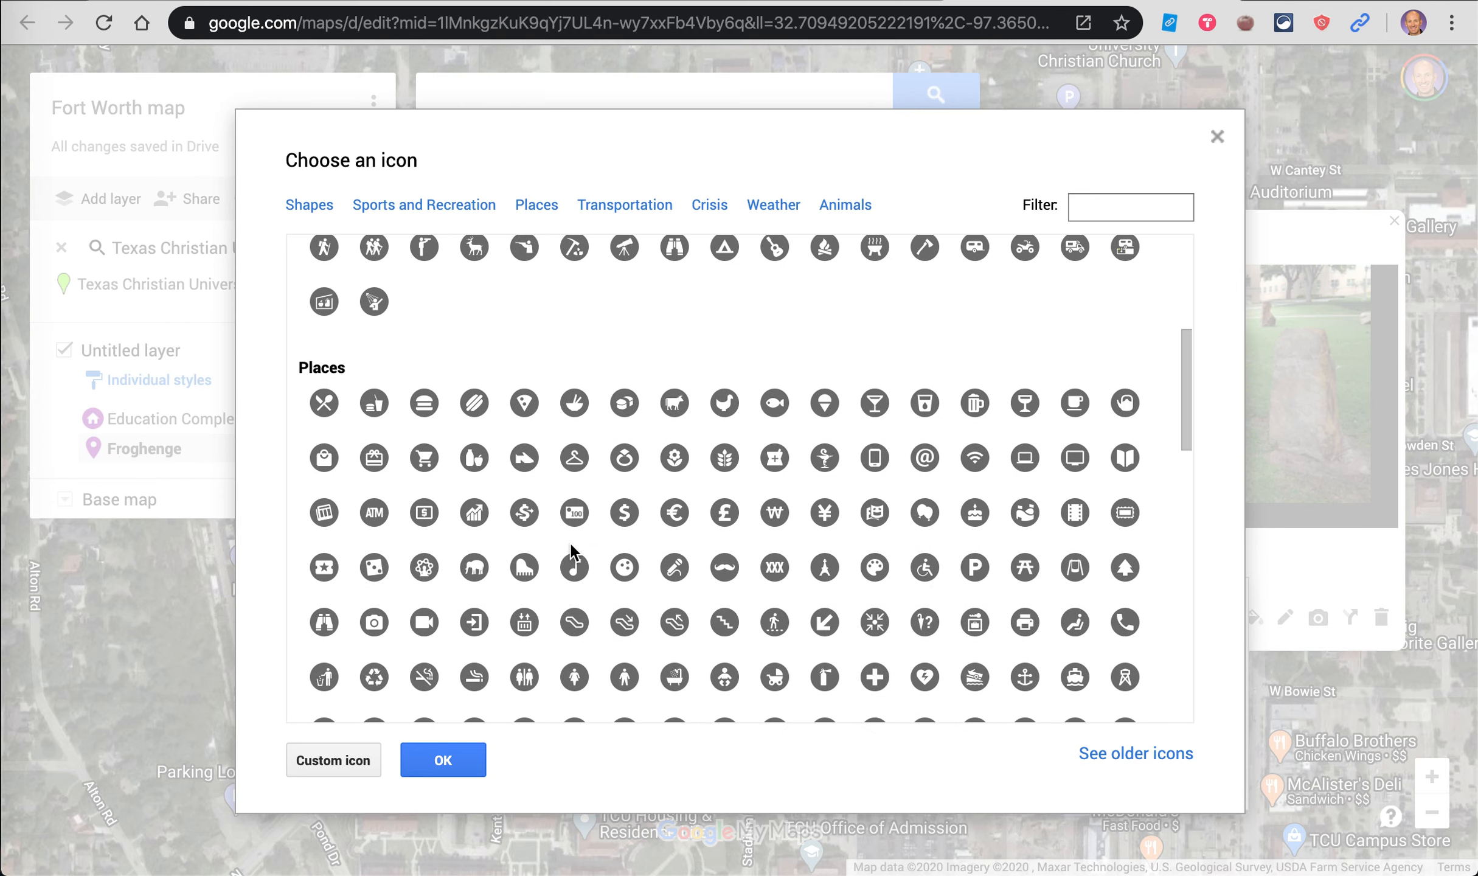
pyautogui.scroll(-1, 571, 551)
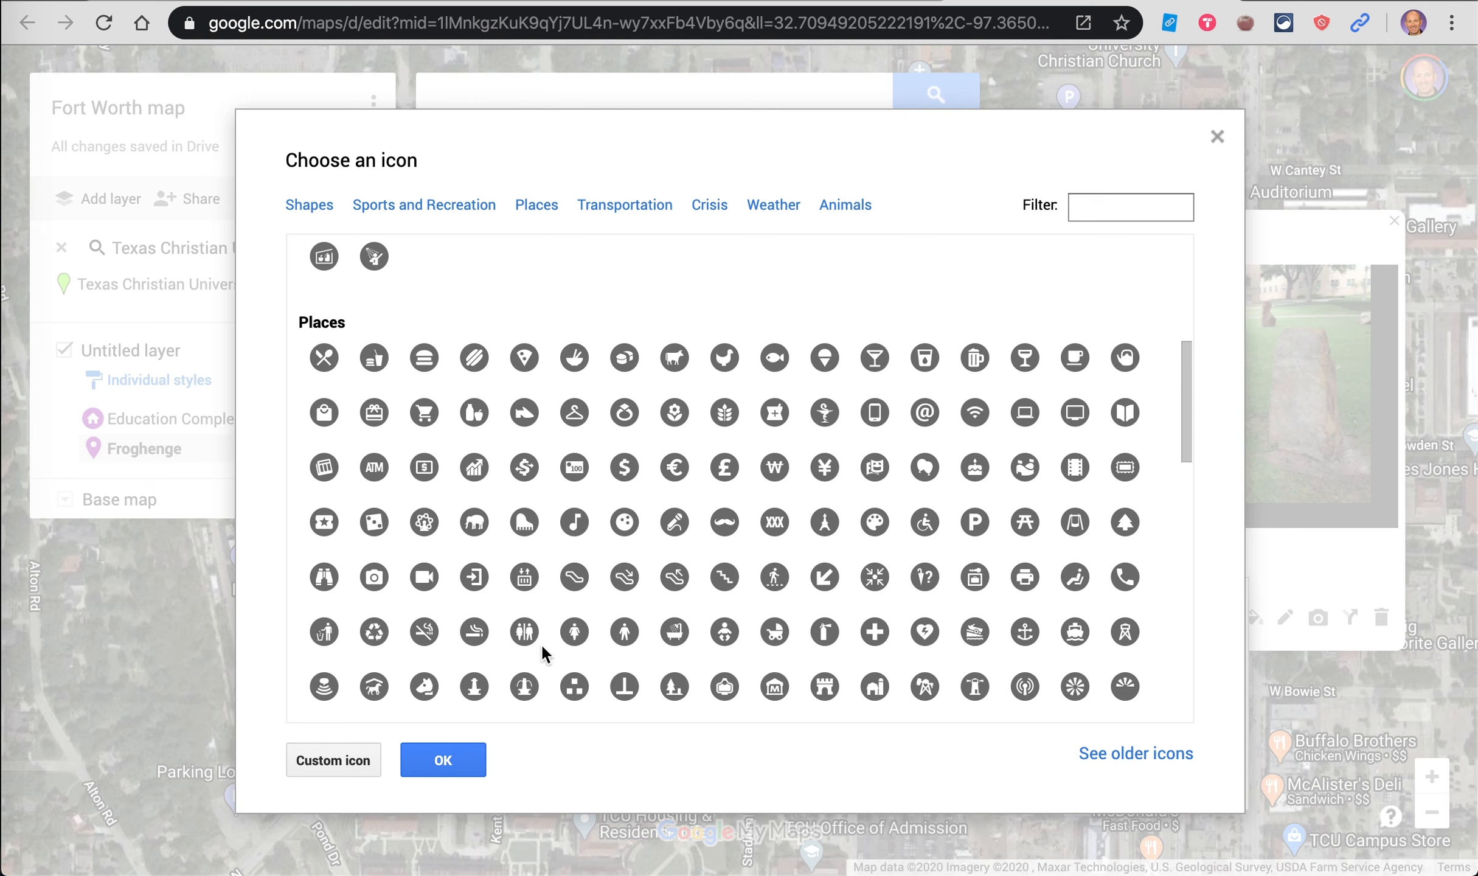
pyautogui.click(438, 761)
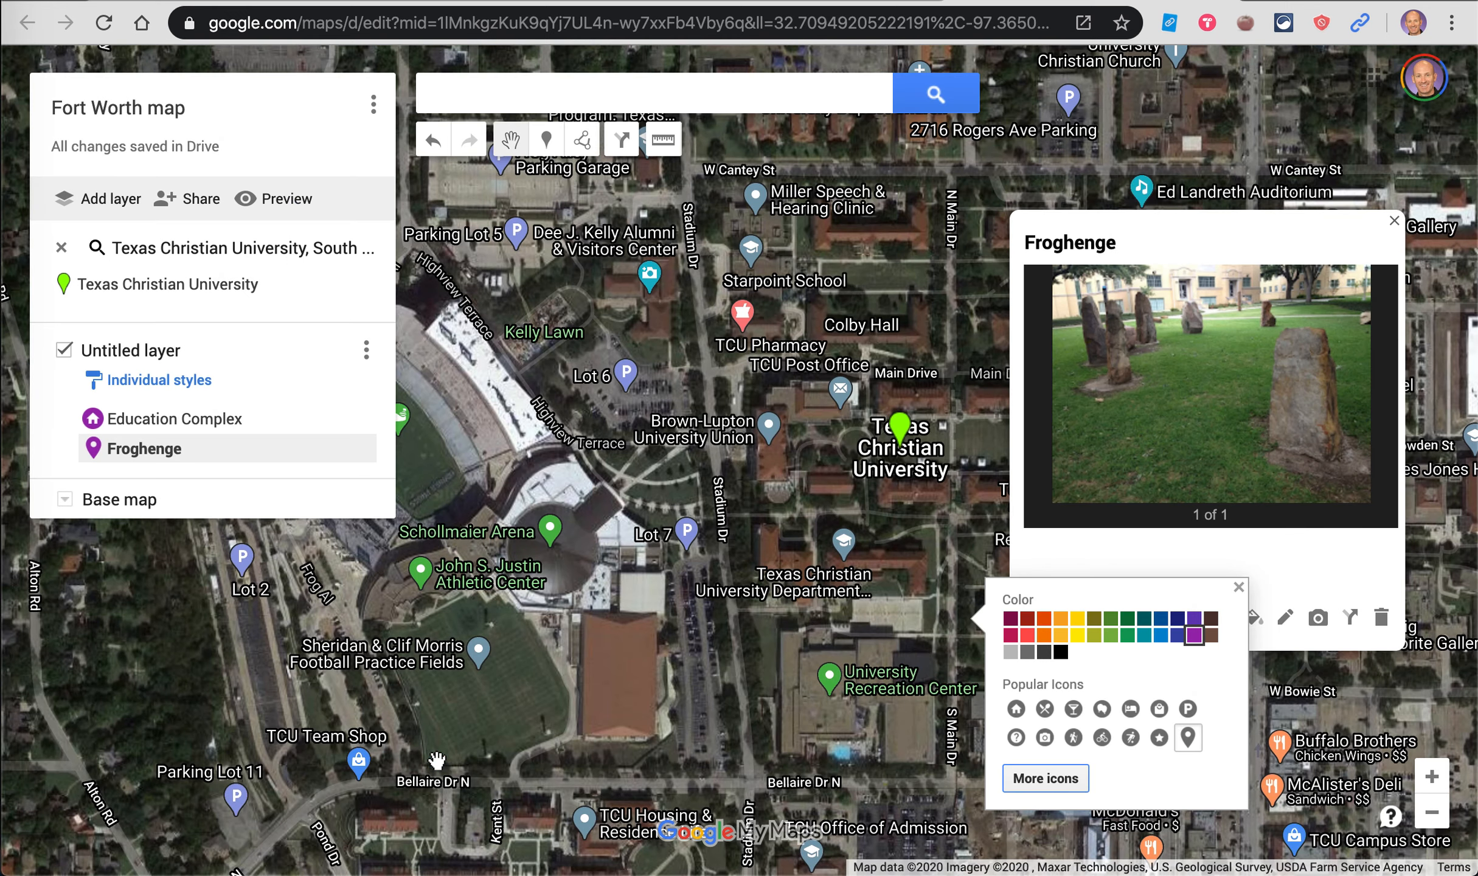
pyautogui.click(1238, 589)
pyautogui.click(1104, 695)
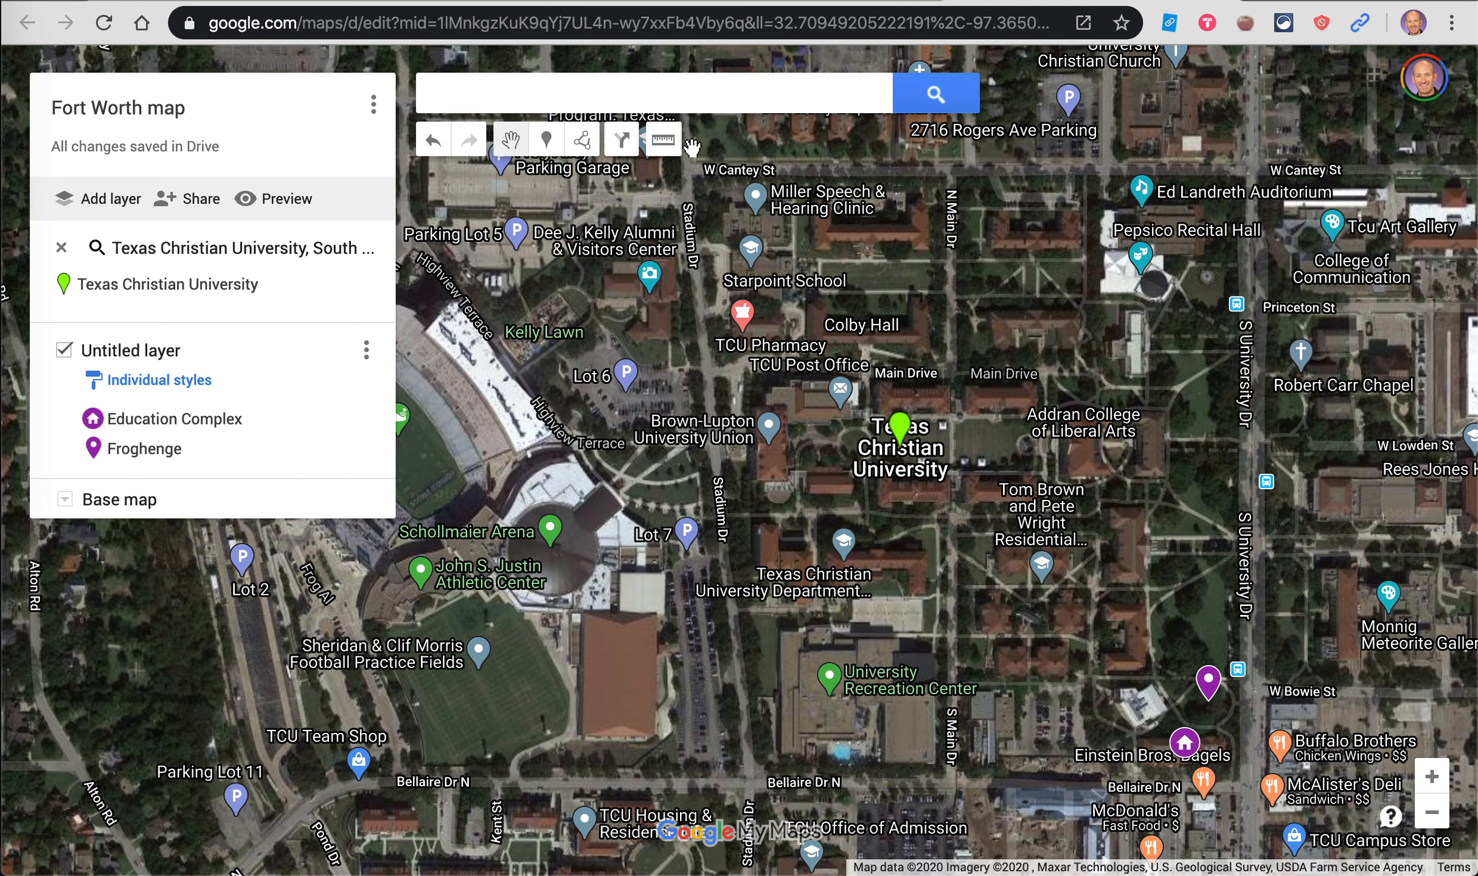
# Step: Trace nine corners around the Sheridan & Clif Morris practice fields and close the shape as Polygon 3
pyautogui.click(585, 149)
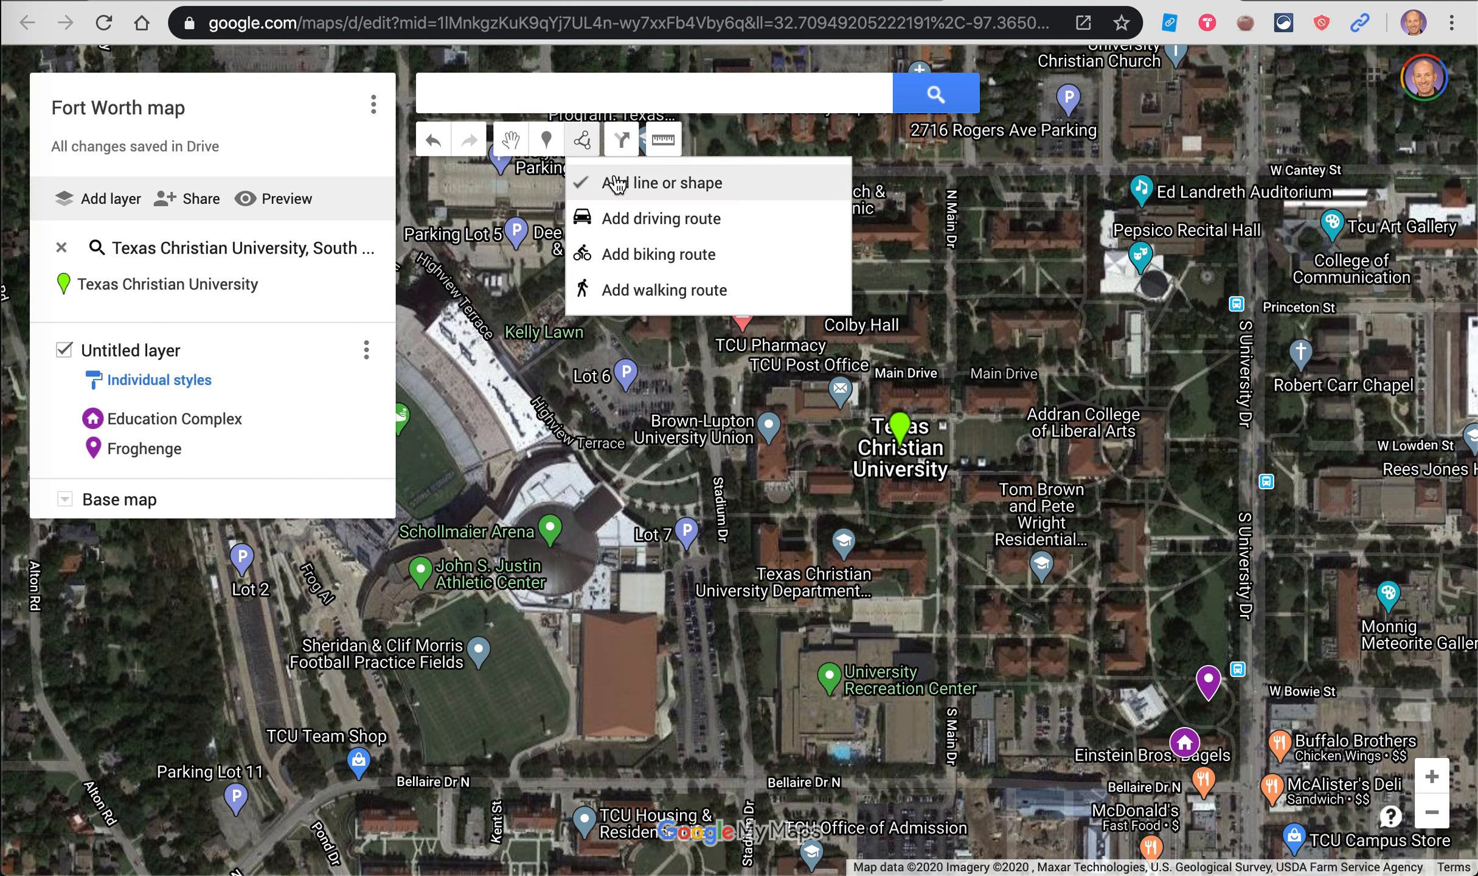
pyautogui.click(655, 182)
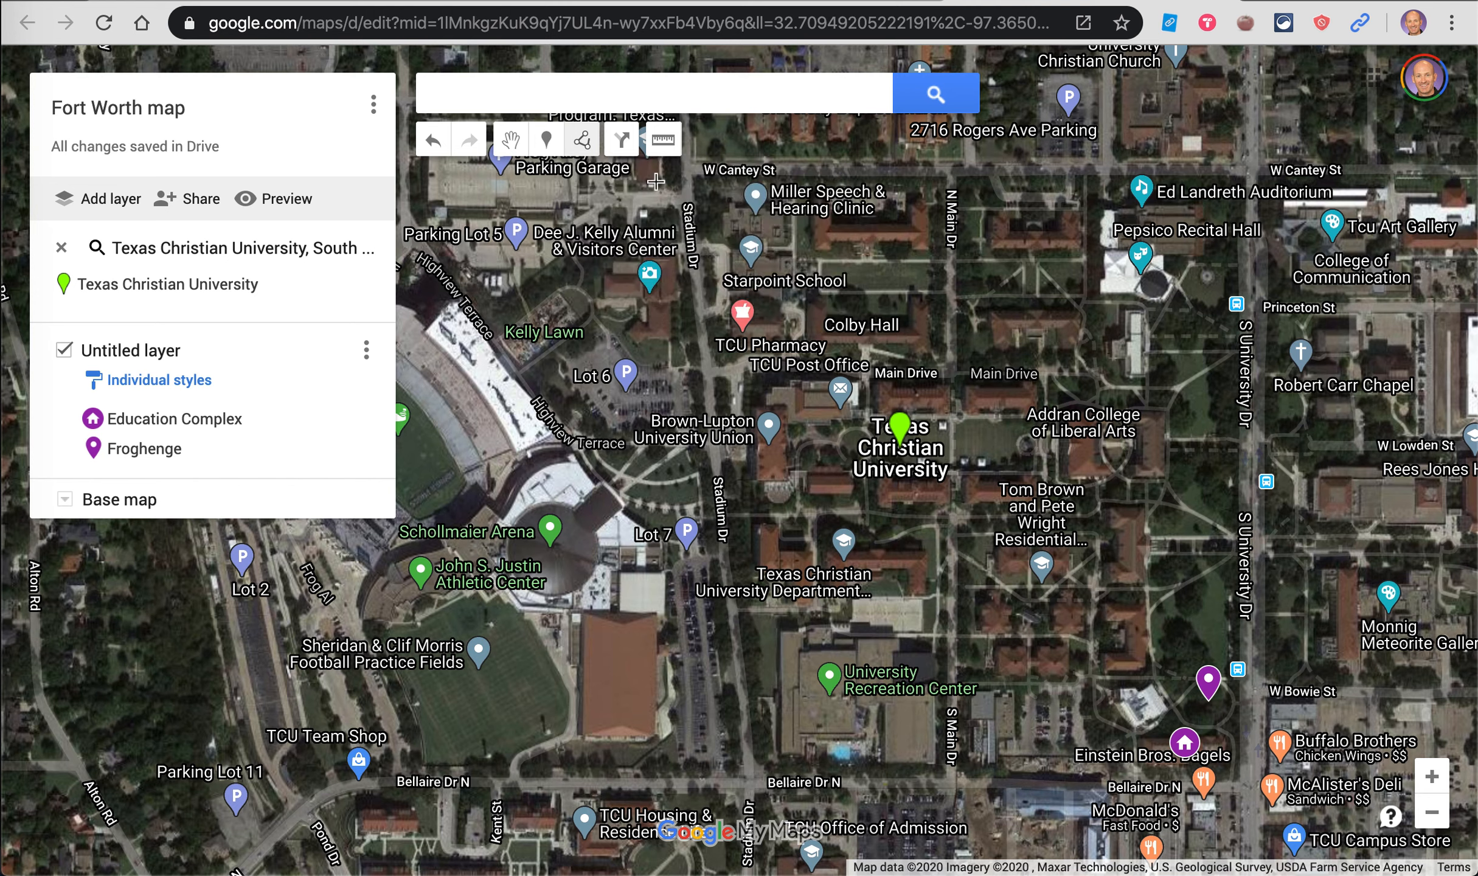
pyautogui.click(381, 636)
pyautogui.click(499, 592)
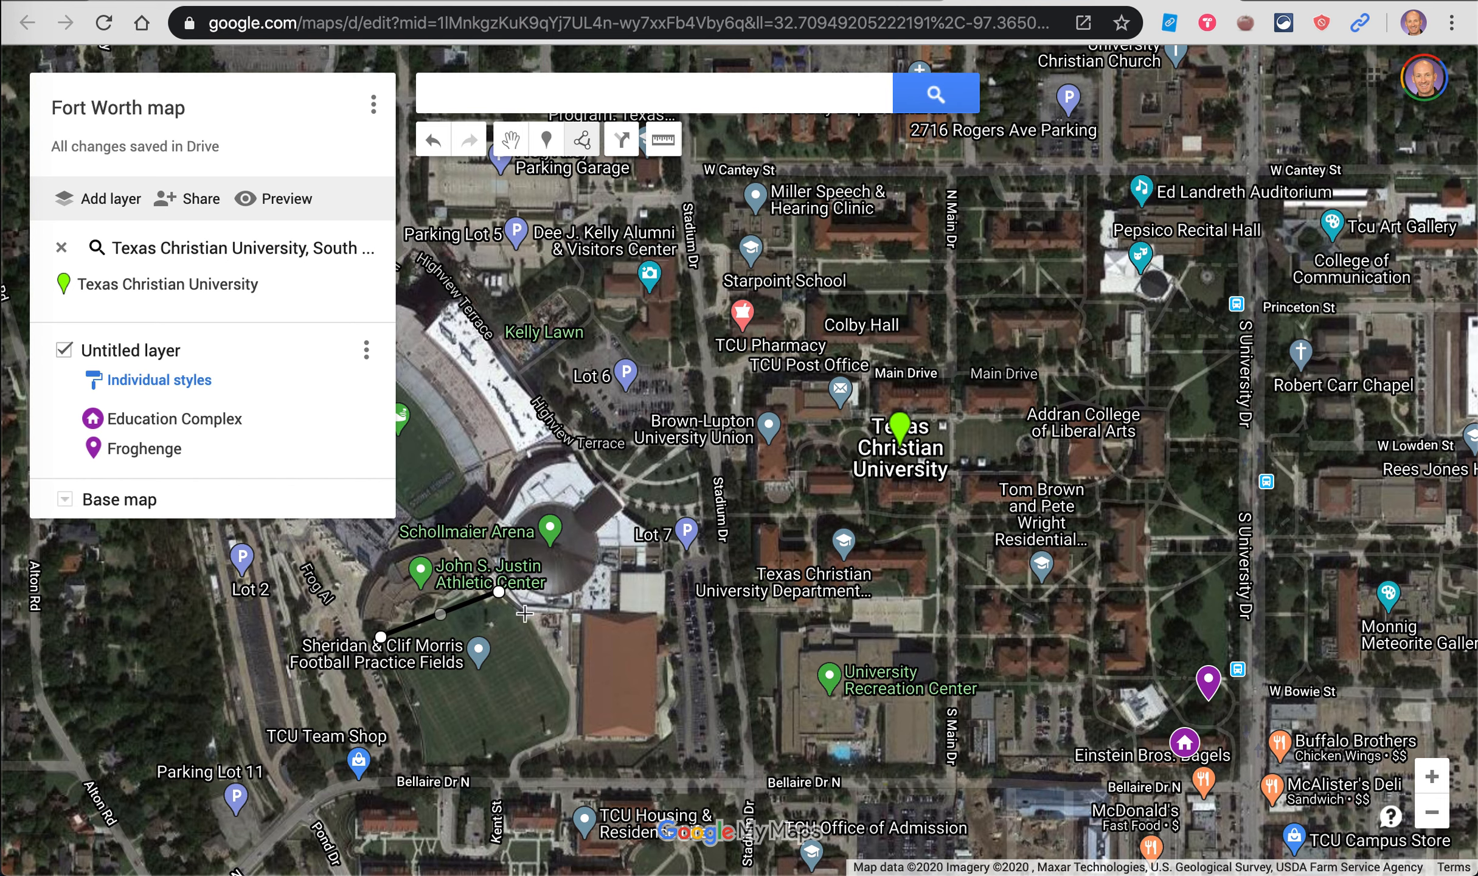
pyautogui.click(576, 612)
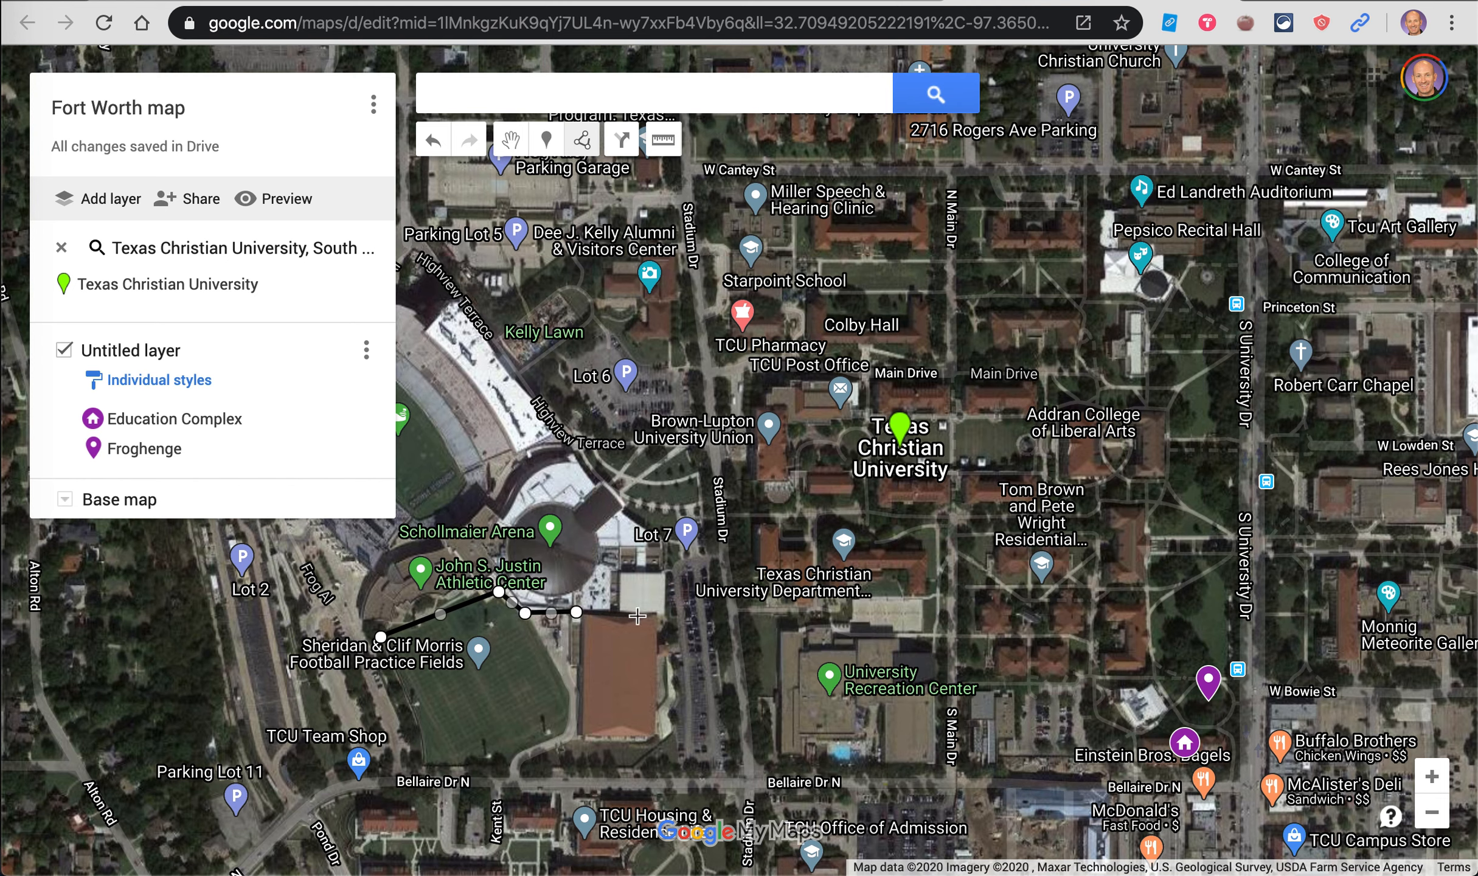
pyautogui.click(660, 614)
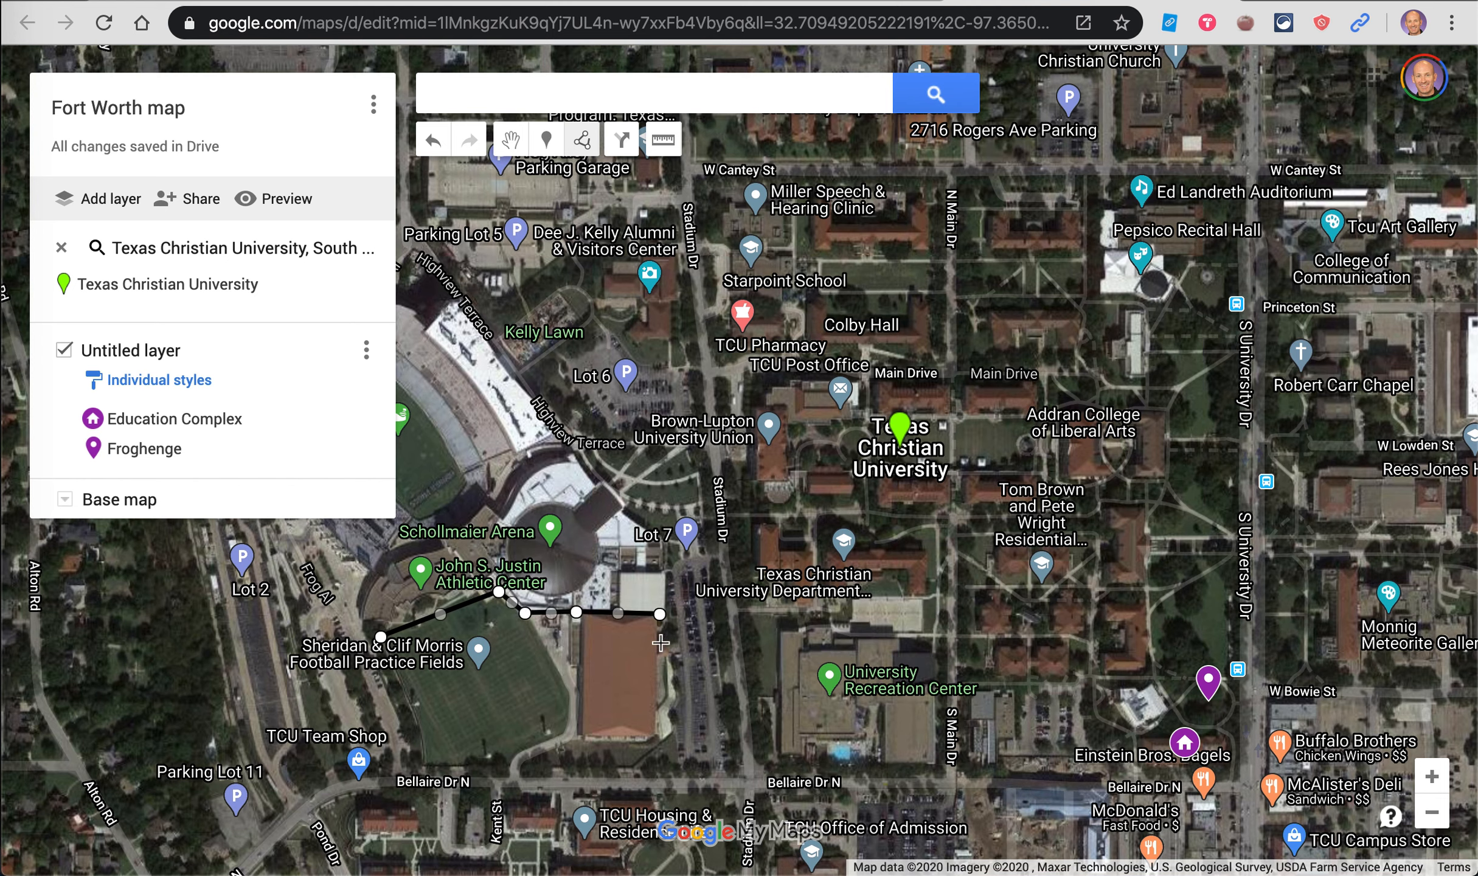
pyautogui.click(654, 736)
pyautogui.click(583, 735)
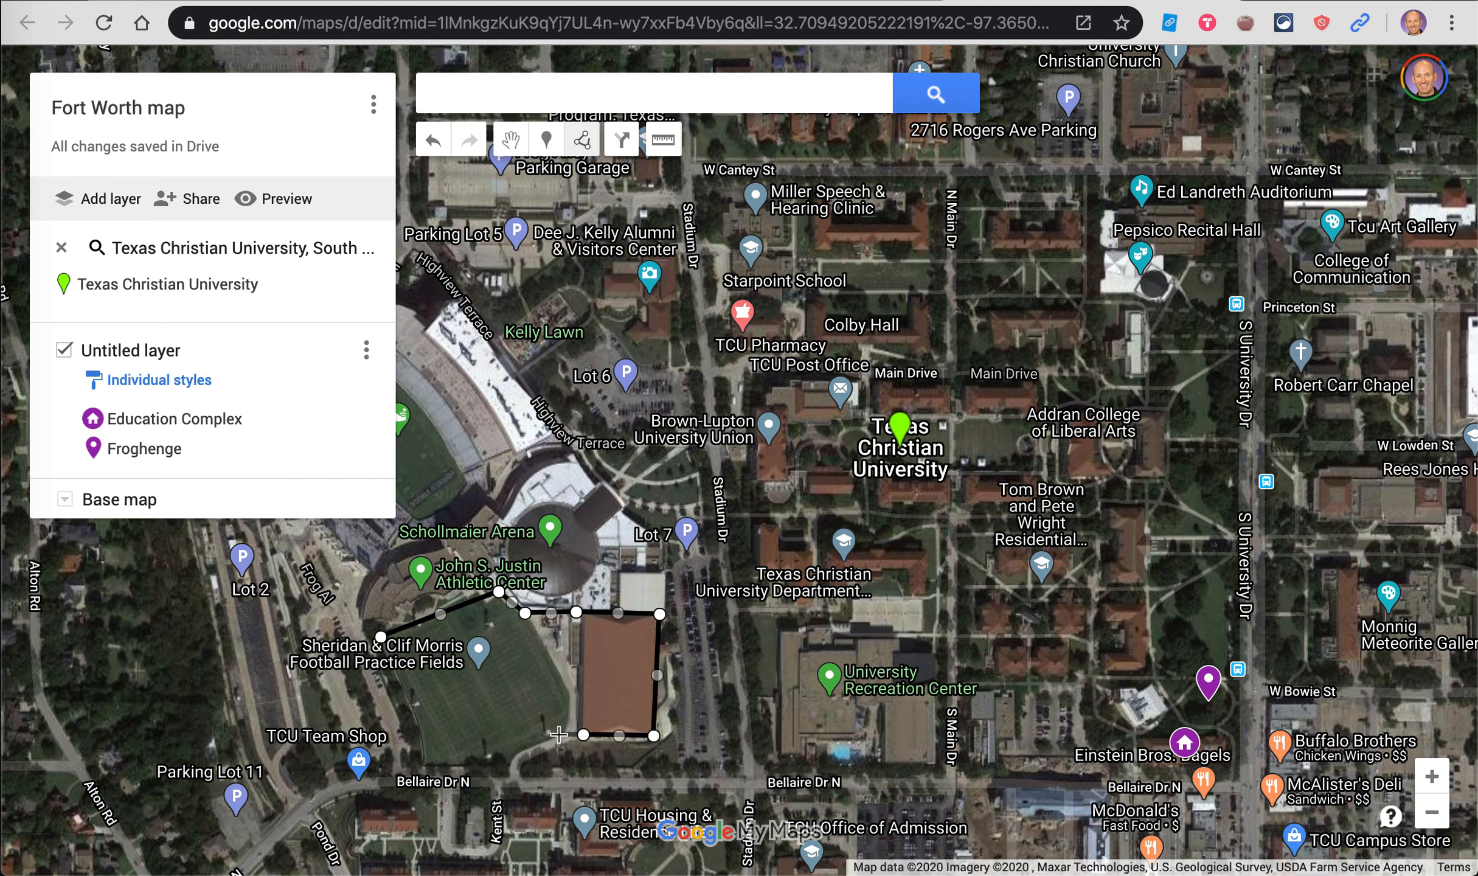
pyautogui.click(558, 735)
pyautogui.click(514, 760)
pyautogui.click(429, 767)
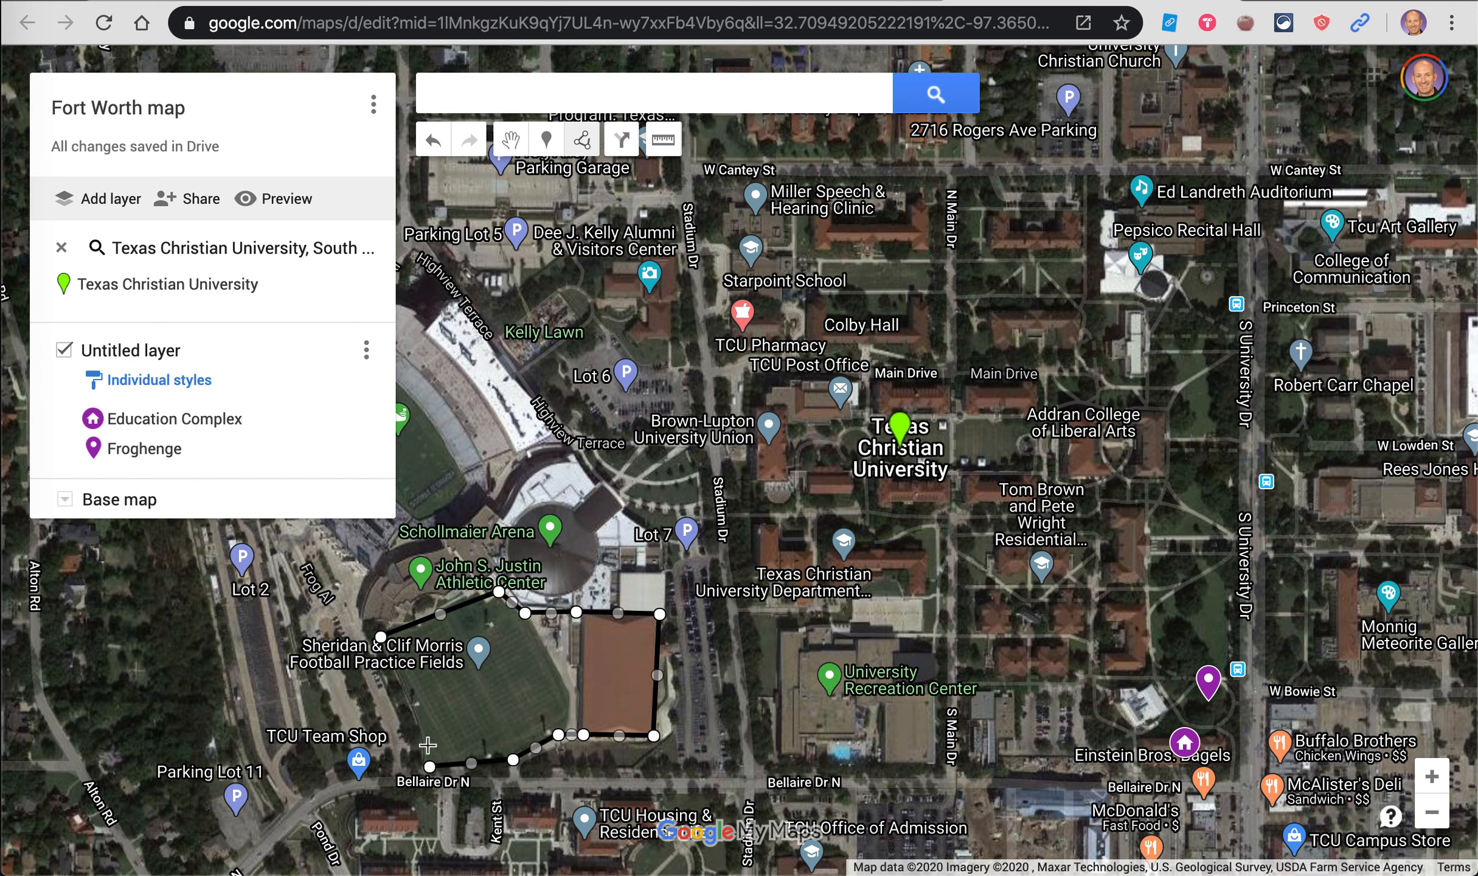
pyautogui.click(381, 639)
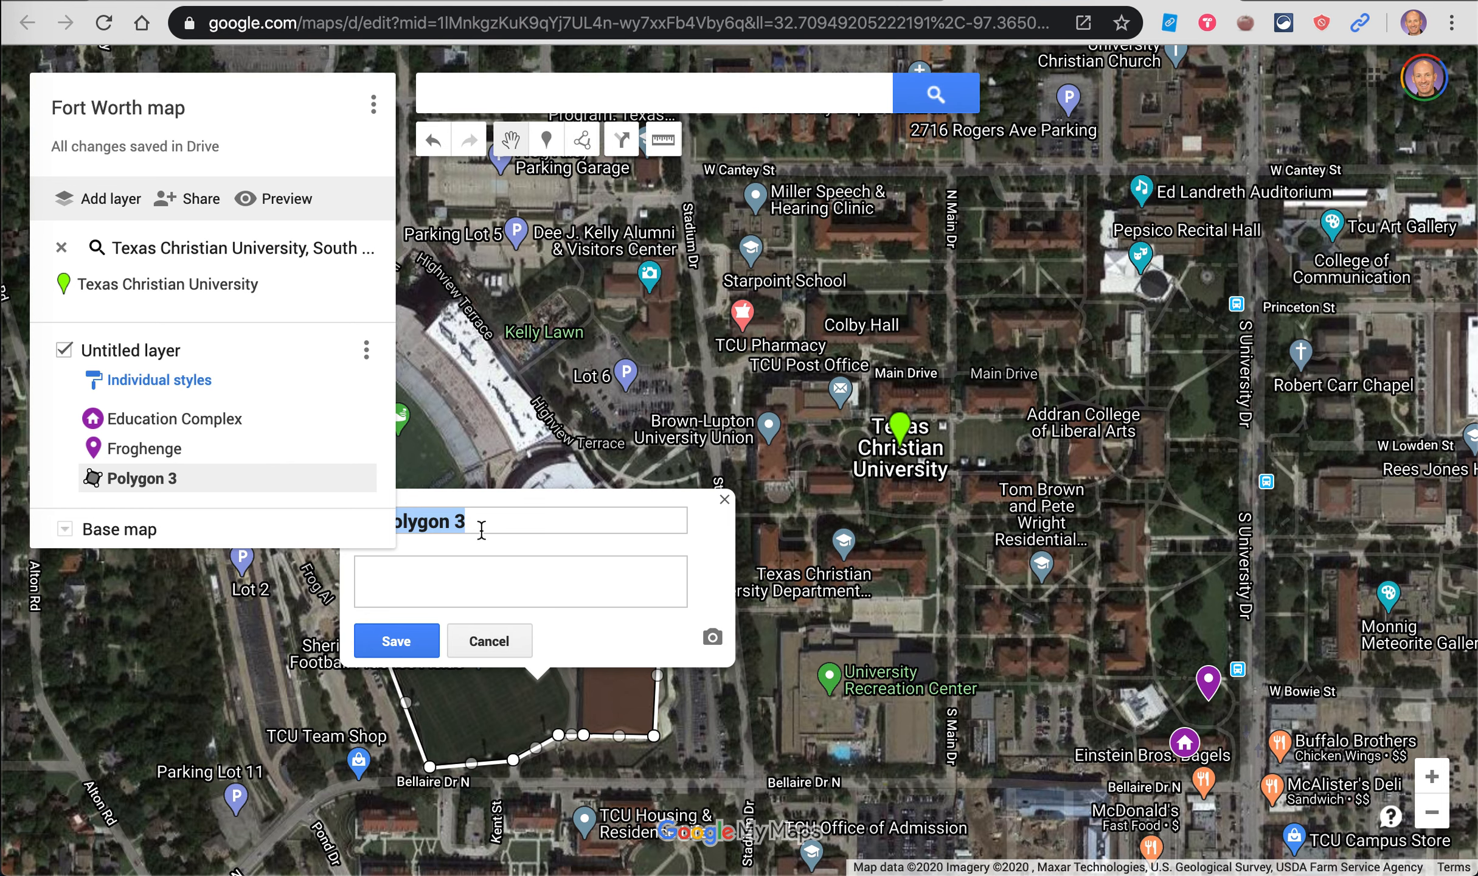
# Step: Replace the name Polygon 3 with 'Football Practice Facilities' and save it
pyautogui.click(503, 514)
pyautogui.press('BackSpace')
pyautogui.press('BackSpace')
pyautogui.press('BackSpace')
pyautogui.press('BackSpace')
pyautogui.press('BackSpace')
pyautogui.press('BackSpace')
pyautogui.press('BackSpace')
pyautogui.press('BackSpace')
pyautogui.press('BackSpace')
pyautogui.write('Football')
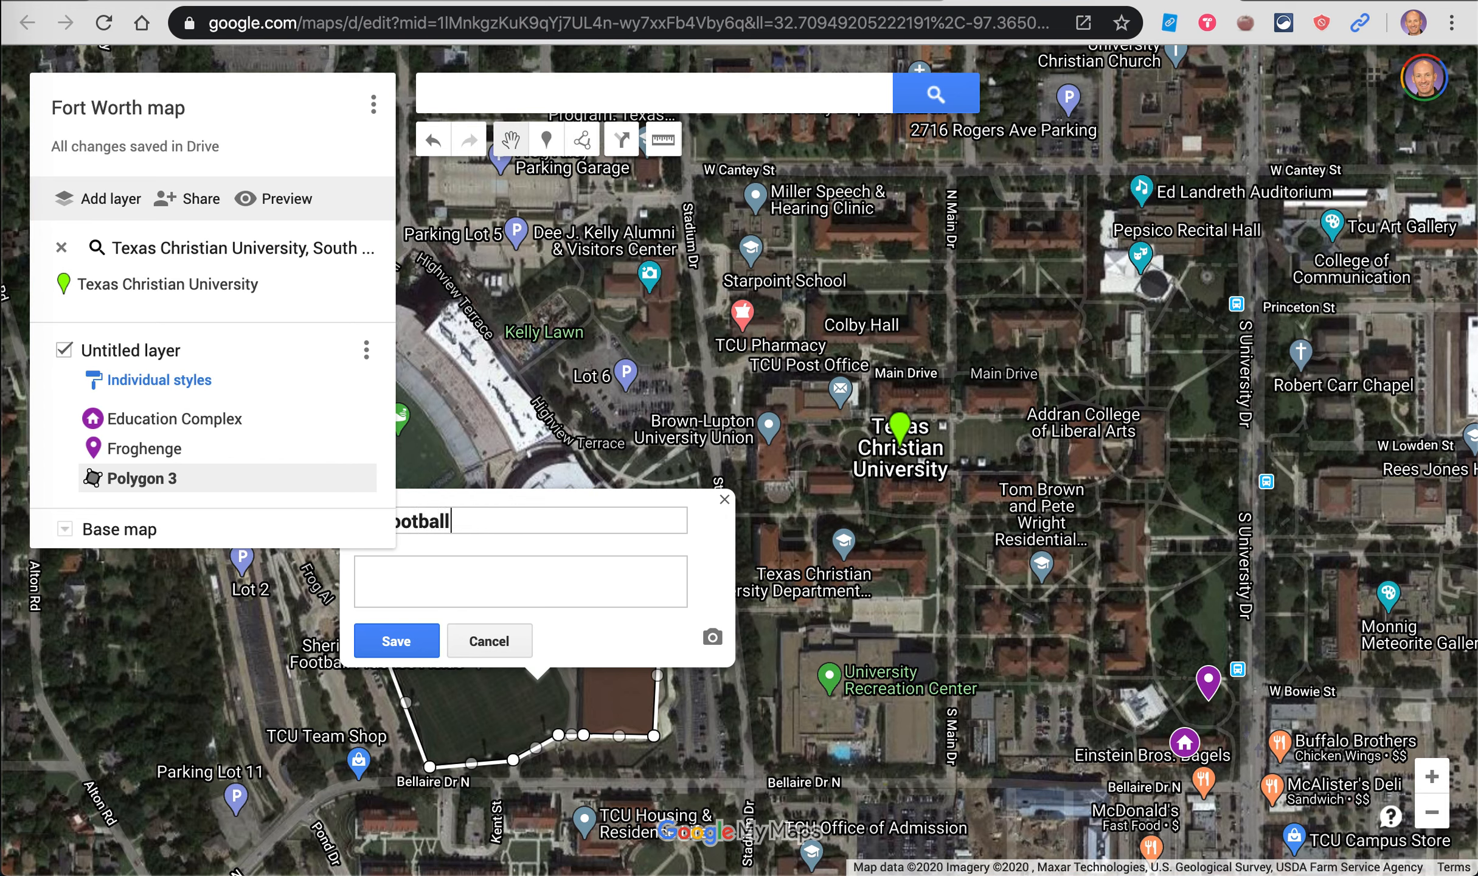
pyautogui.write(' Practice Facilities')
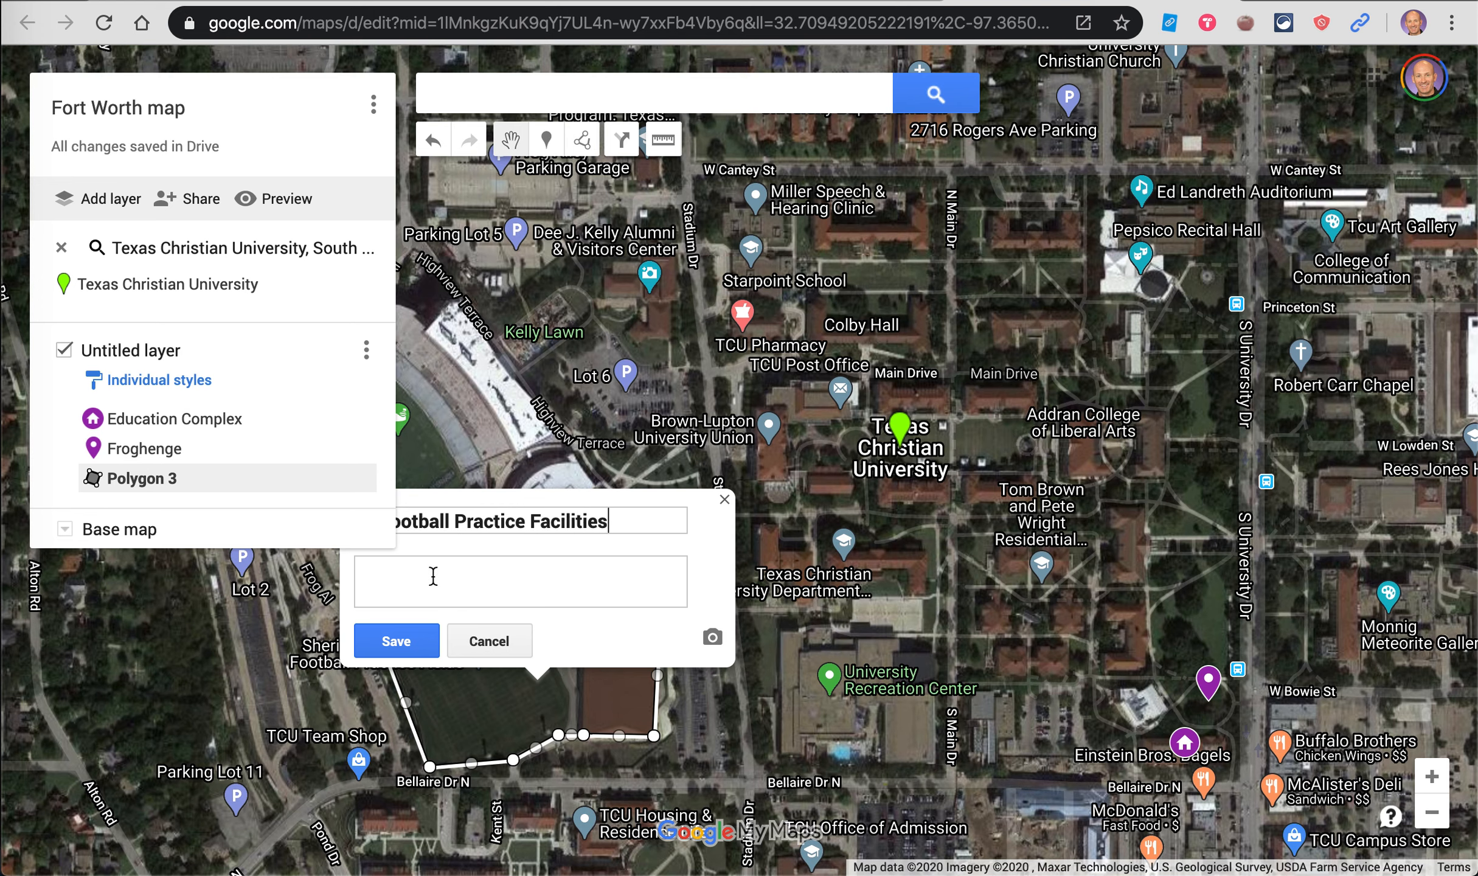
pyautogui.click(377, 642)
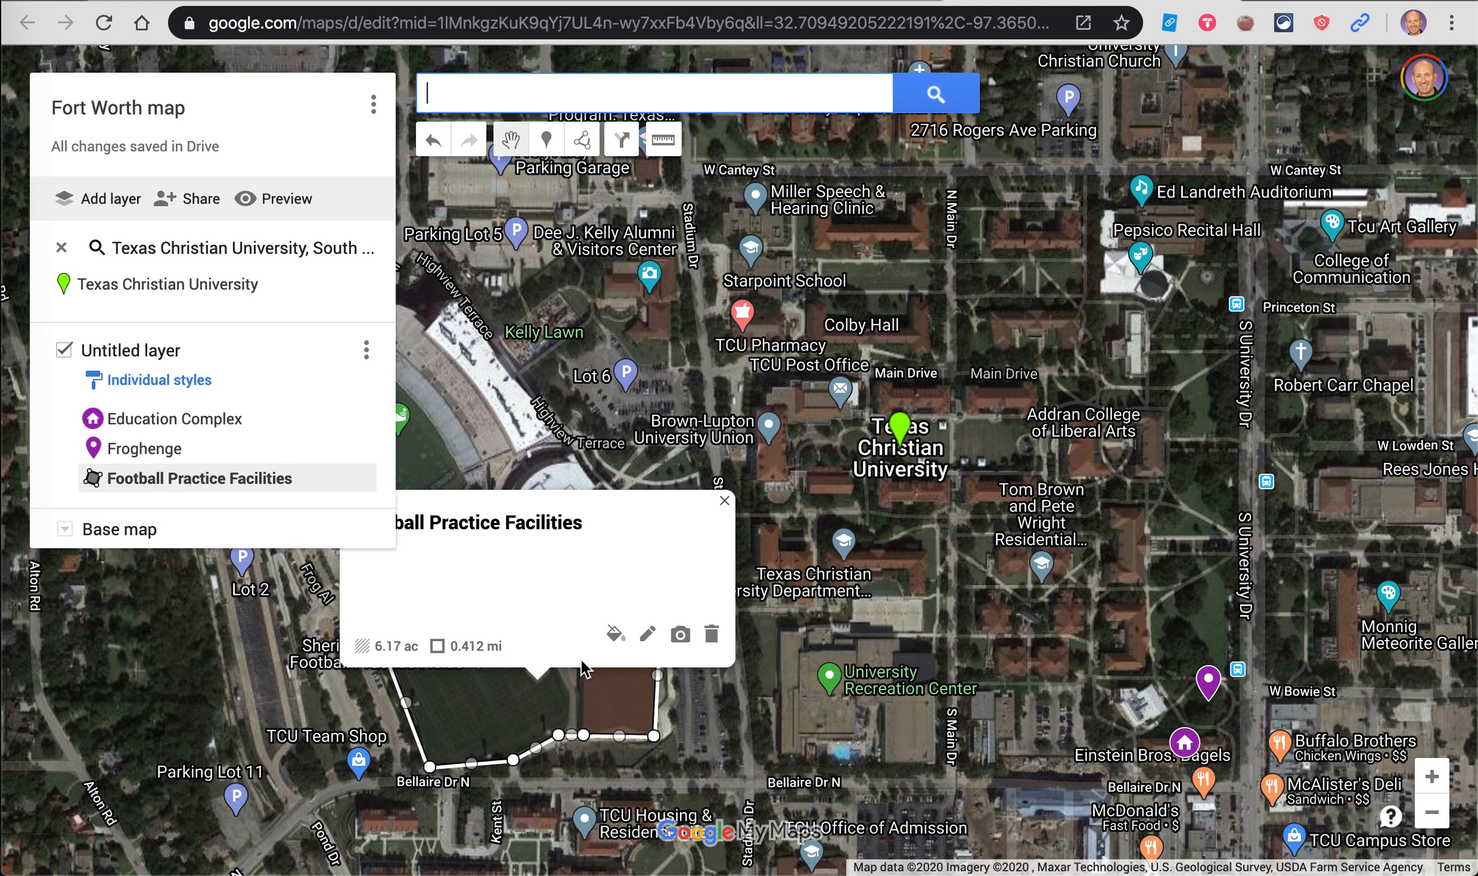
# Step: Style the polygon purple with a solid fill and a thicker border
pyautogui.click(614, 636)
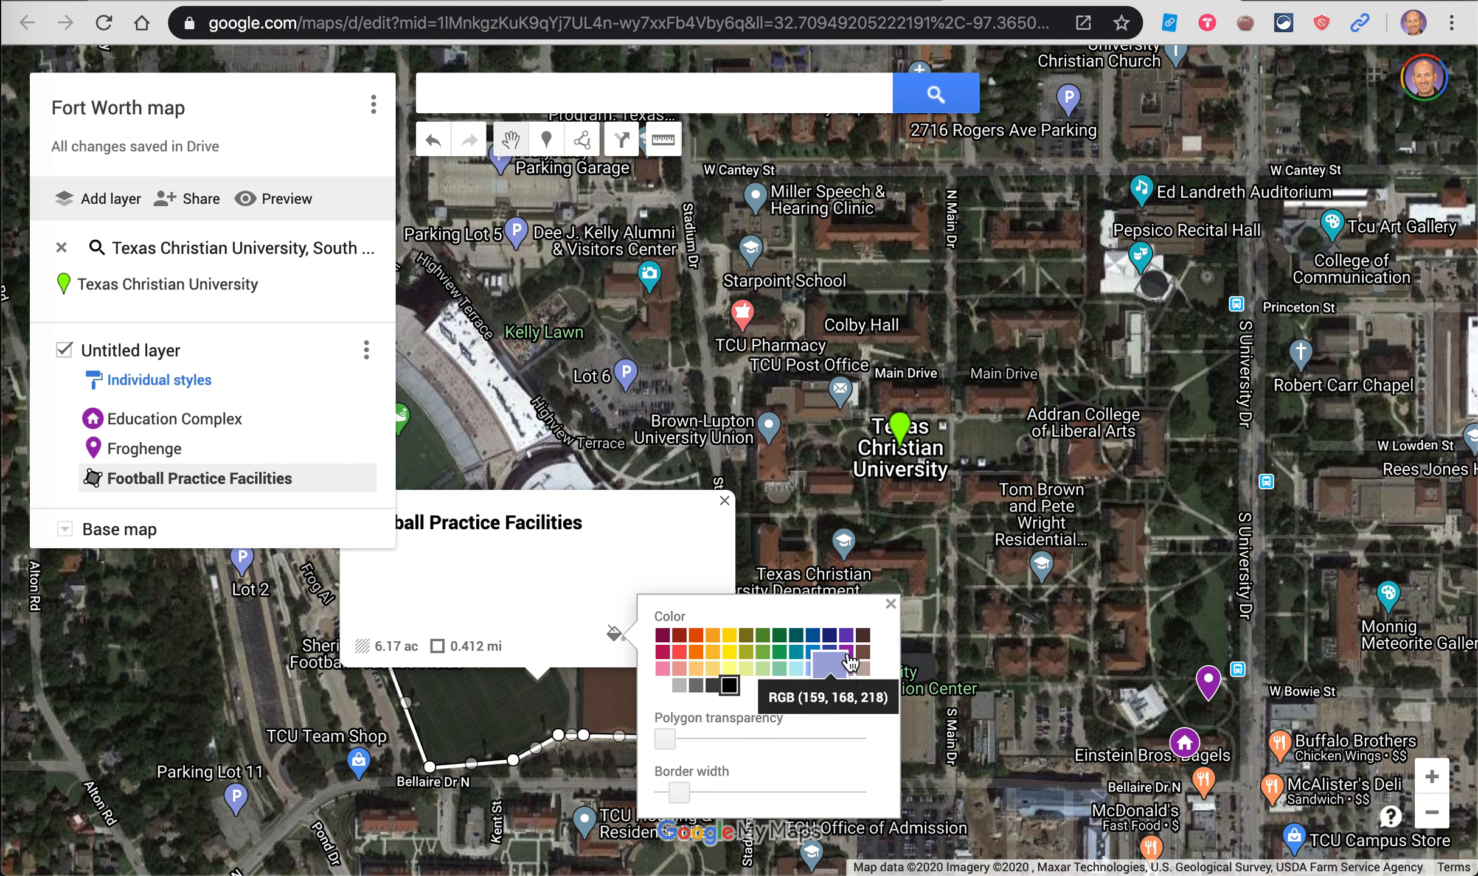
pyautogui.click(851, 657)
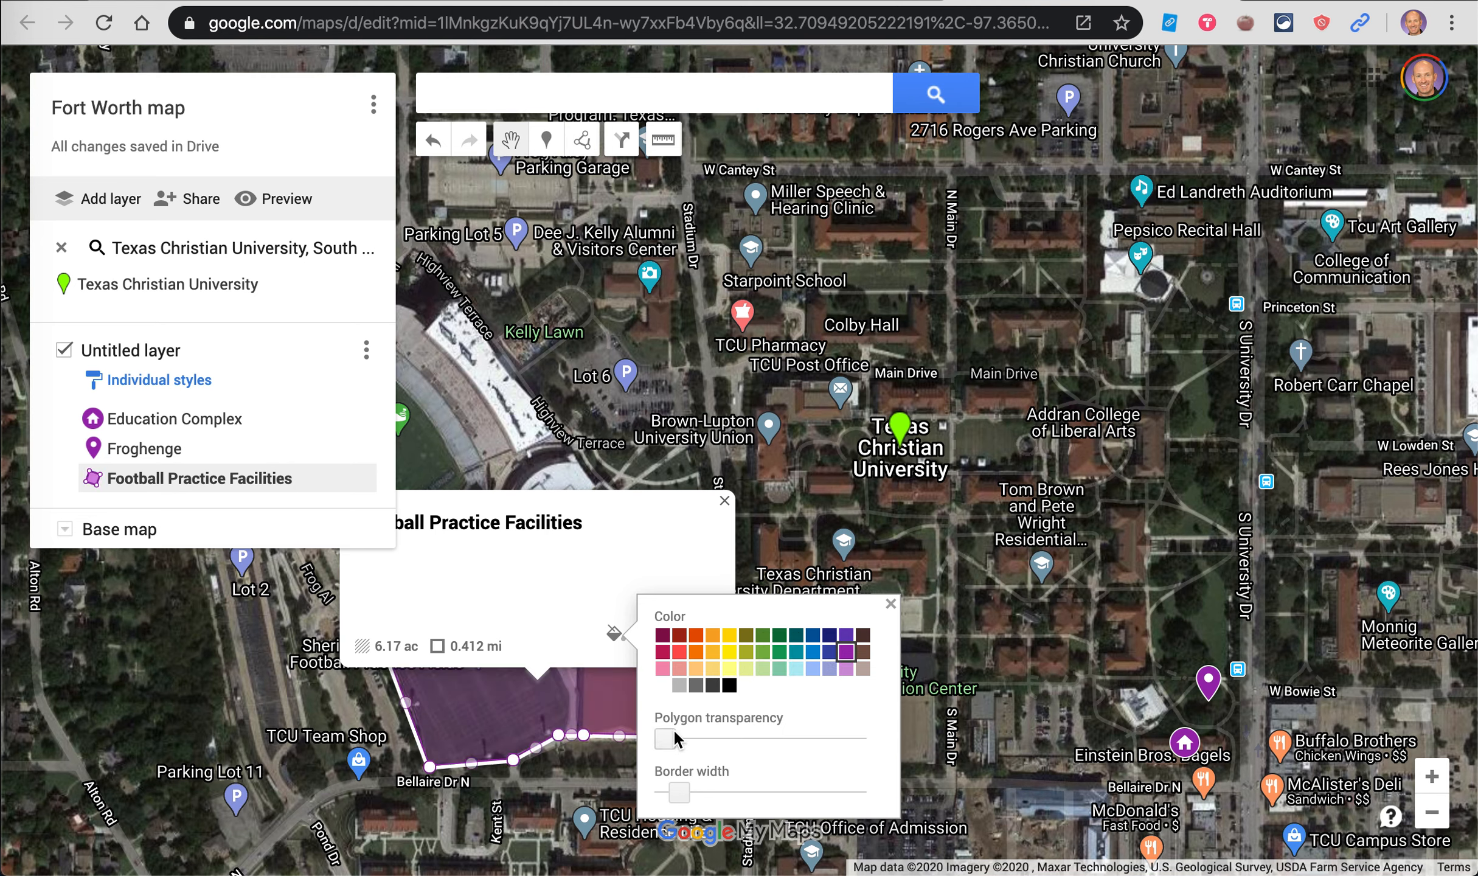
pyautogui.moveTo(665, 742)
pyautogui.mouseDown()
pyautogui.moveTo(719, 750)
pyautogui.moveTo(665, 752)
pyautogui.mouseUp()
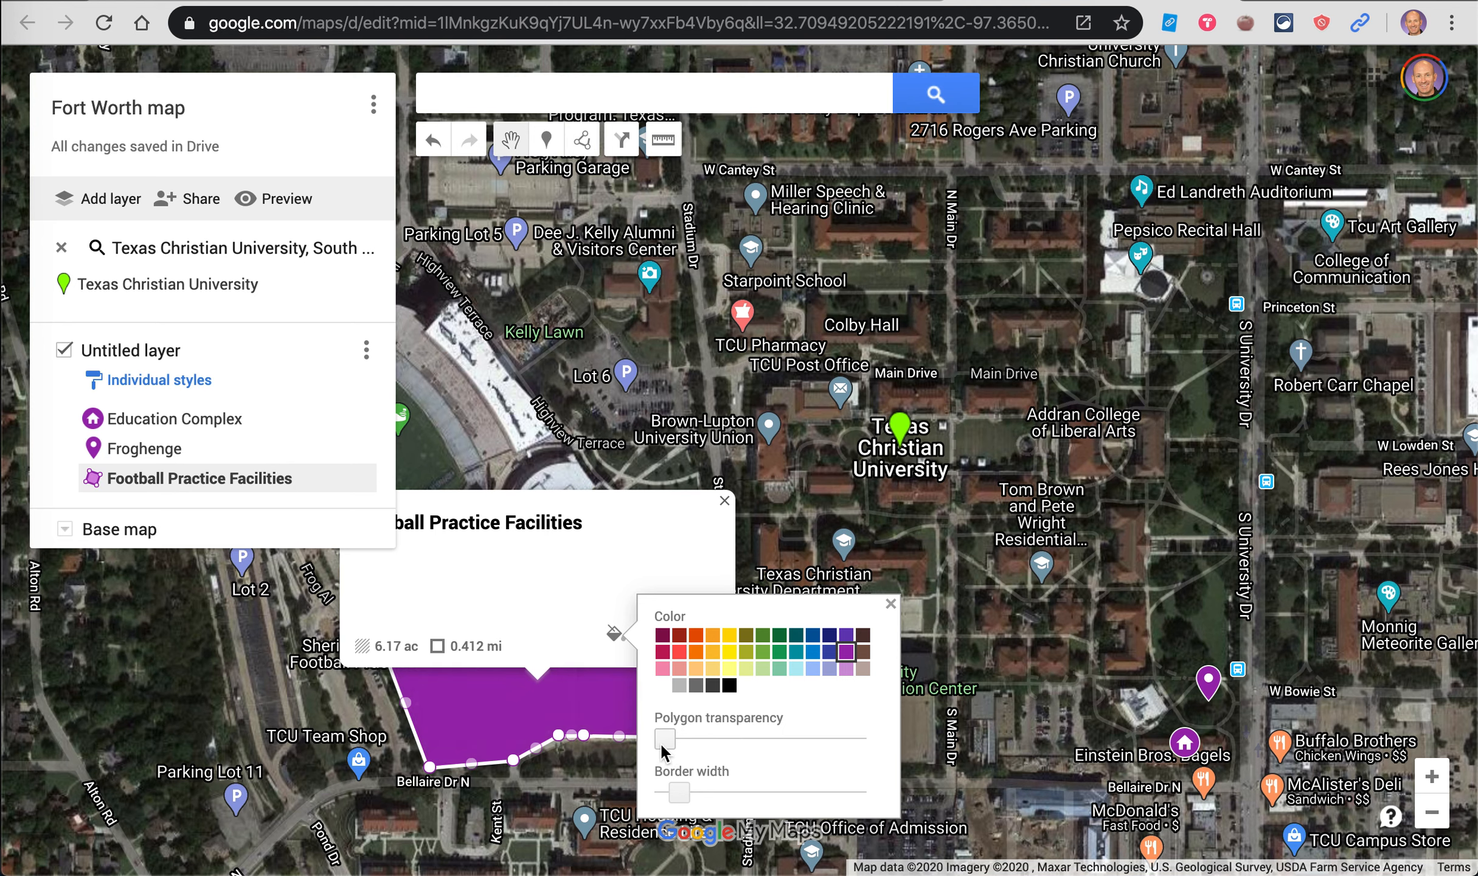
pyautogui.moveTo(682, 792); pyautogui.dragTo(707, 793)
pyautogui.moveTo(670, 741); pyautogui.dragTo(673, 741)
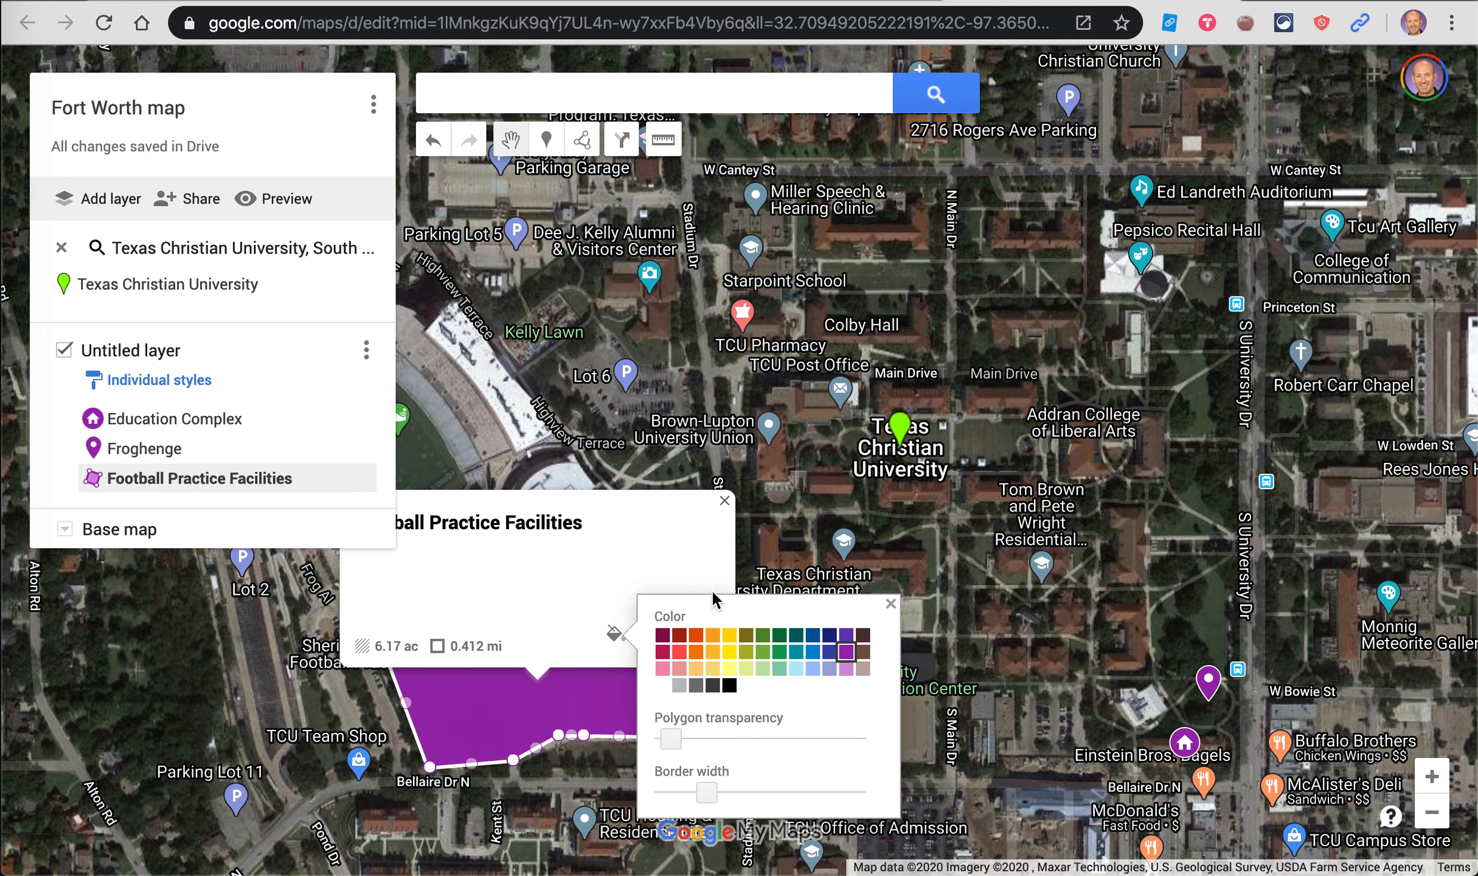
pyautogui.click(890, 605)
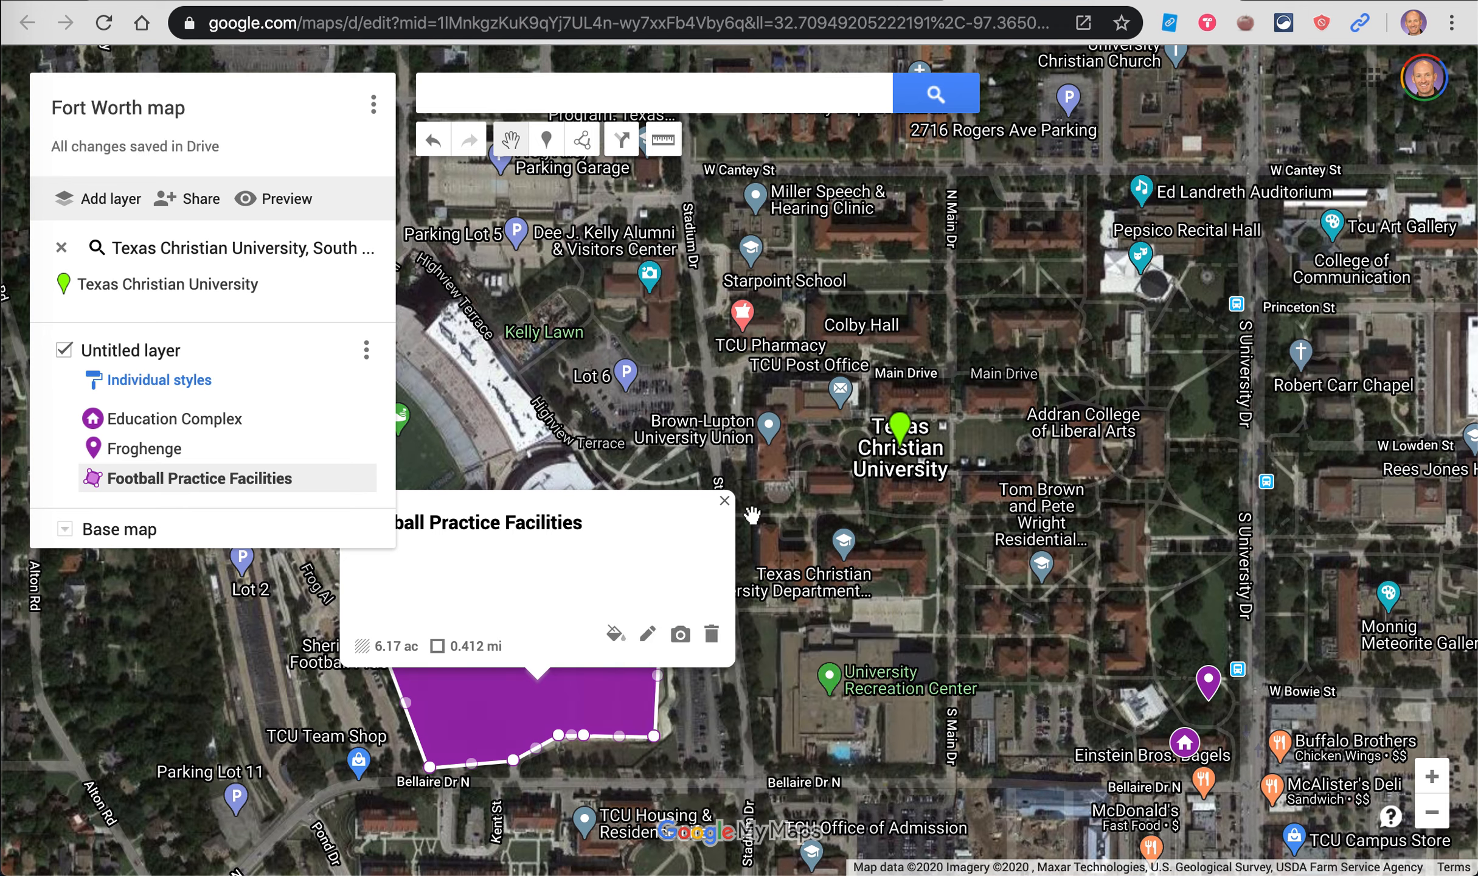
pyautogui.click(726, 503)
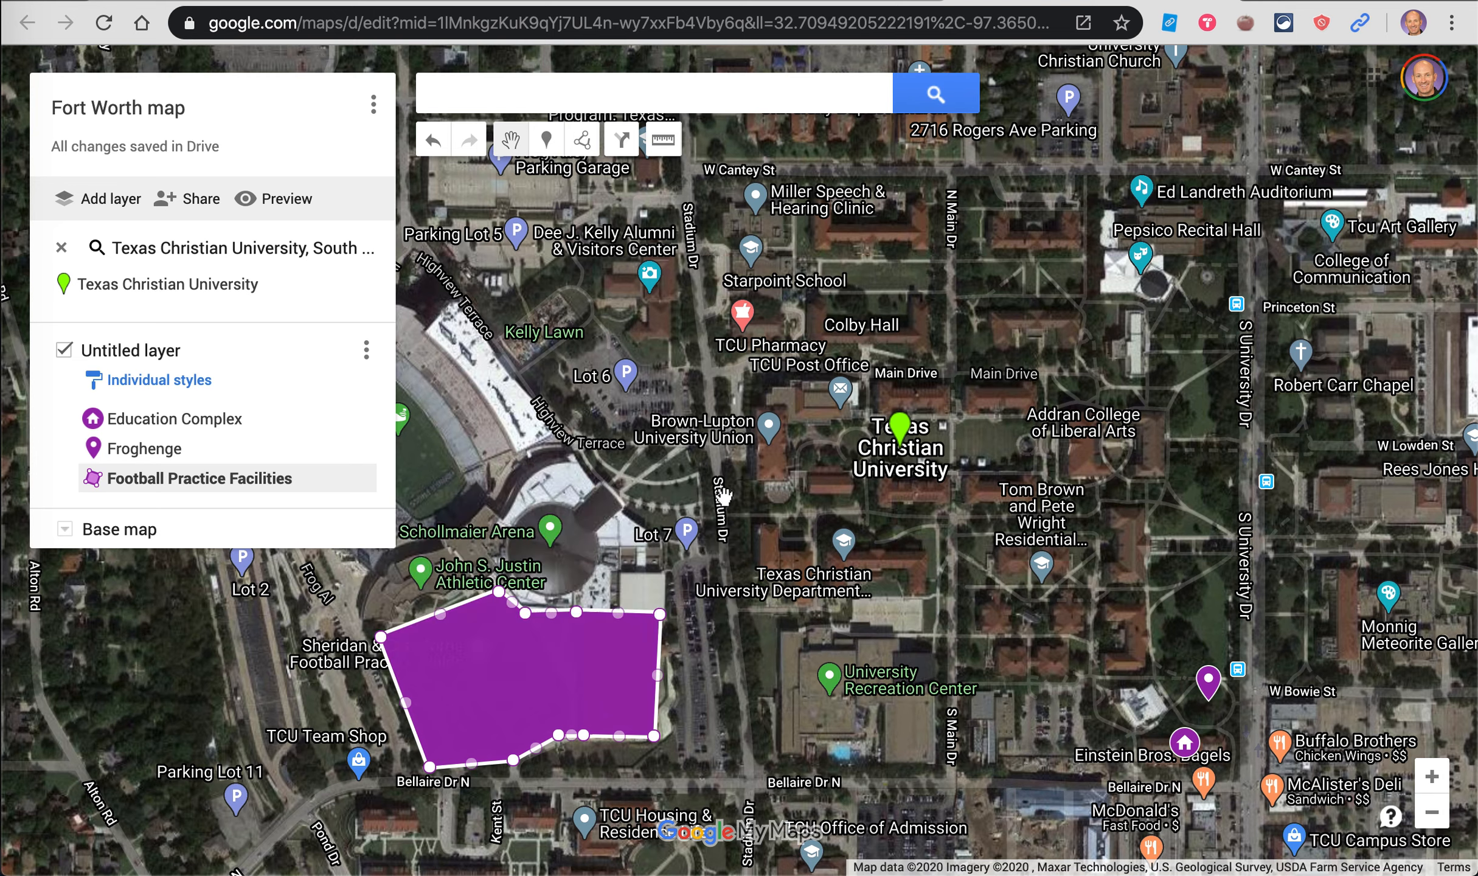
# Step: Readjust the polygon's fill transparency, then close its details and deselect it
pyautogui.click(557, 676)
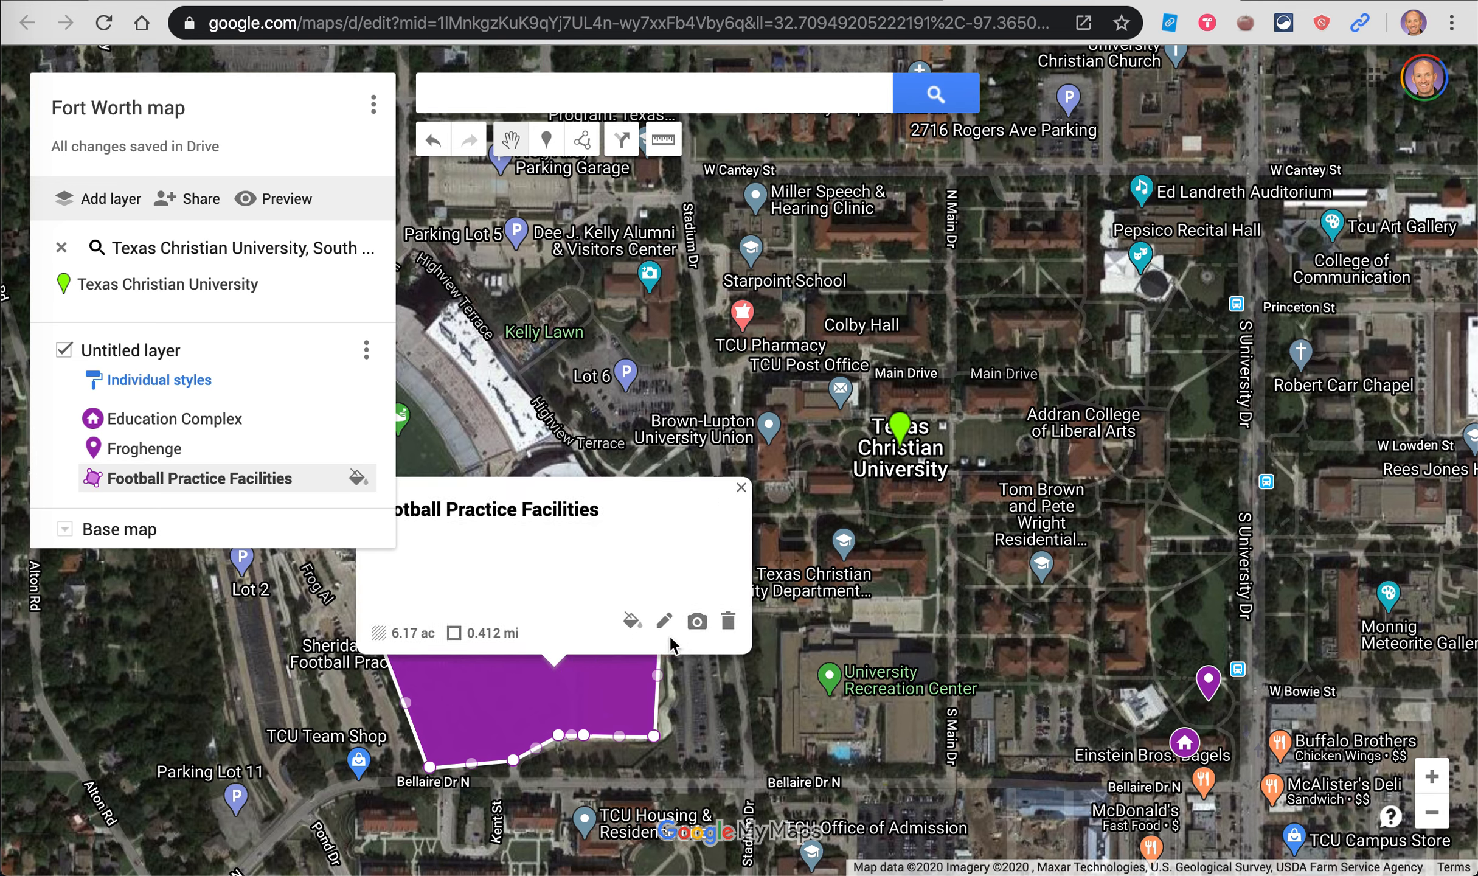
pyautogui.click(632, 620)
pyautogui.moveTo(688, 727); pyautogui.dragTo(682, 721)
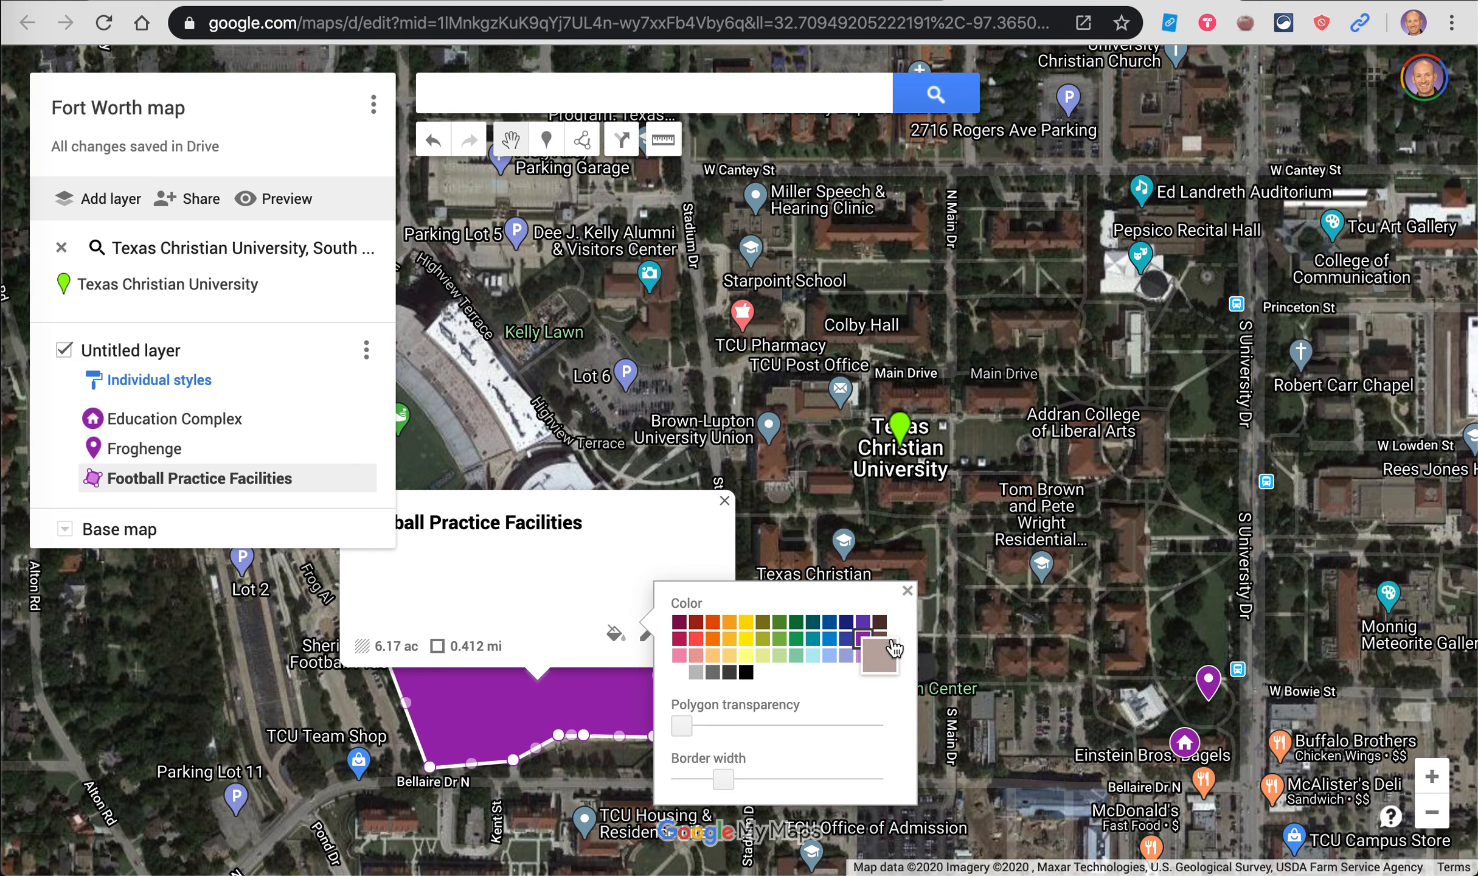
pyautogui.click(908, 590)
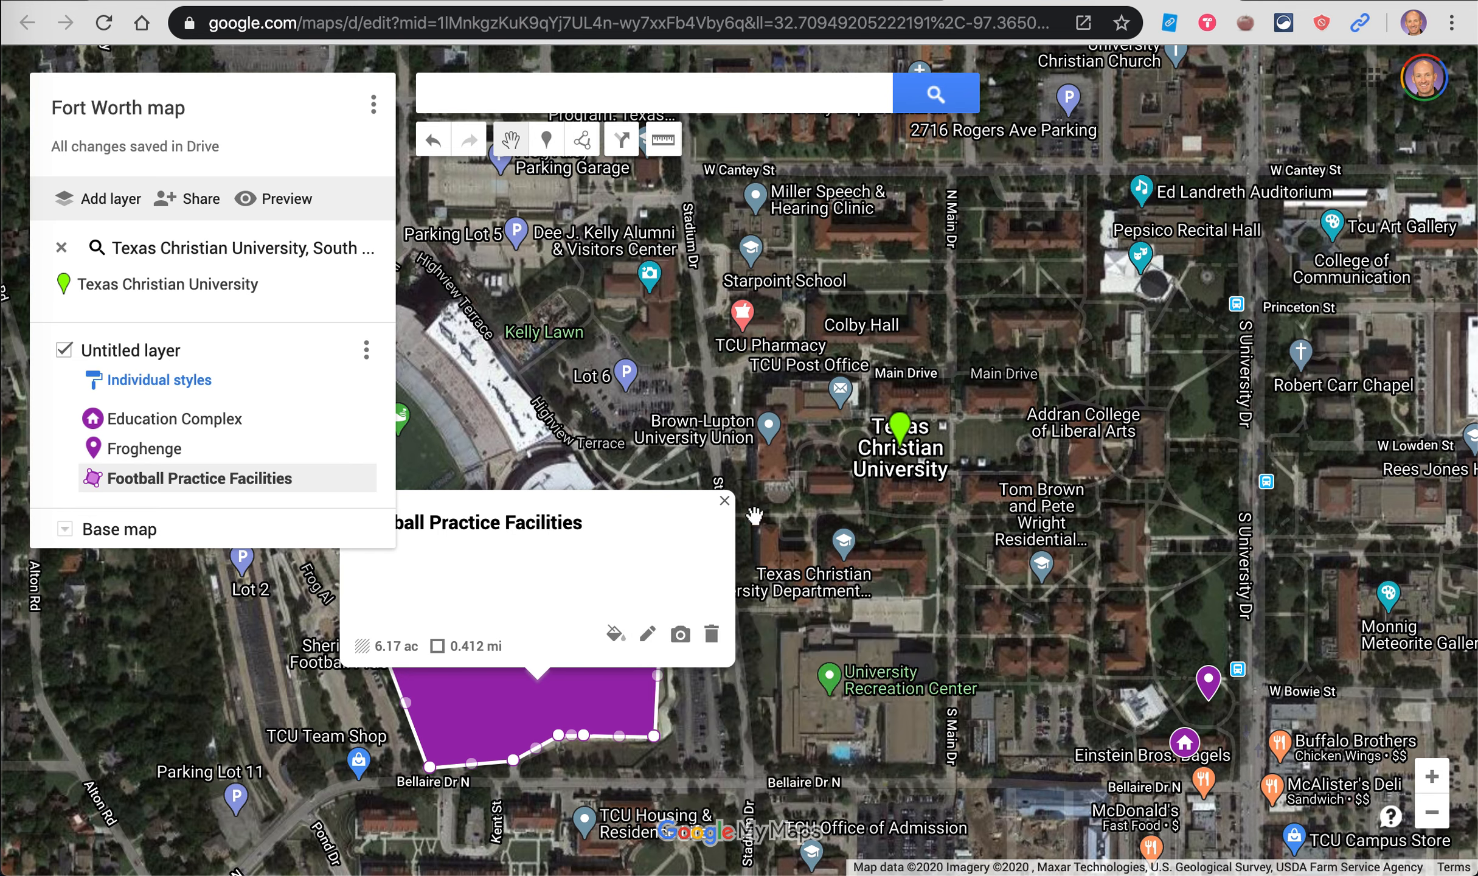
pyautogui.click(724, 500)
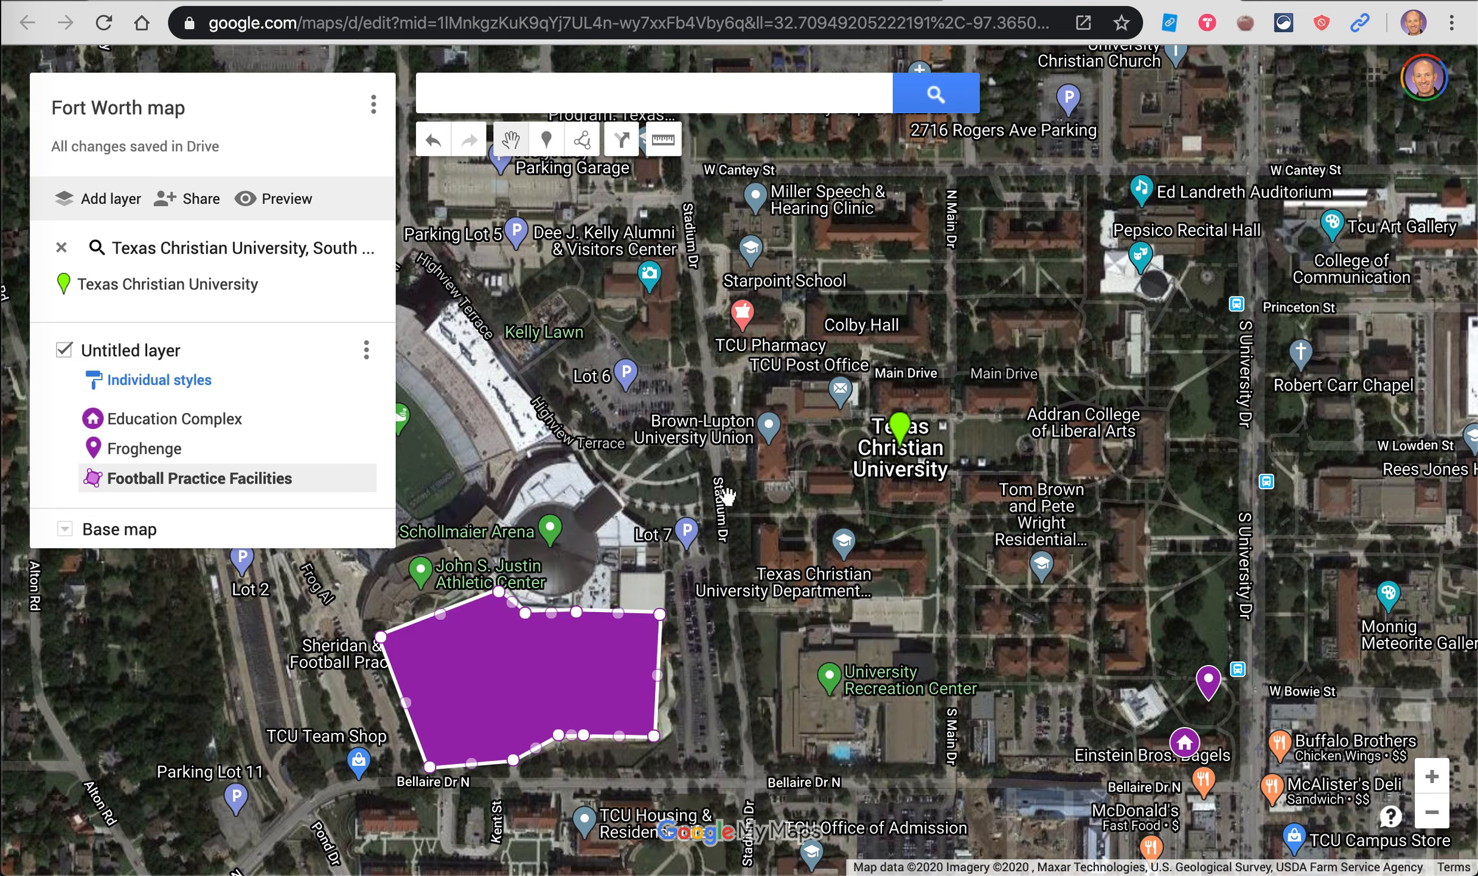
pyautogui.click(715, 639)
pyautogui.scroll(-2, 715, 639)
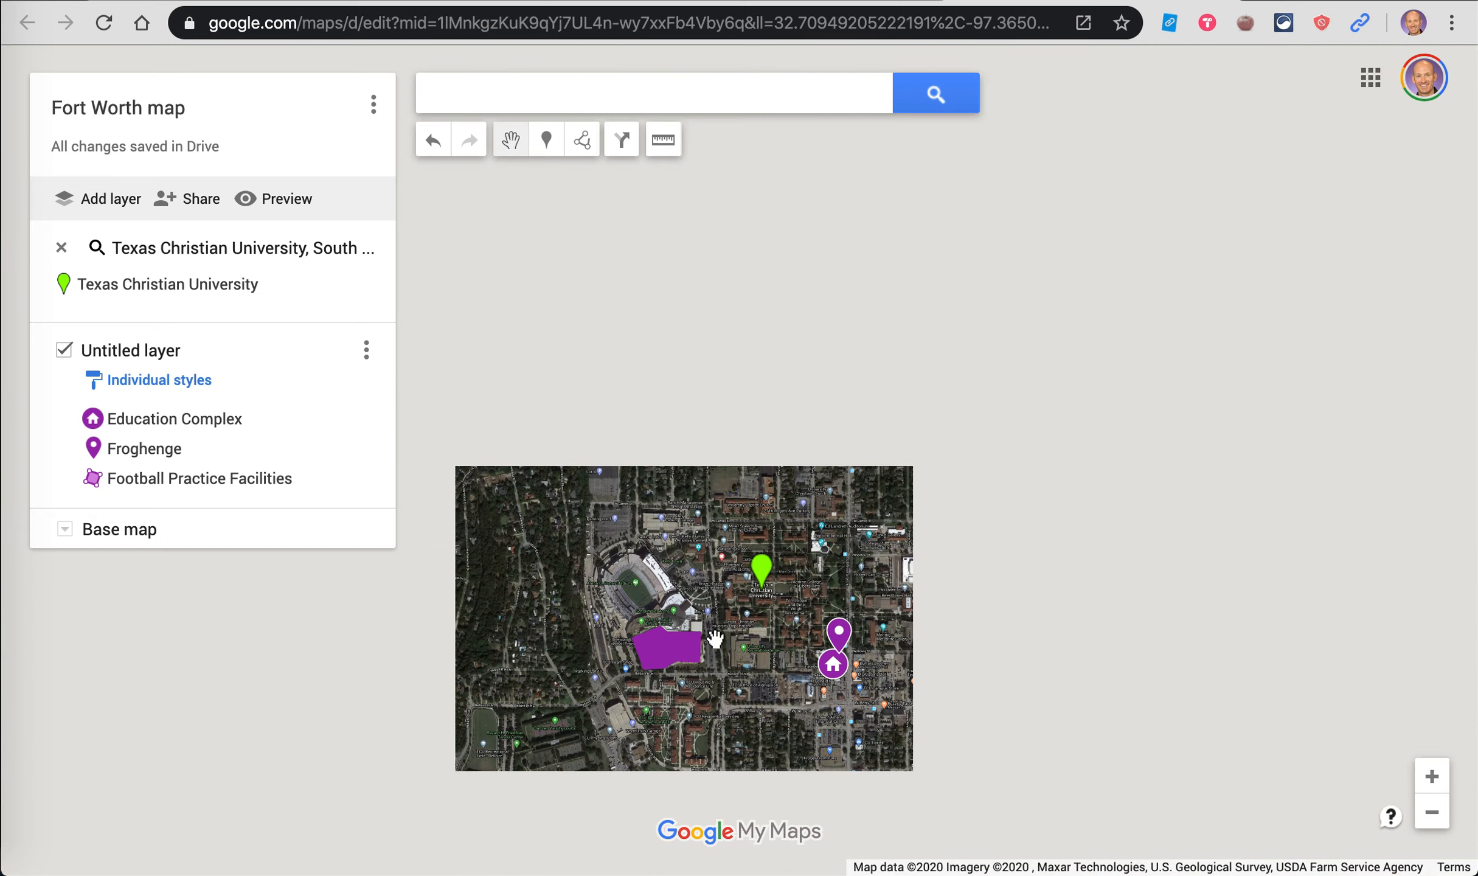
pyautogui.scroll(3, 714, 639)
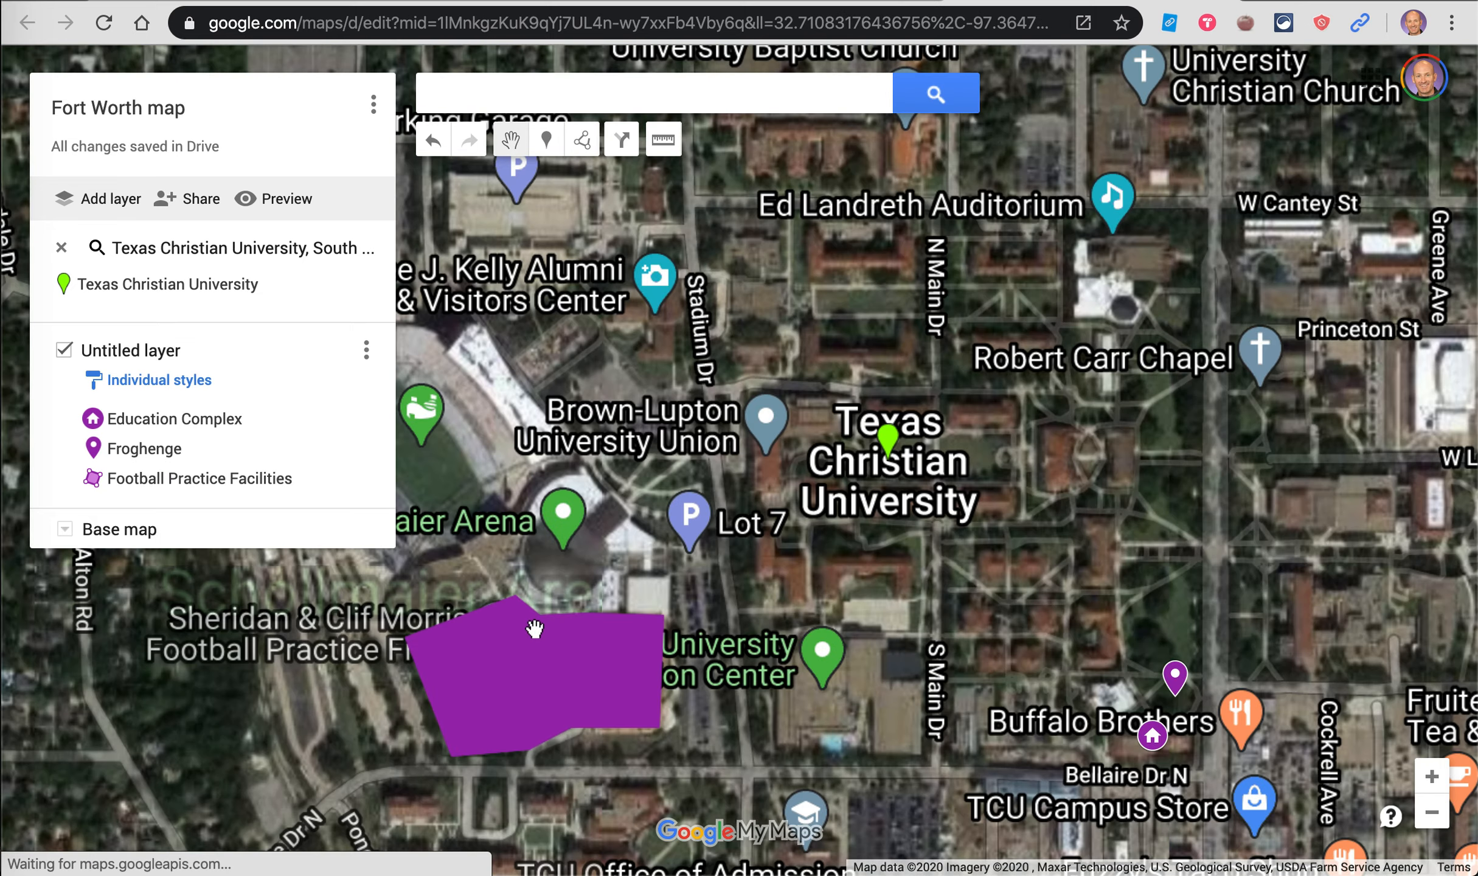
pyautogui.click(550, 666)
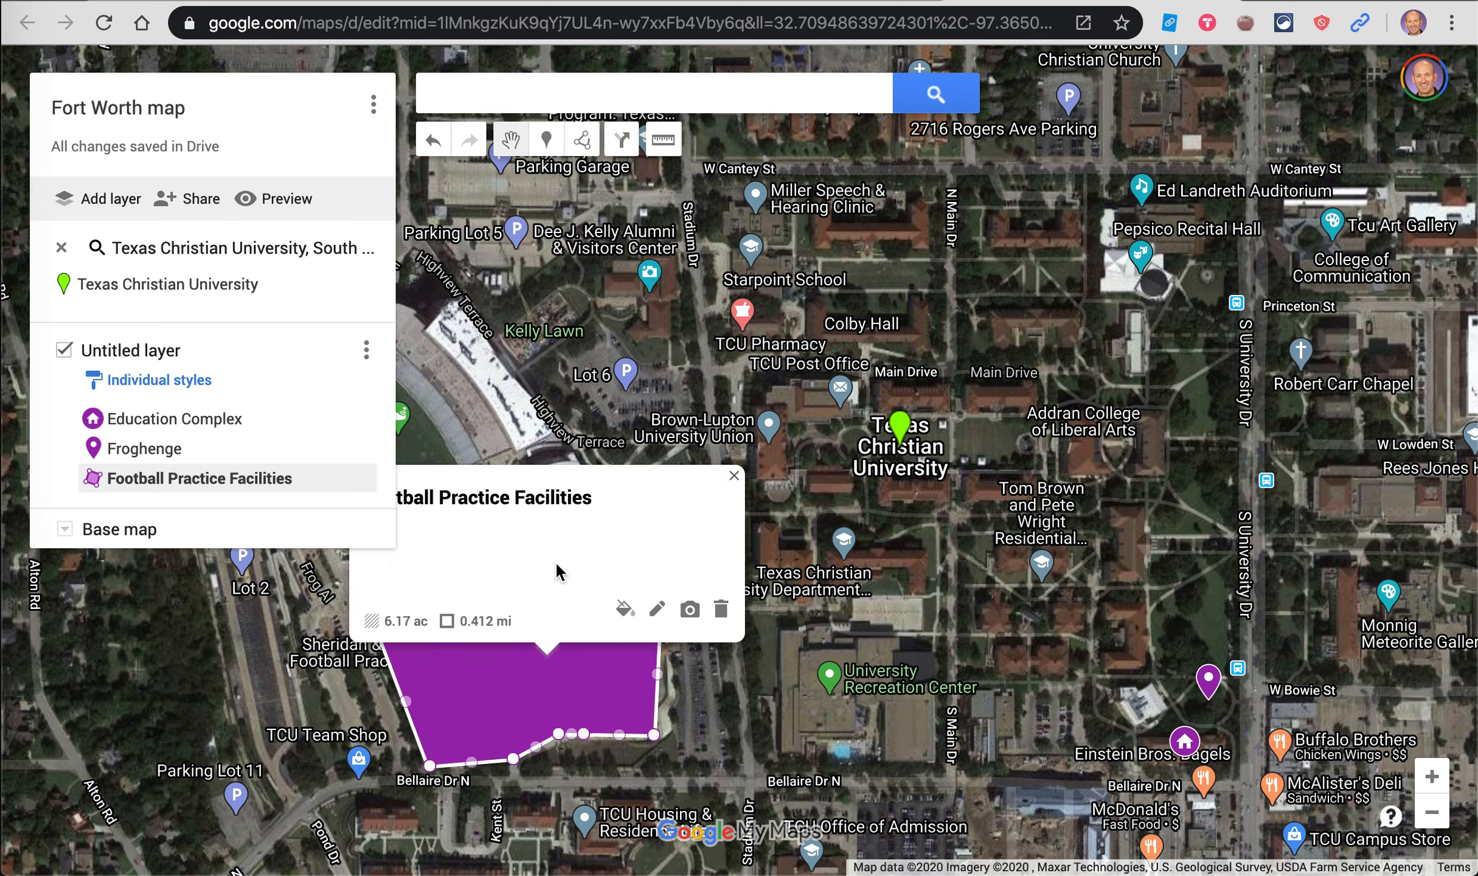
pyautogui.click(736, 475)
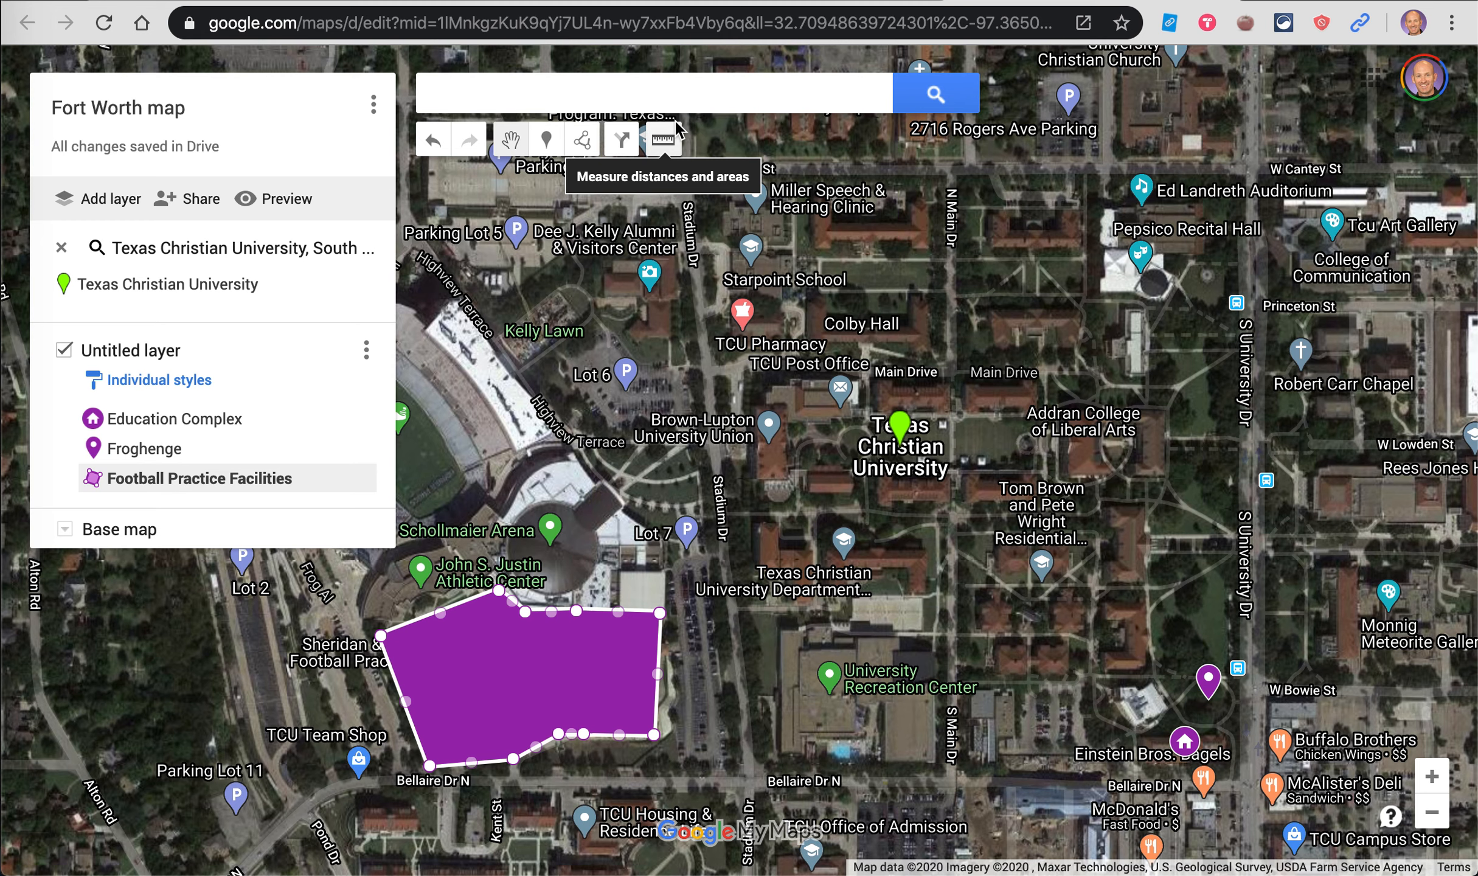
# Step: Add an empty driving-directions layer and preview the map as viewers see it
pyautogui.click(618, 138)
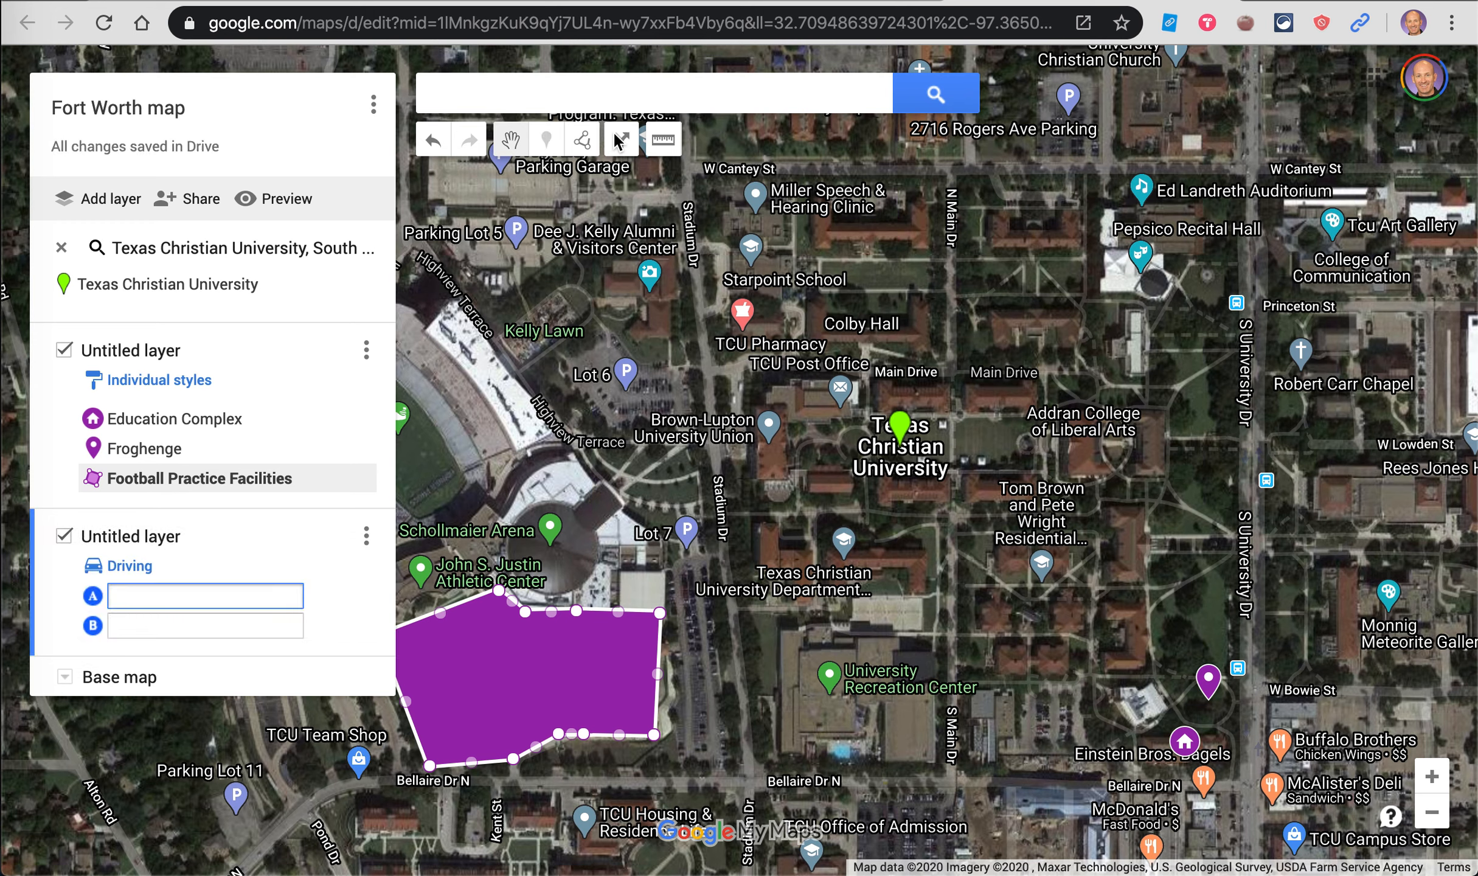
pyautogui.click(127, 565)
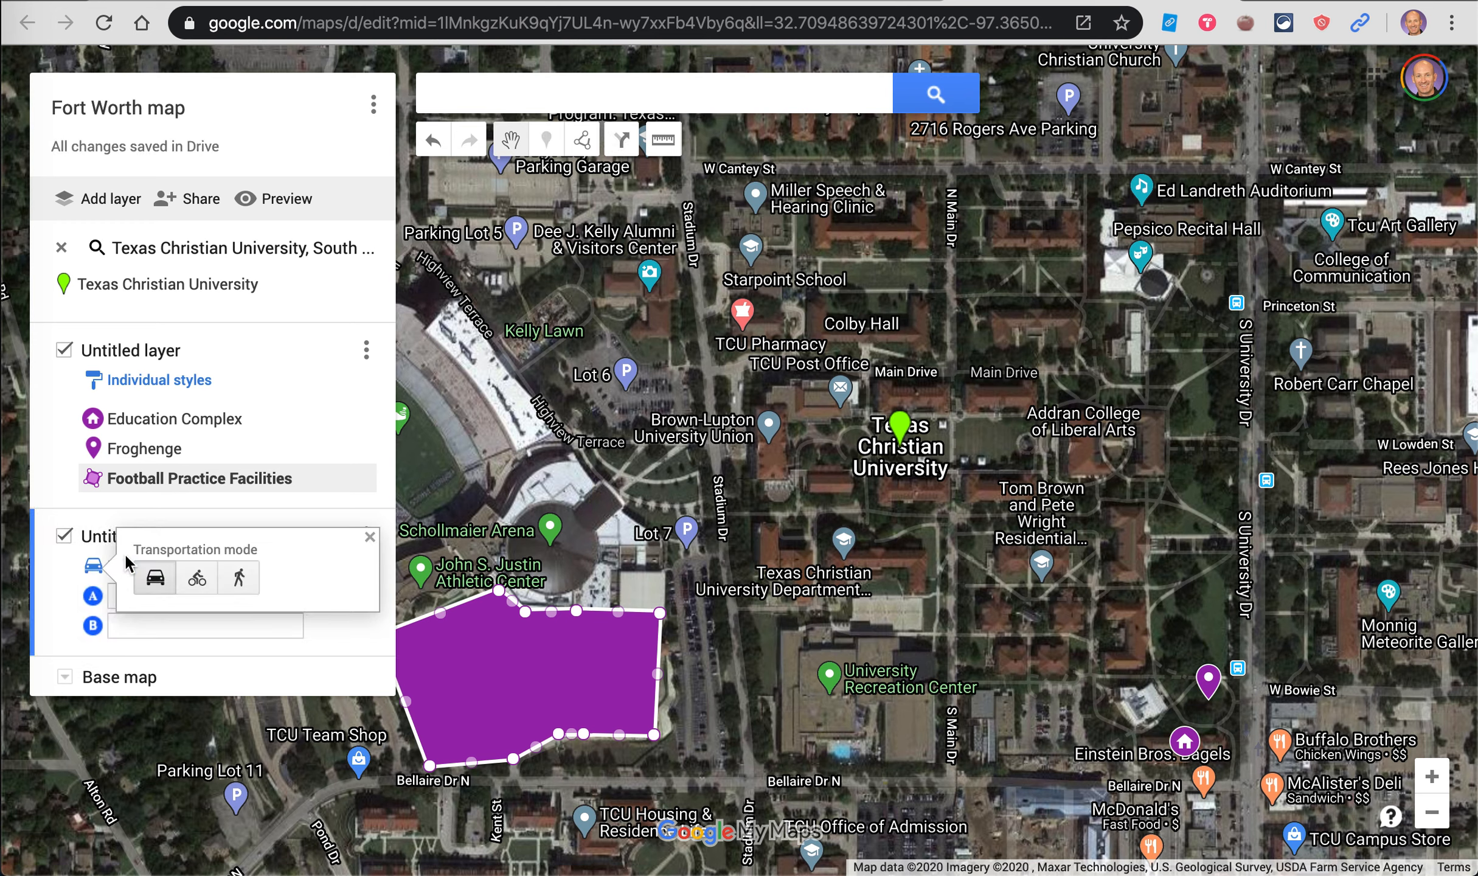
pyautogui.click(370, 538)
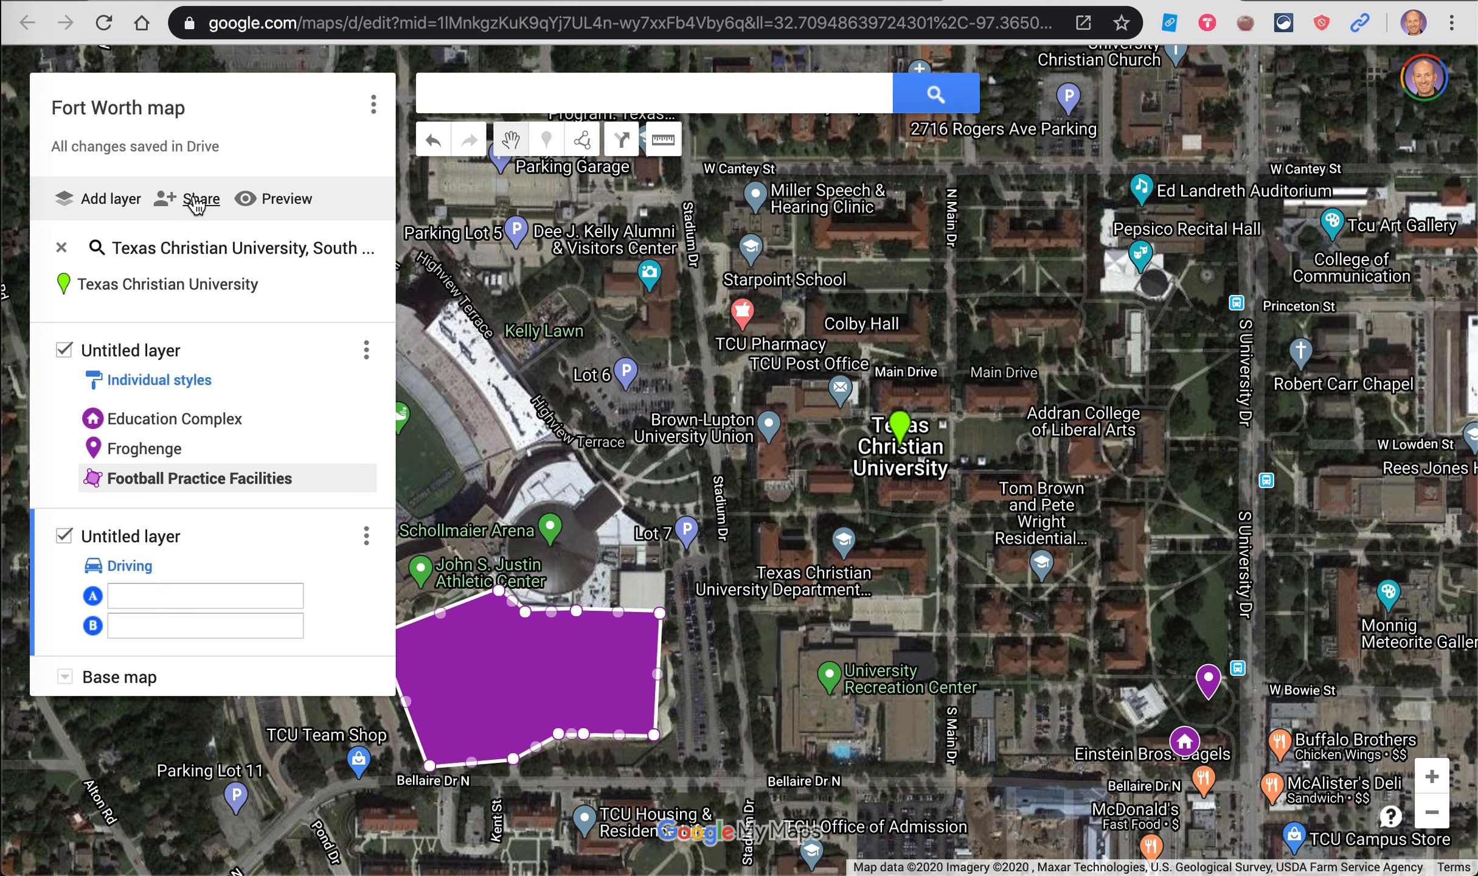
pyautogui.click(275, 199)
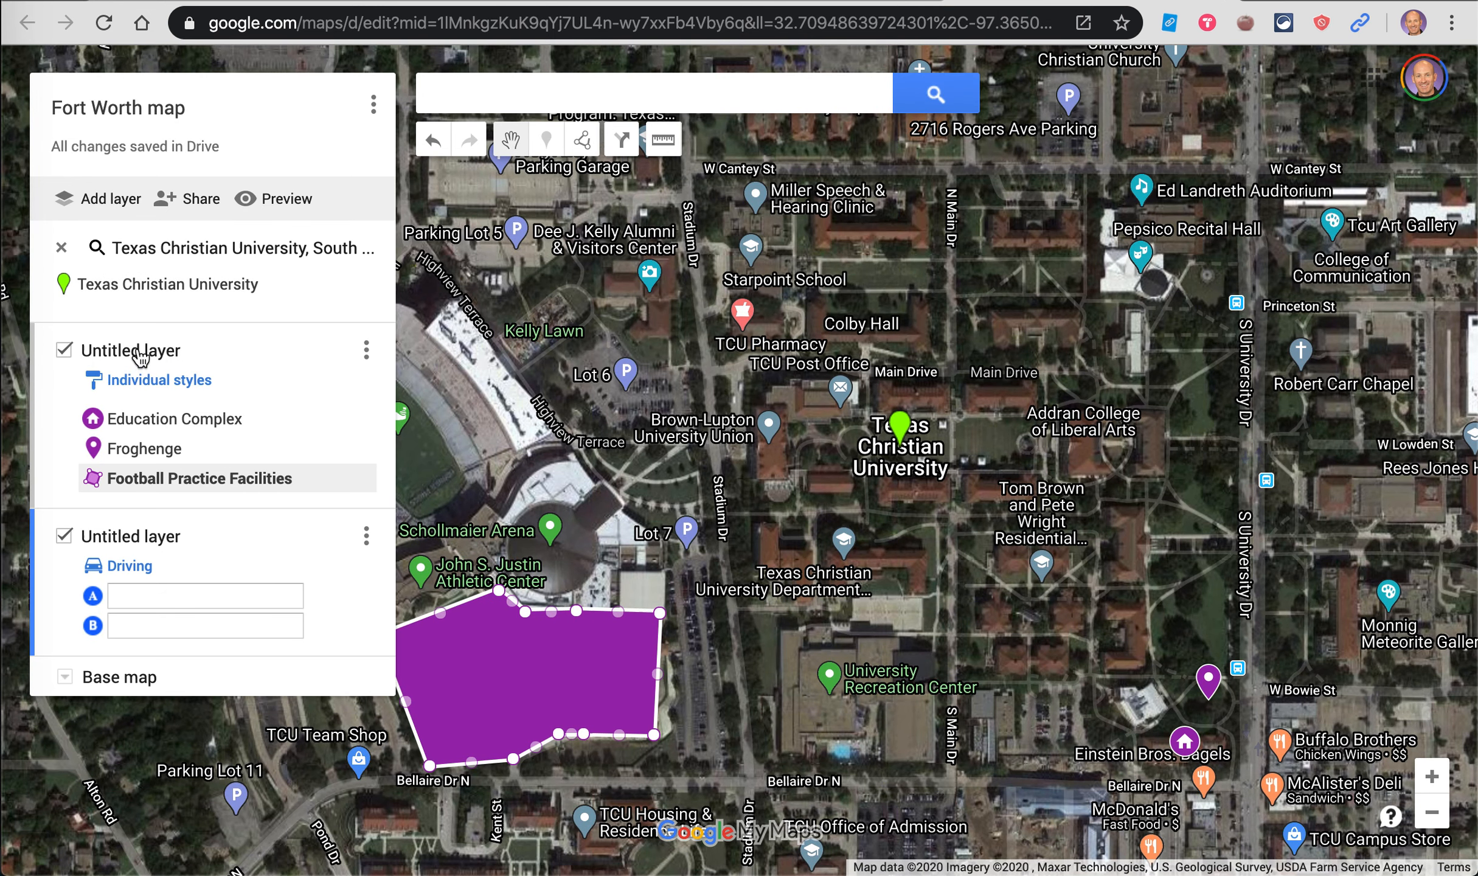
pyautogui.click(366, 535)
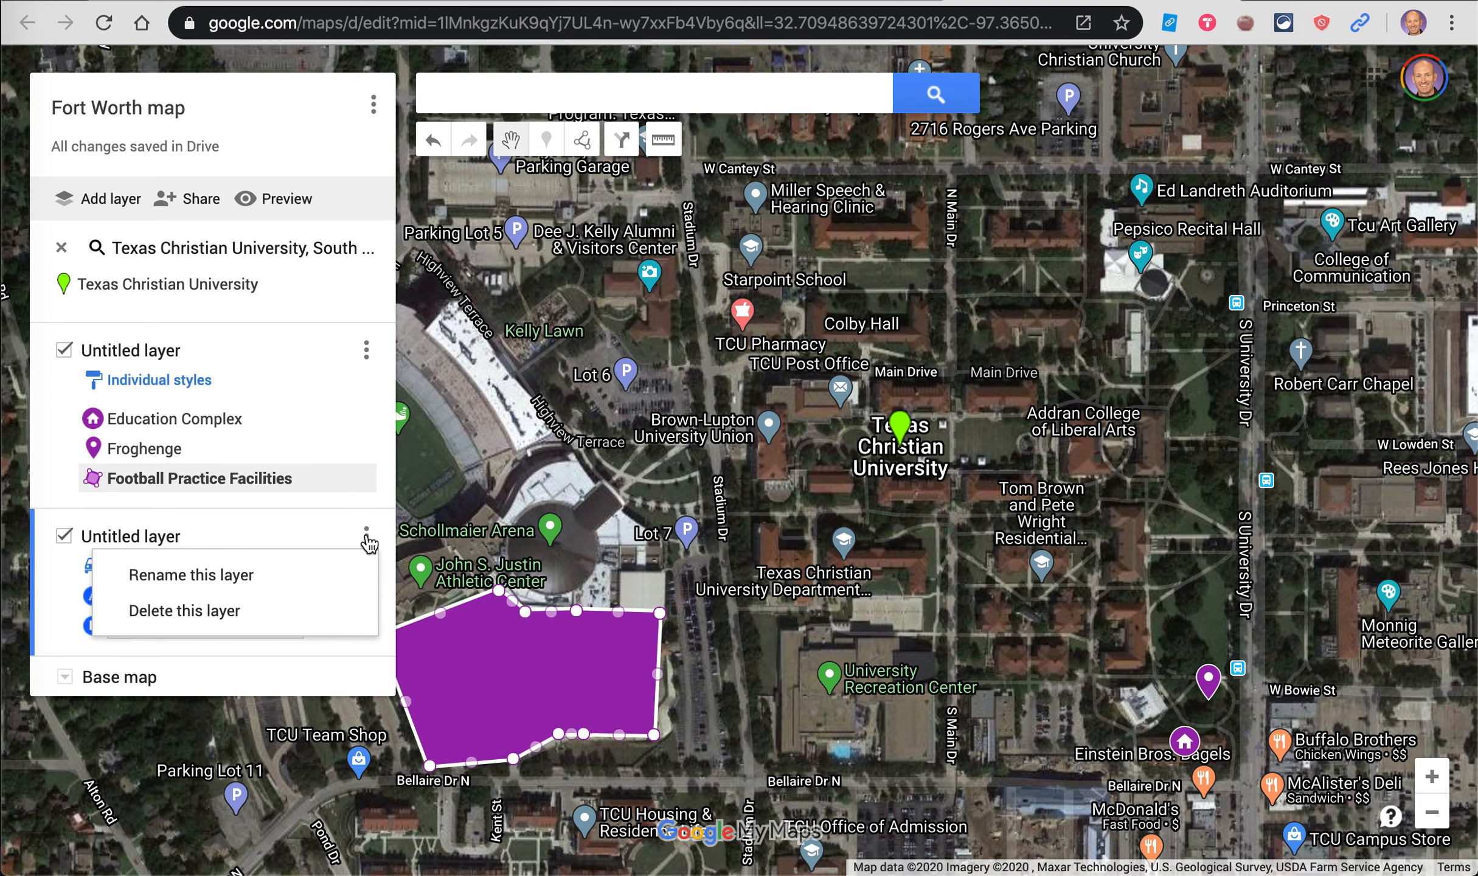
# Step: Delete the directions layer and rename the Untitled layer to 'TCU'
pyautogui.click(270, 610)
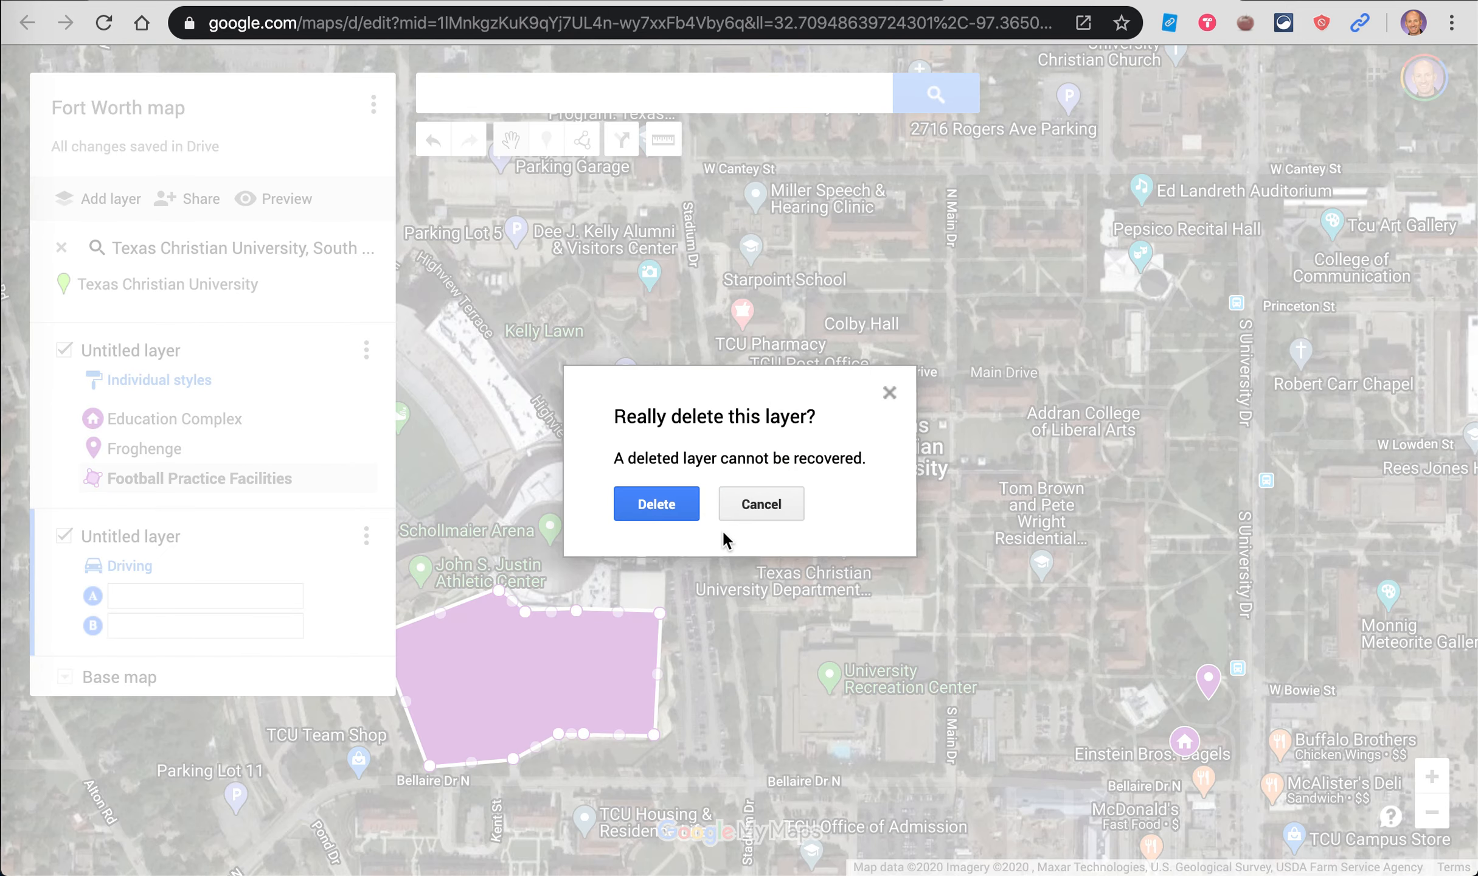
pyautogui.click(676, 506)
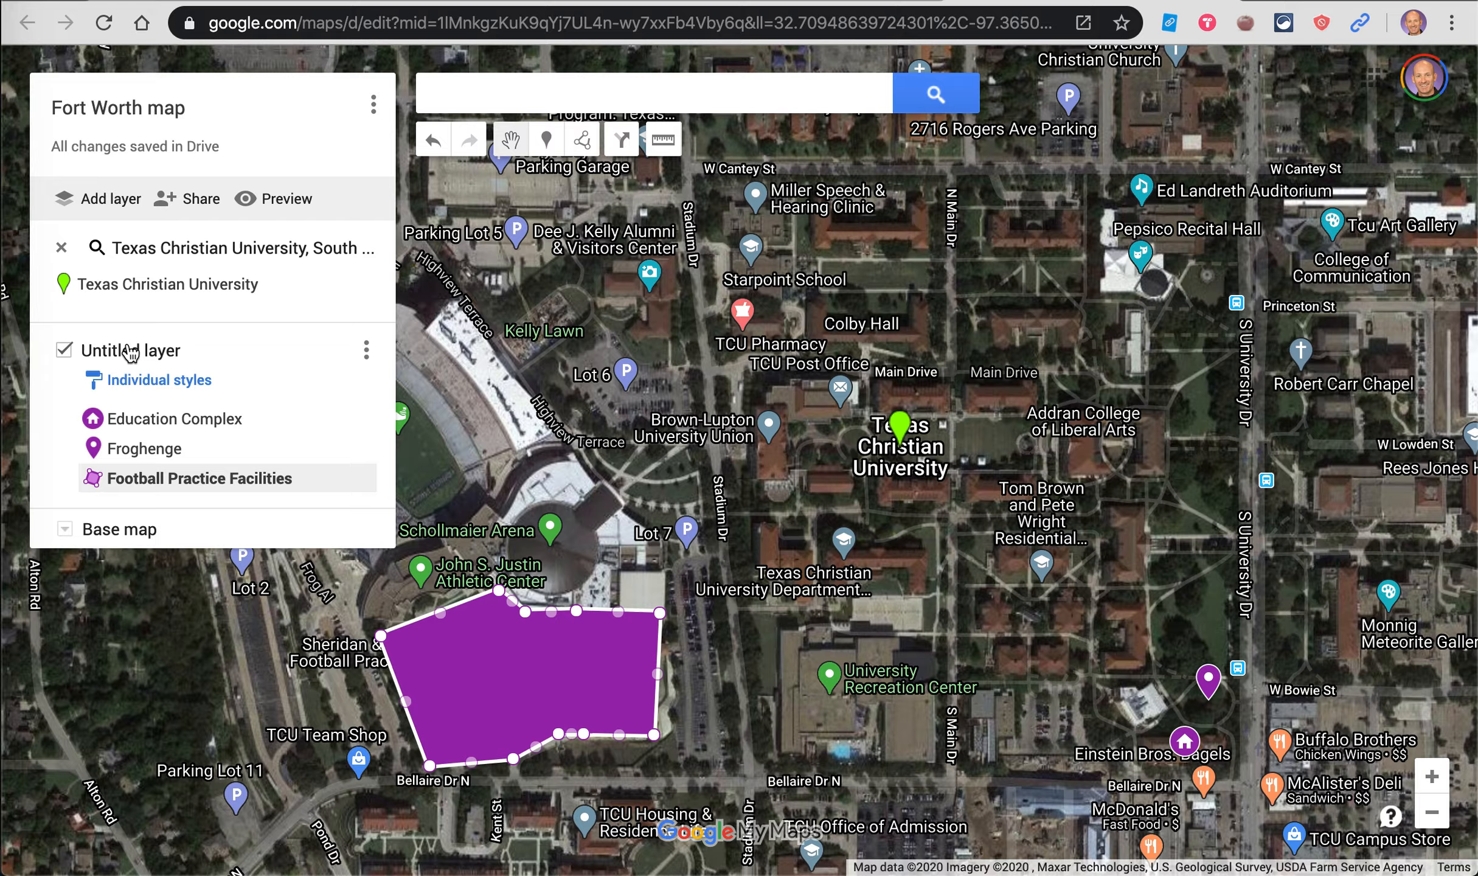
pyautogui.click(129, 351)
pyautogui.write('TCU')
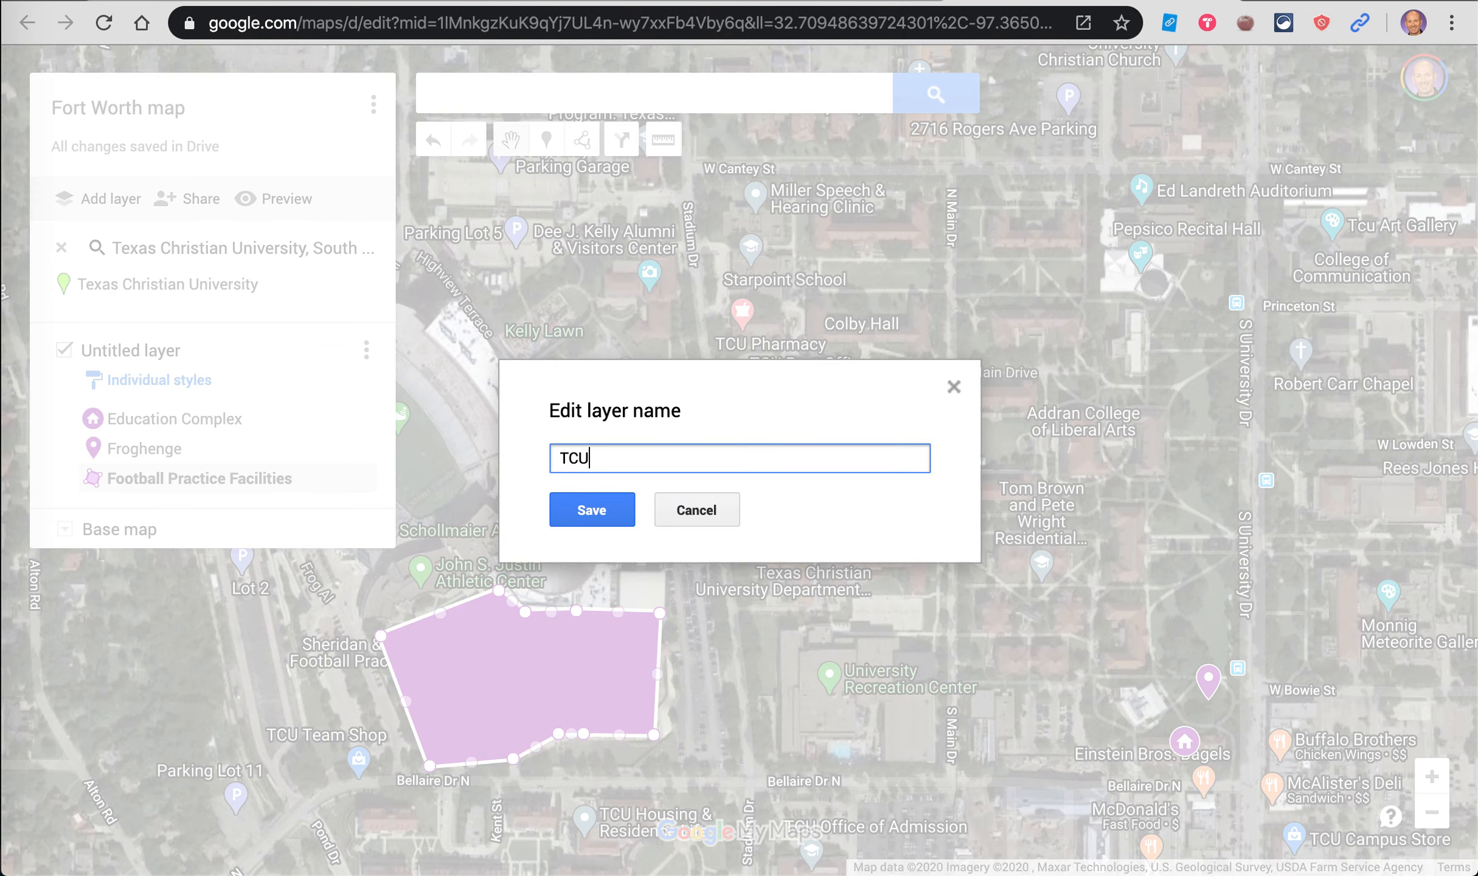
pyautogui.click(593, 512)
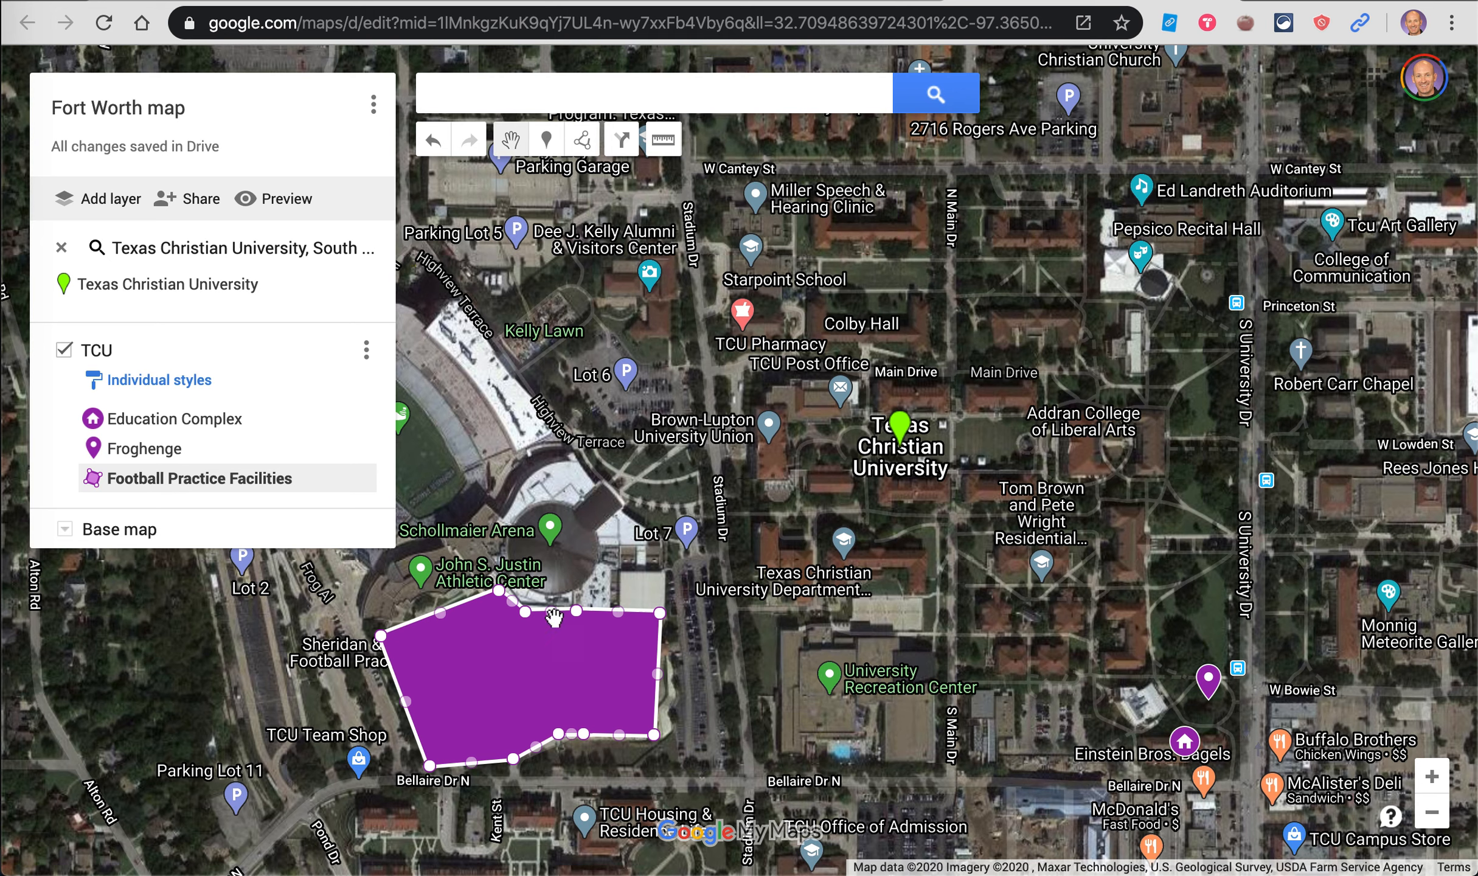
# Step: Switch the Football Practice Facilities fill to the light purple swatch, then close and deselect it
pyautogui.click(577, 691)
pyautogui.click(651, 634)
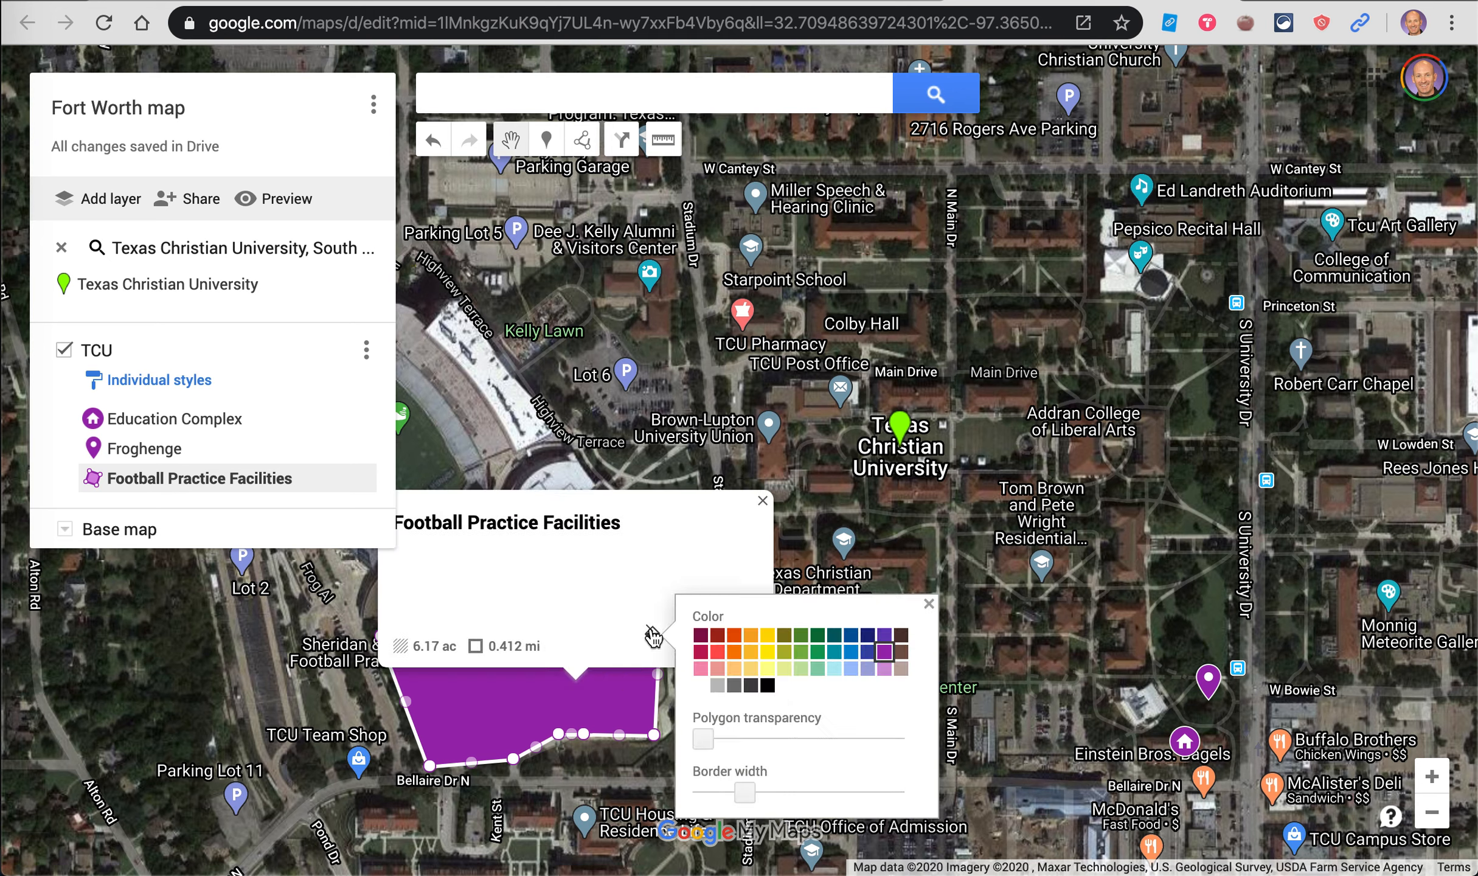
pyautogui.click(885, 670)
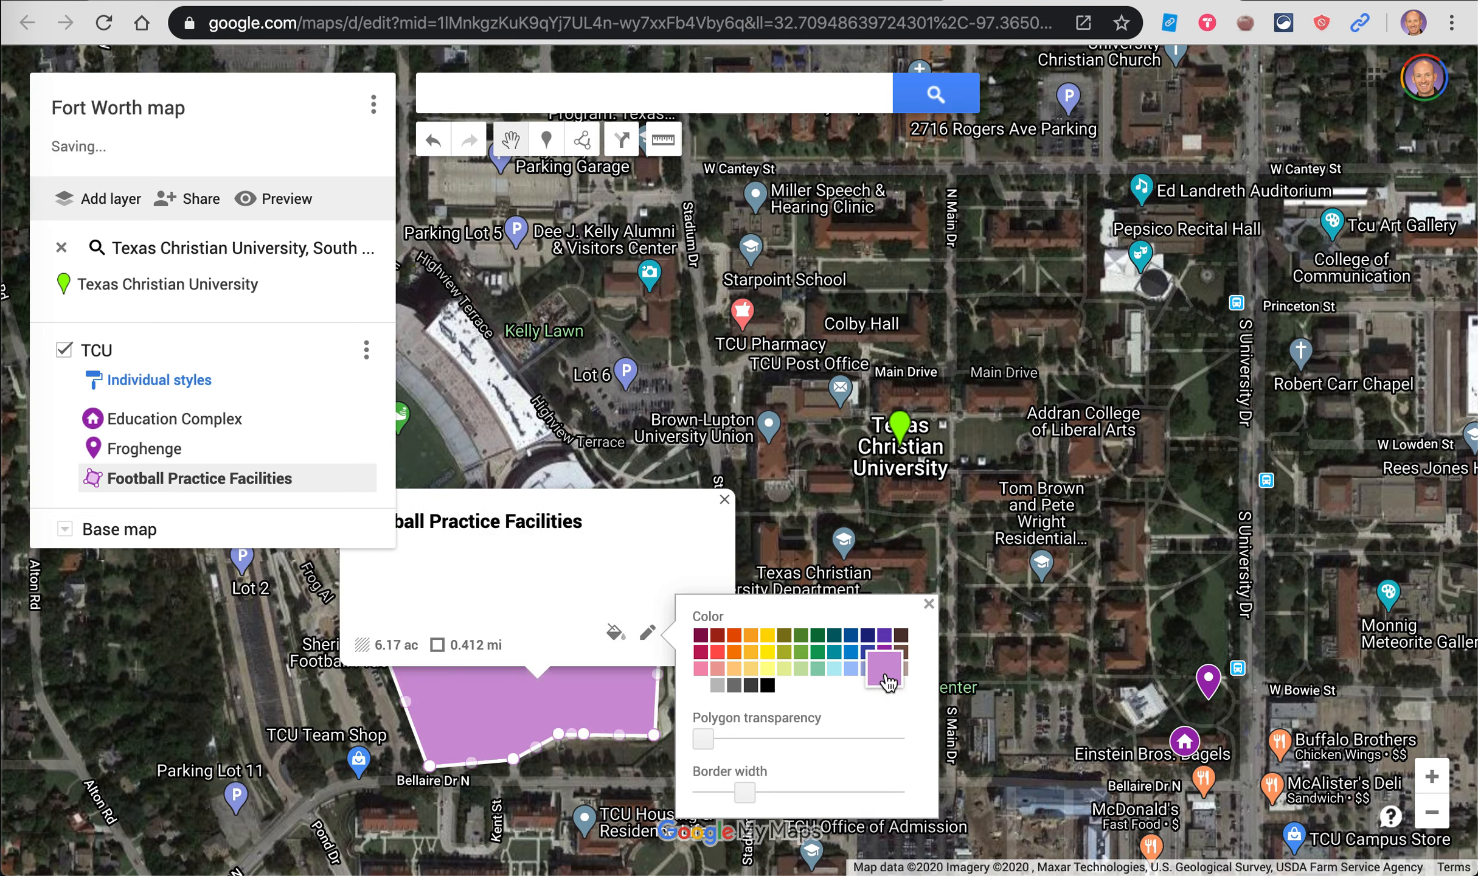
pyautogui.click(694, 740)
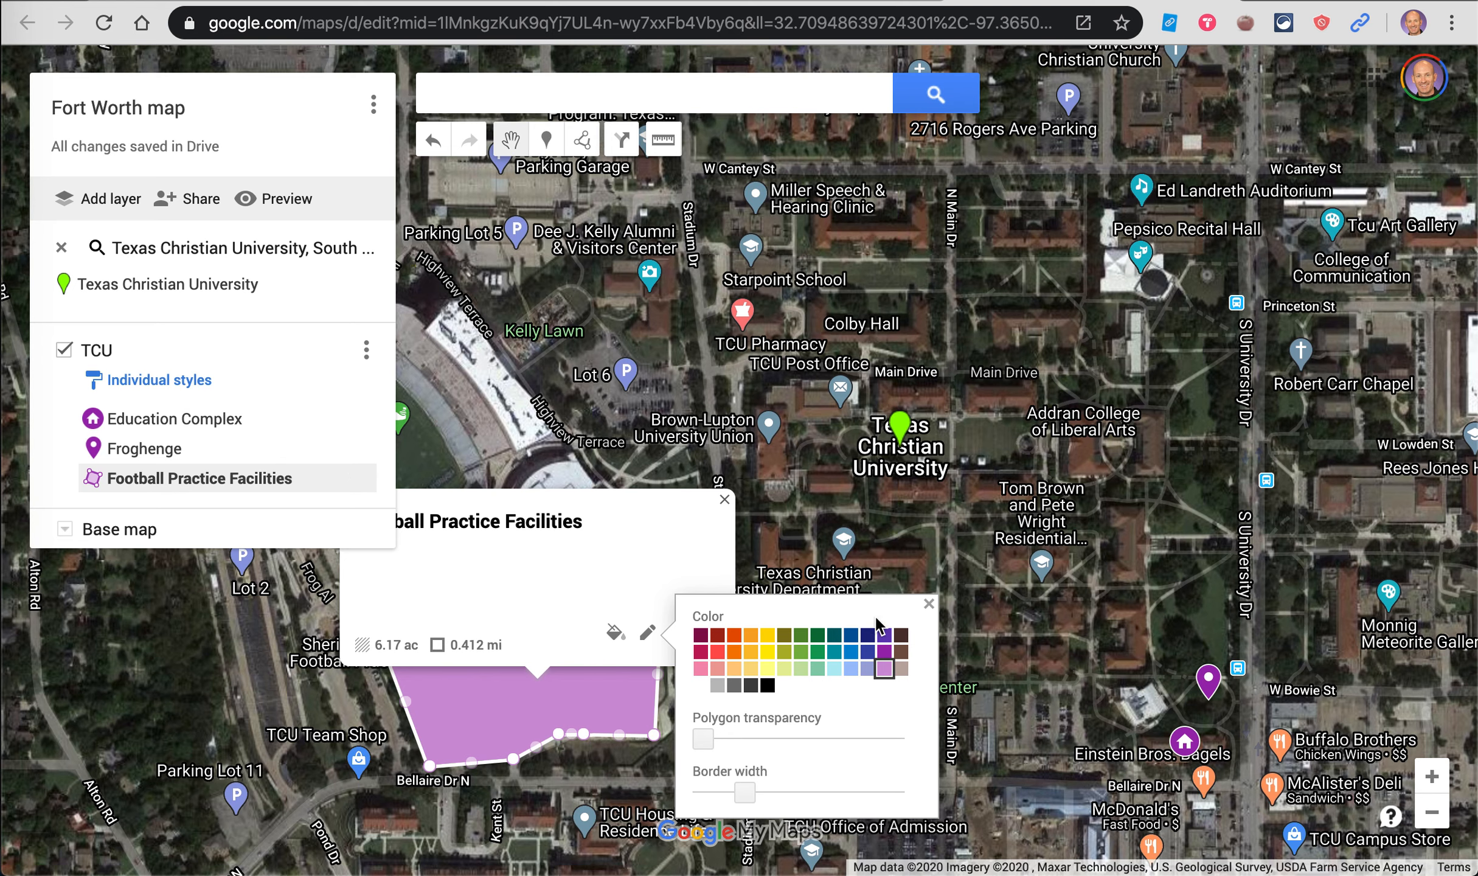
pyautogui.click(929, 604)
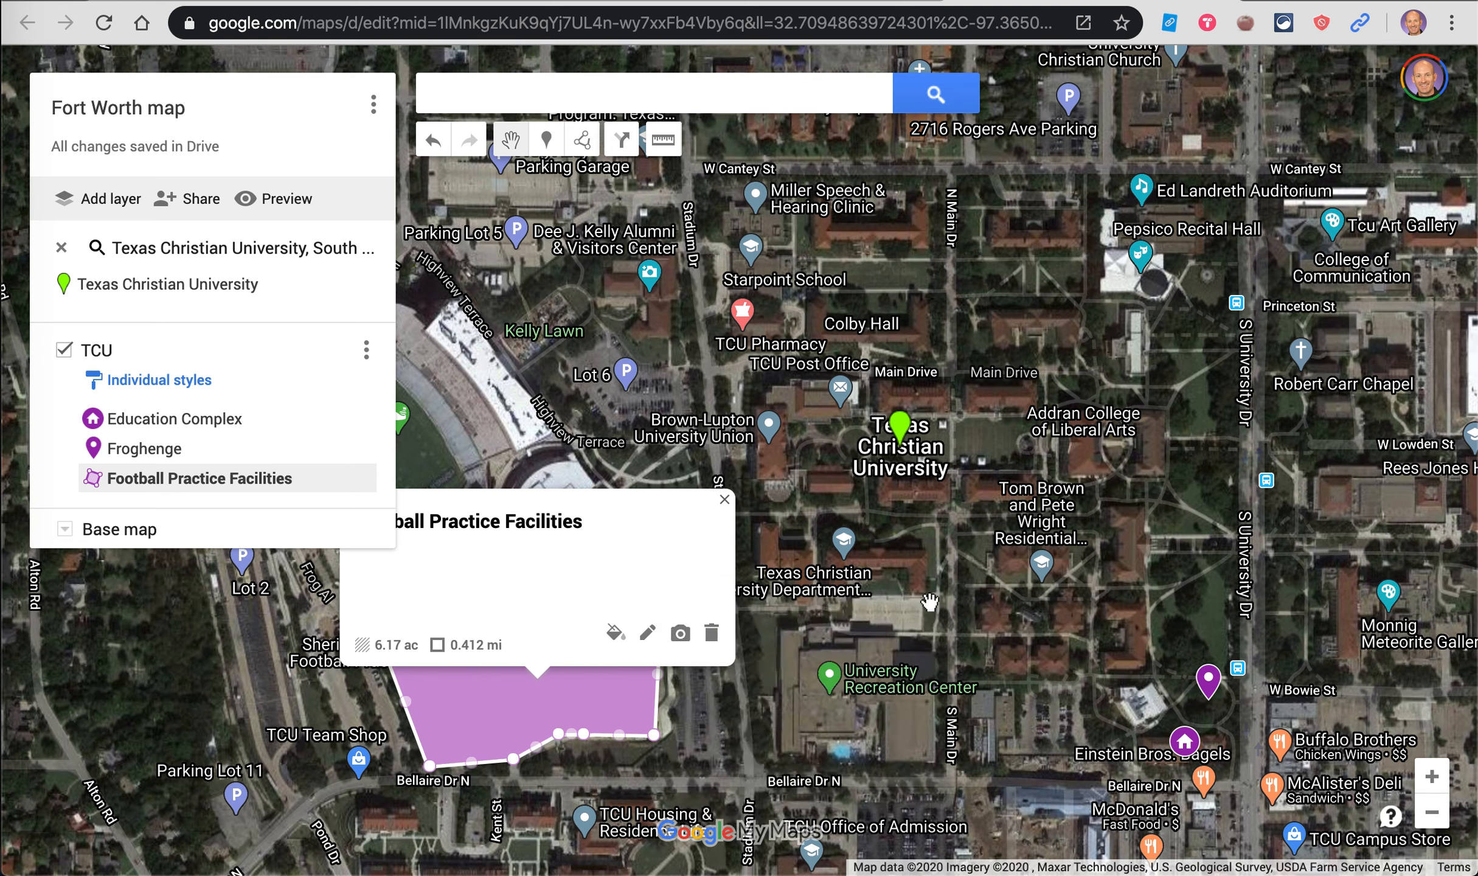
pyautogui.click(722, 501)
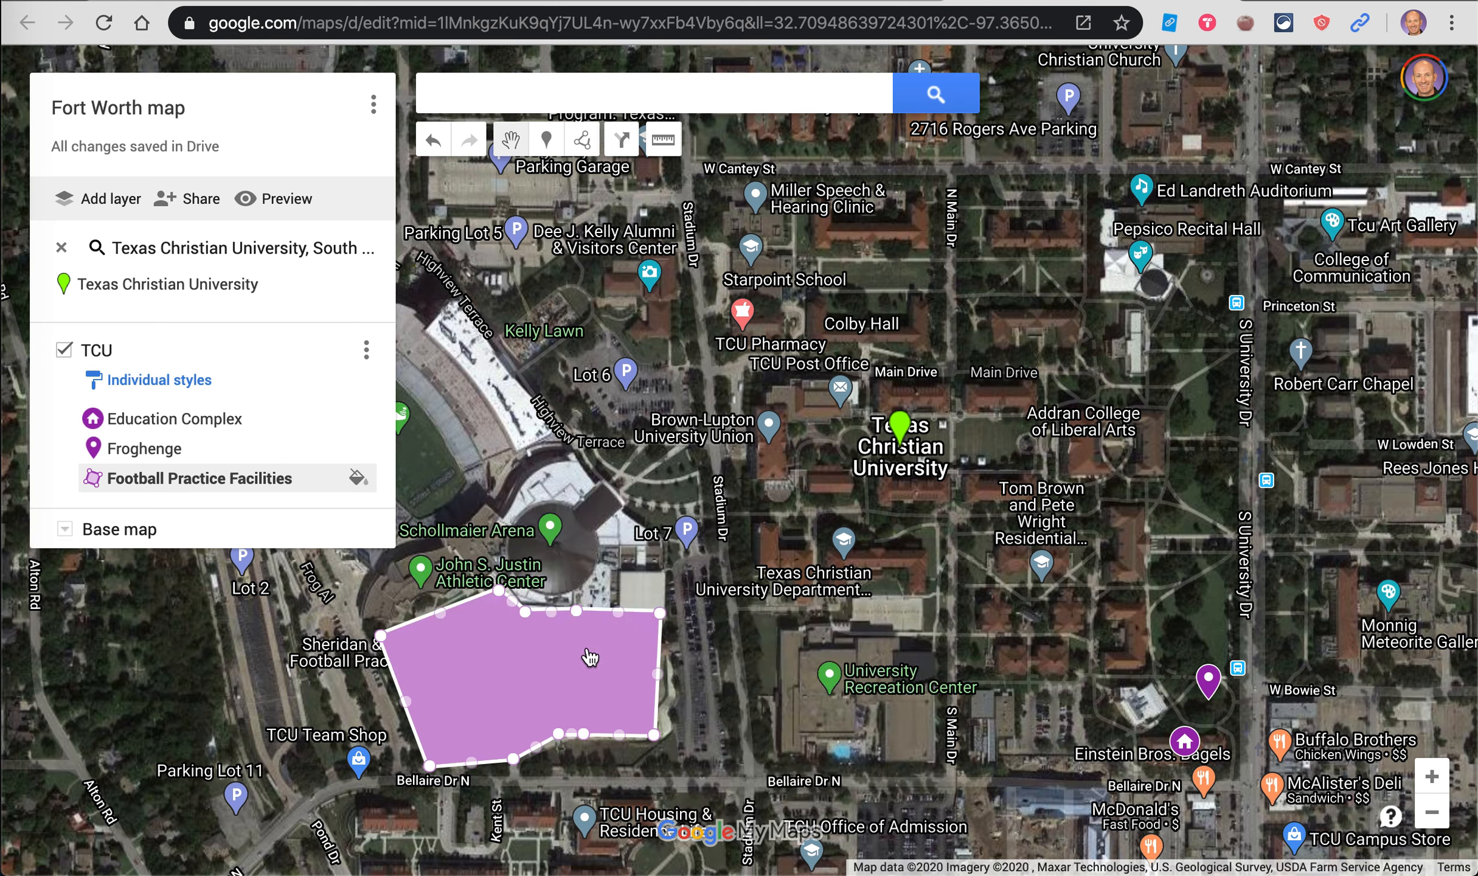
pyautogui.click(695, 670)
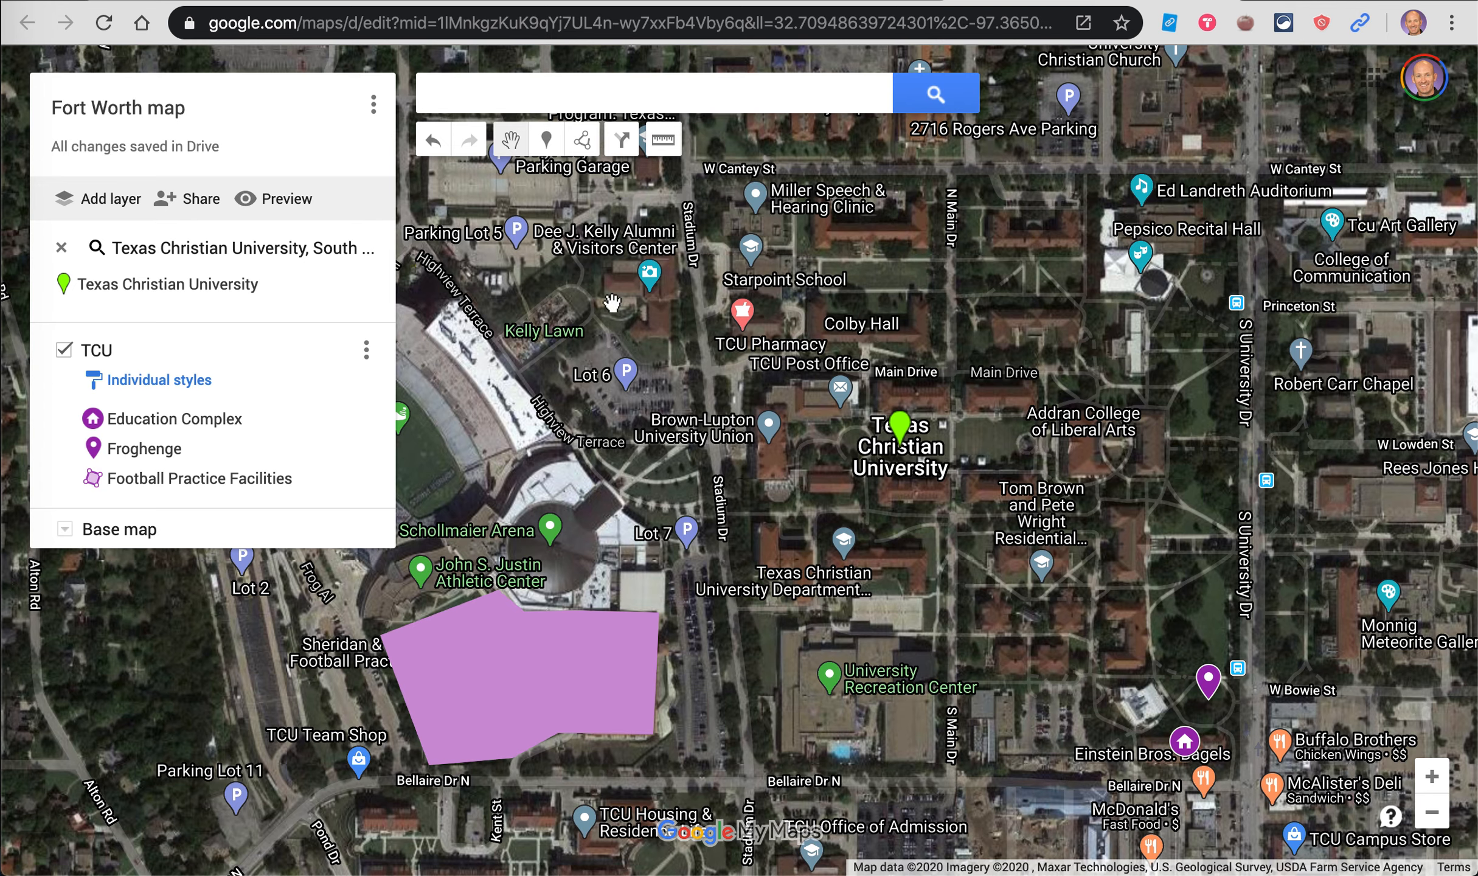
# Step: Set the map's link sharing to 'On - Anyone with the link' and save
pyautogui.click(199, 204)
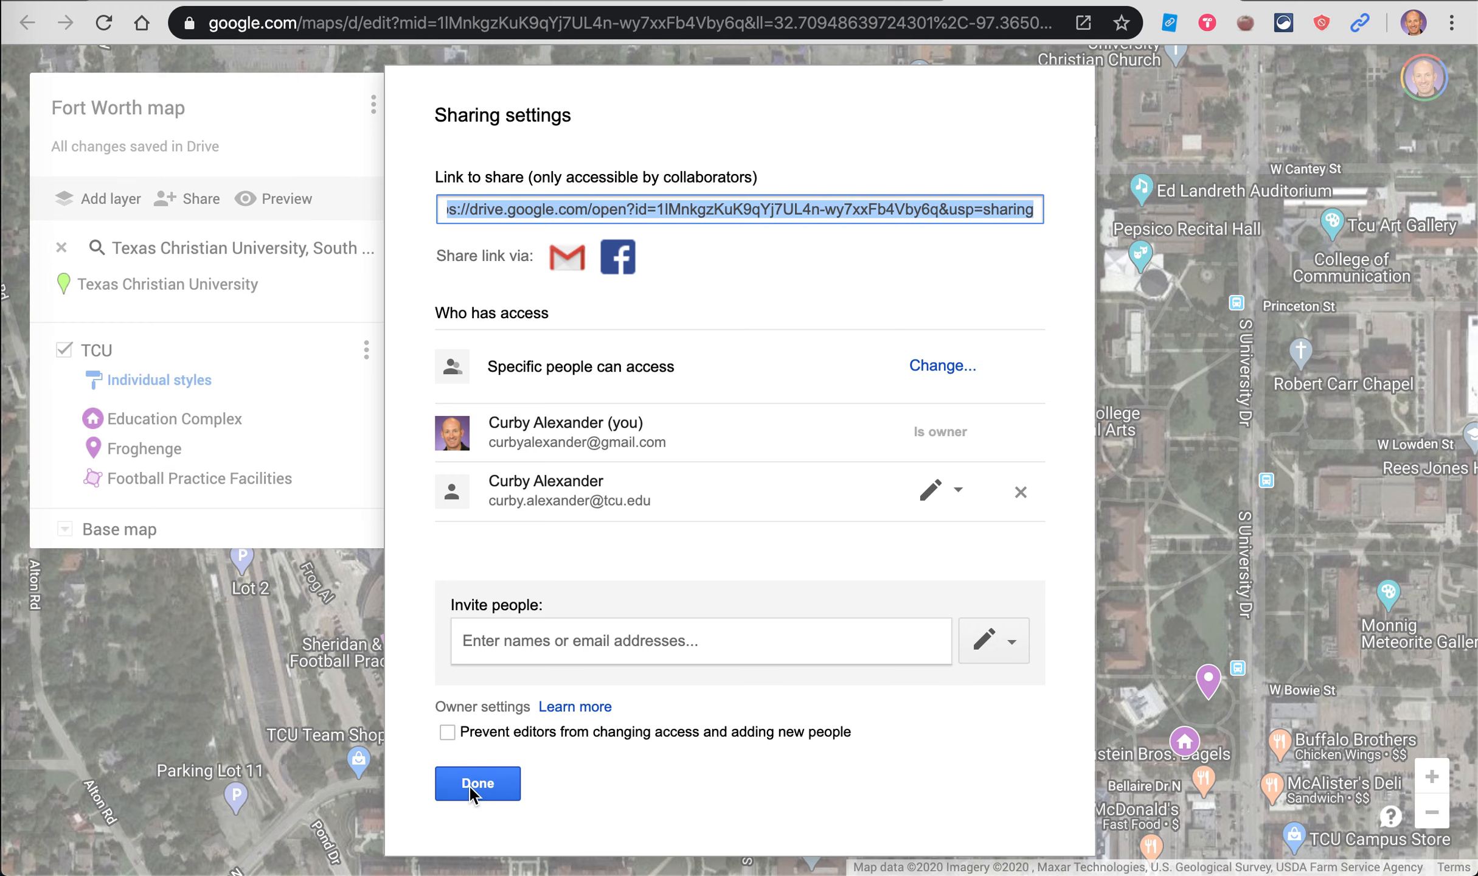
pyautogui.click(942, 370)
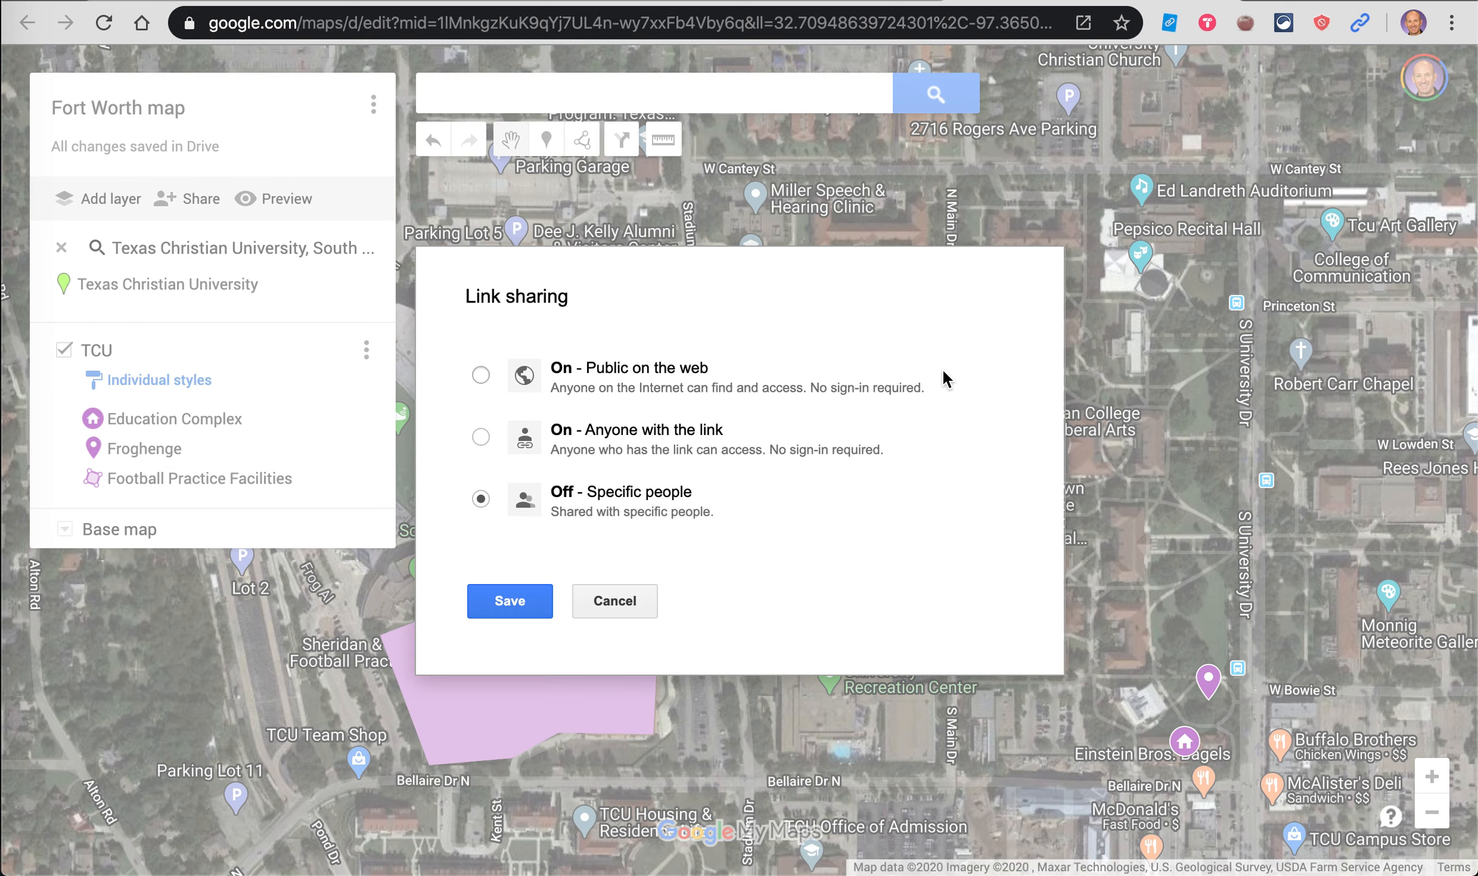
pyautogui.click(481, 437)
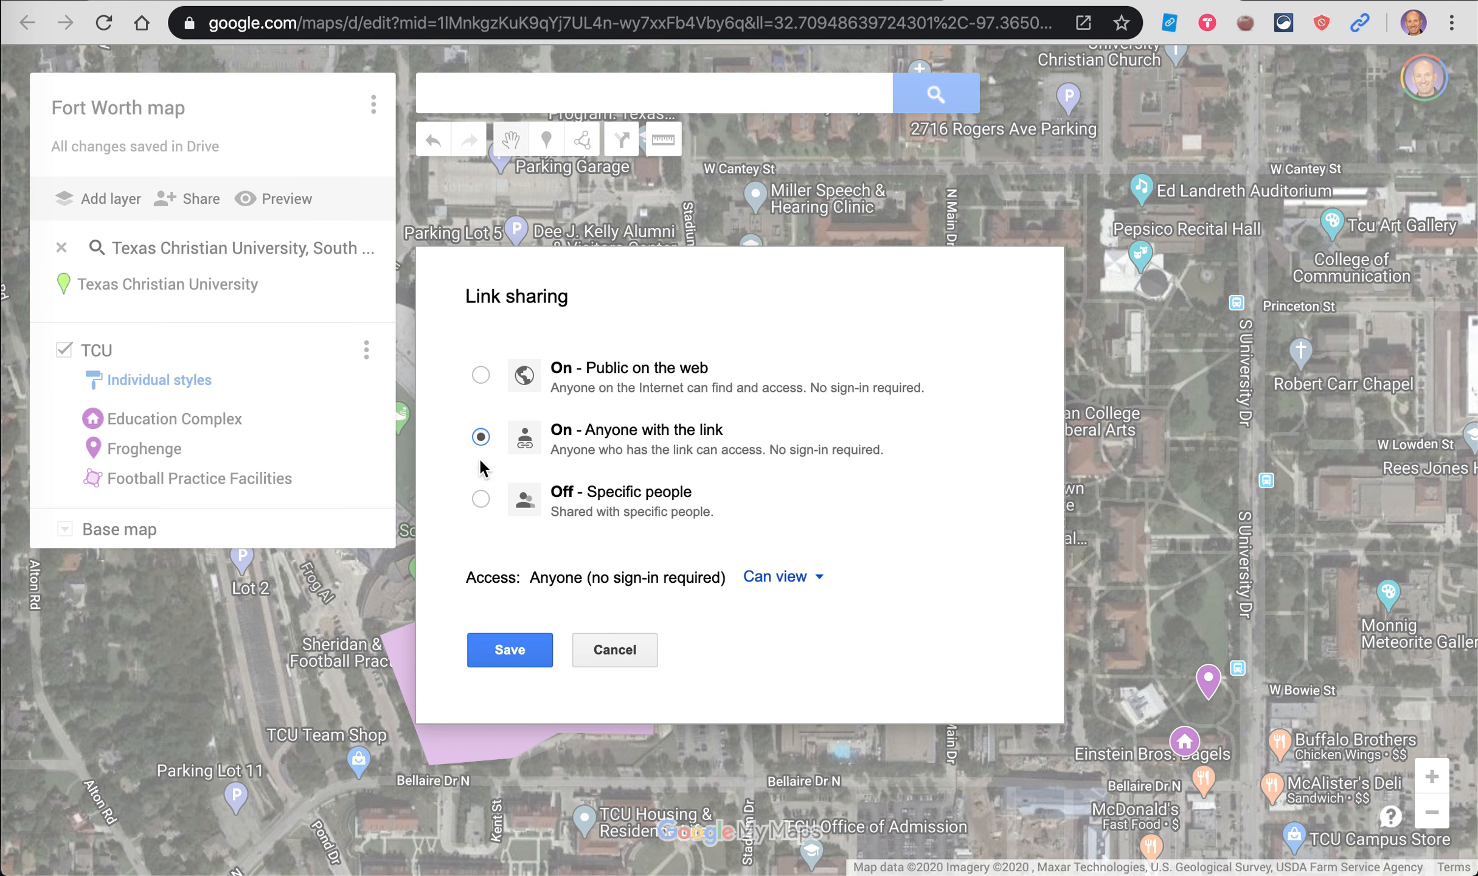
pyautogui.click(494, 646)
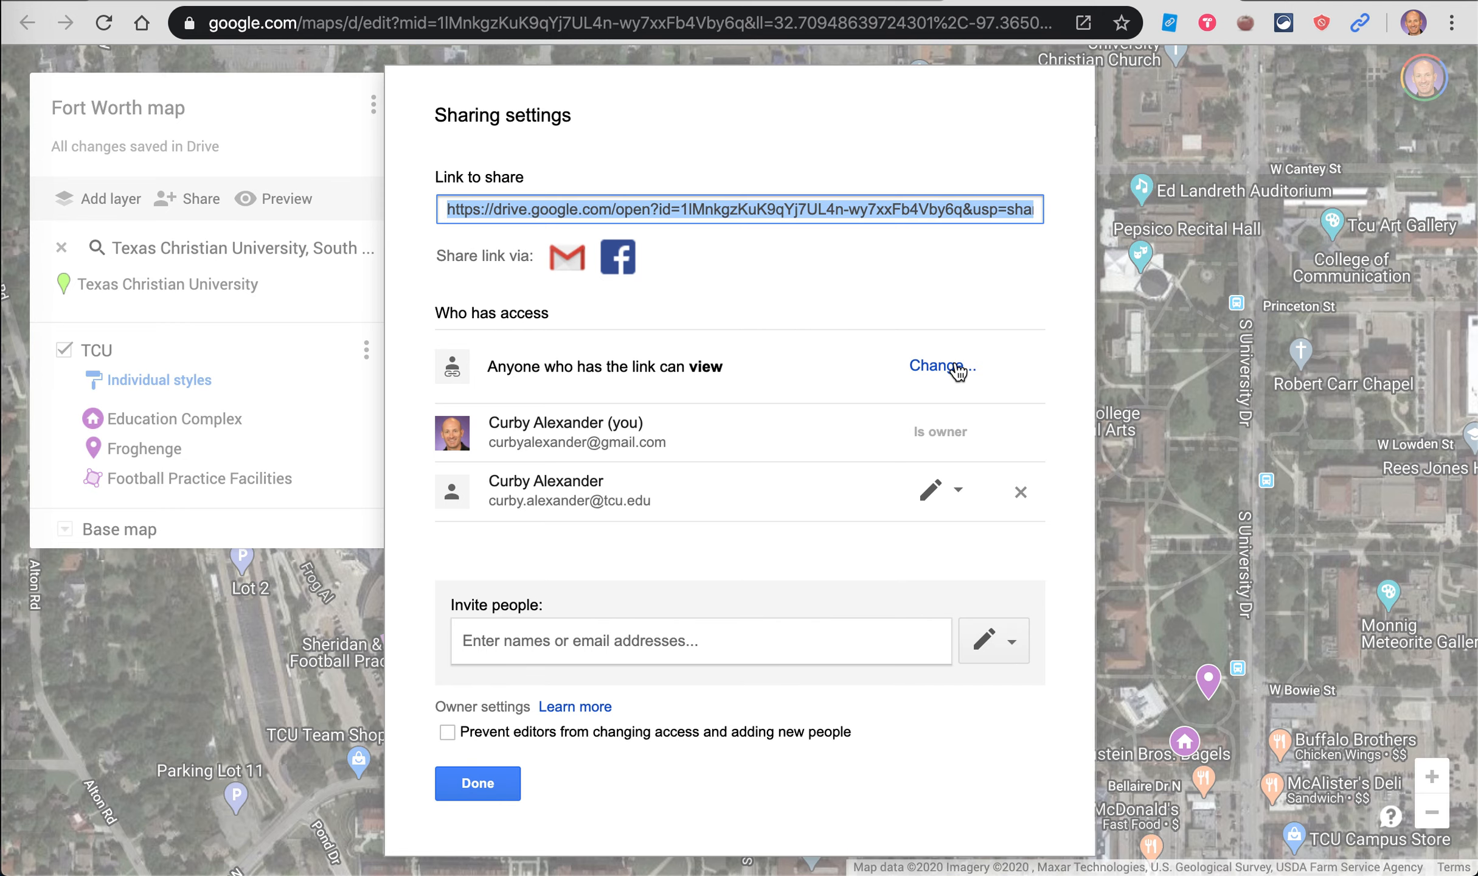
pyautogui.click(496, 785)
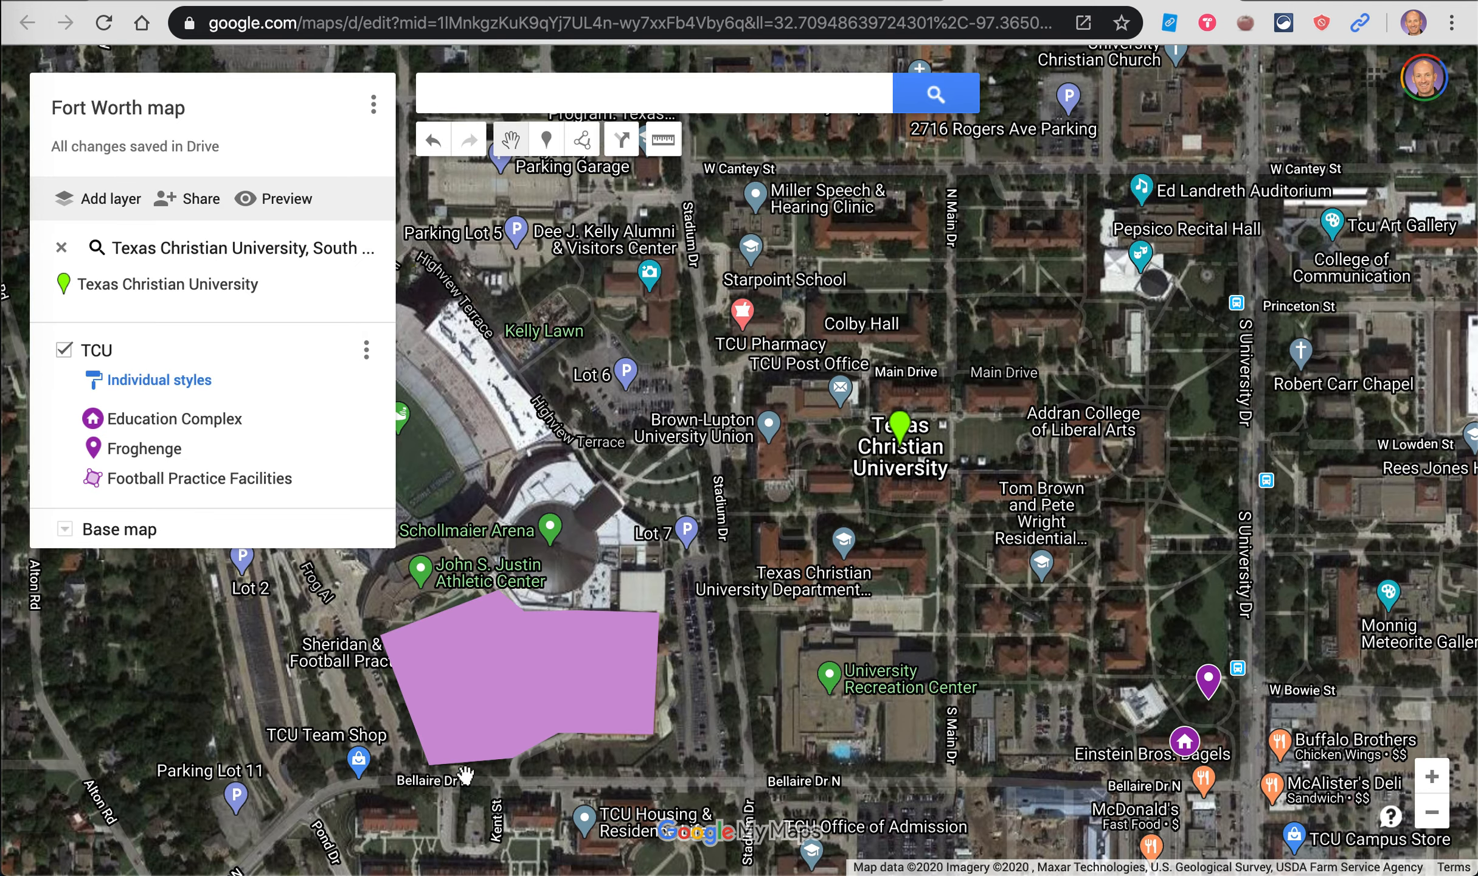
# Step: Load the pasted share link, then open Fort Worth map from the SP20 Drive folder
pyautogui.click(1035, 22)
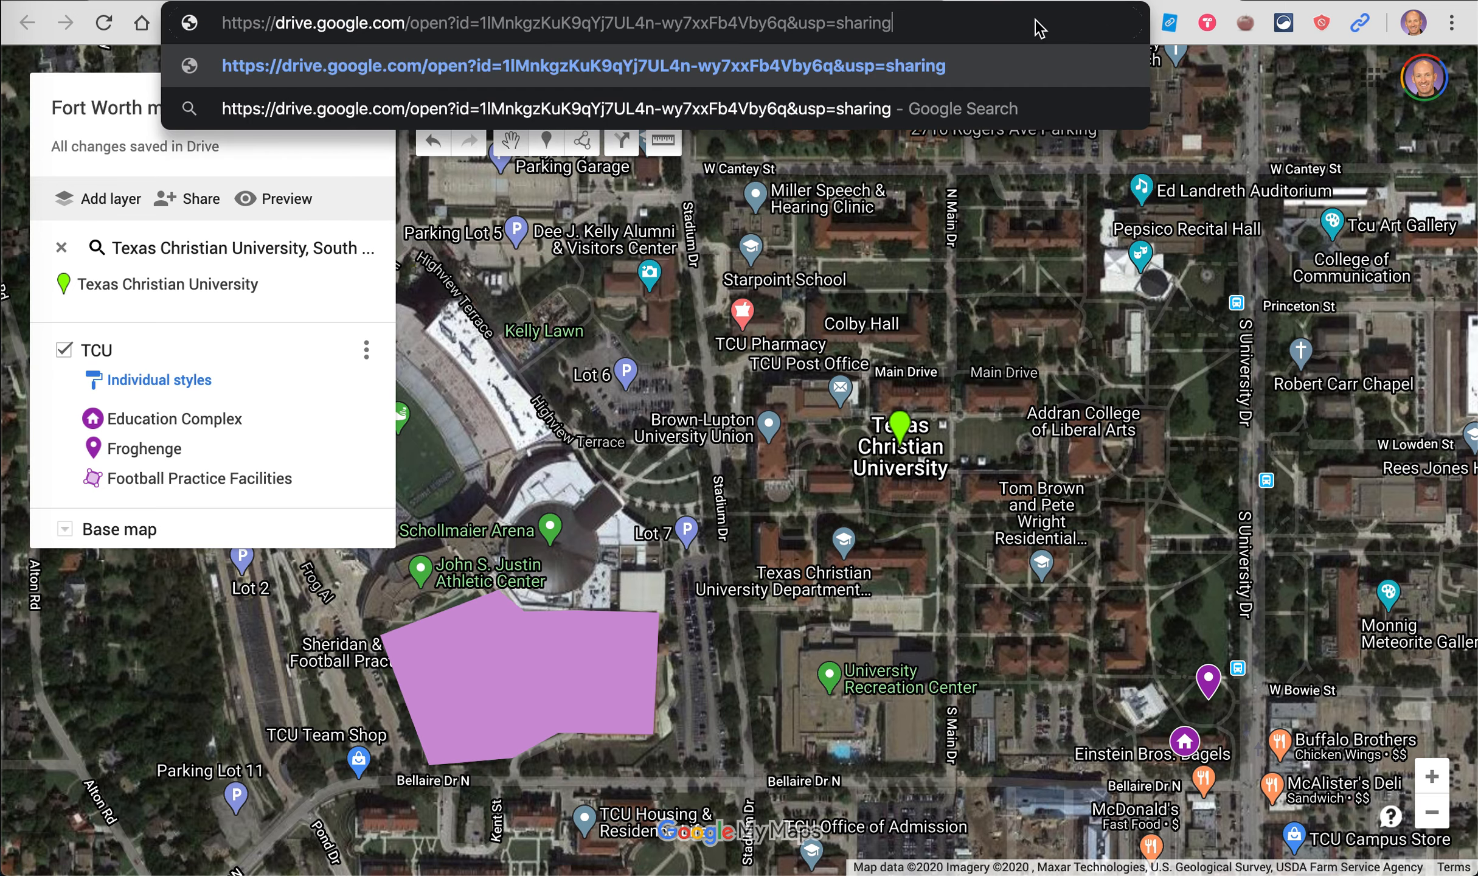
pyautogui.press('Return')
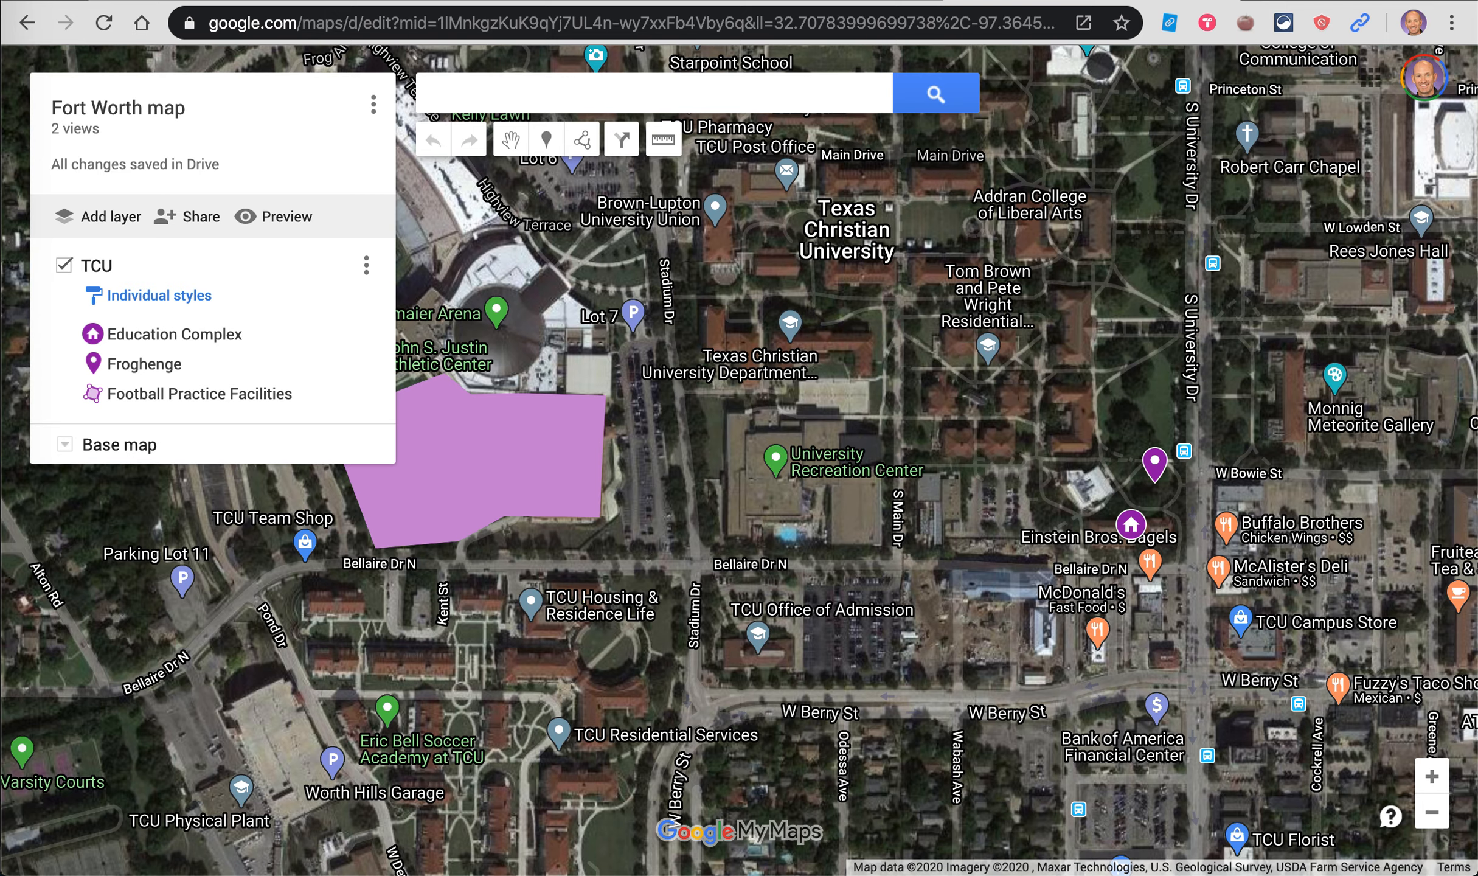
pyautogui.click(808, 1)
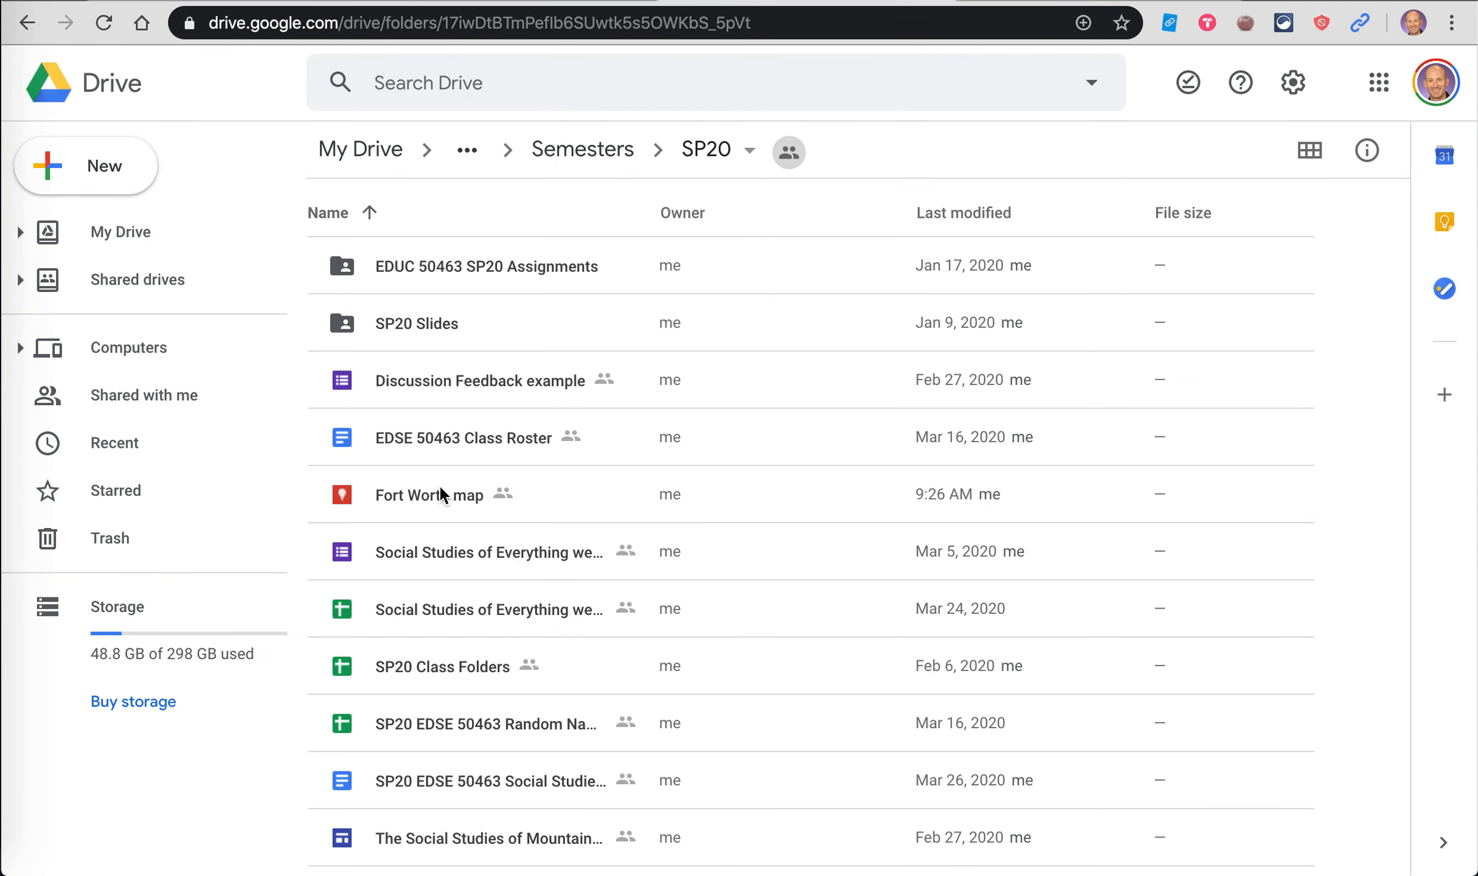
pyautogui.doubleClick(414, 498)
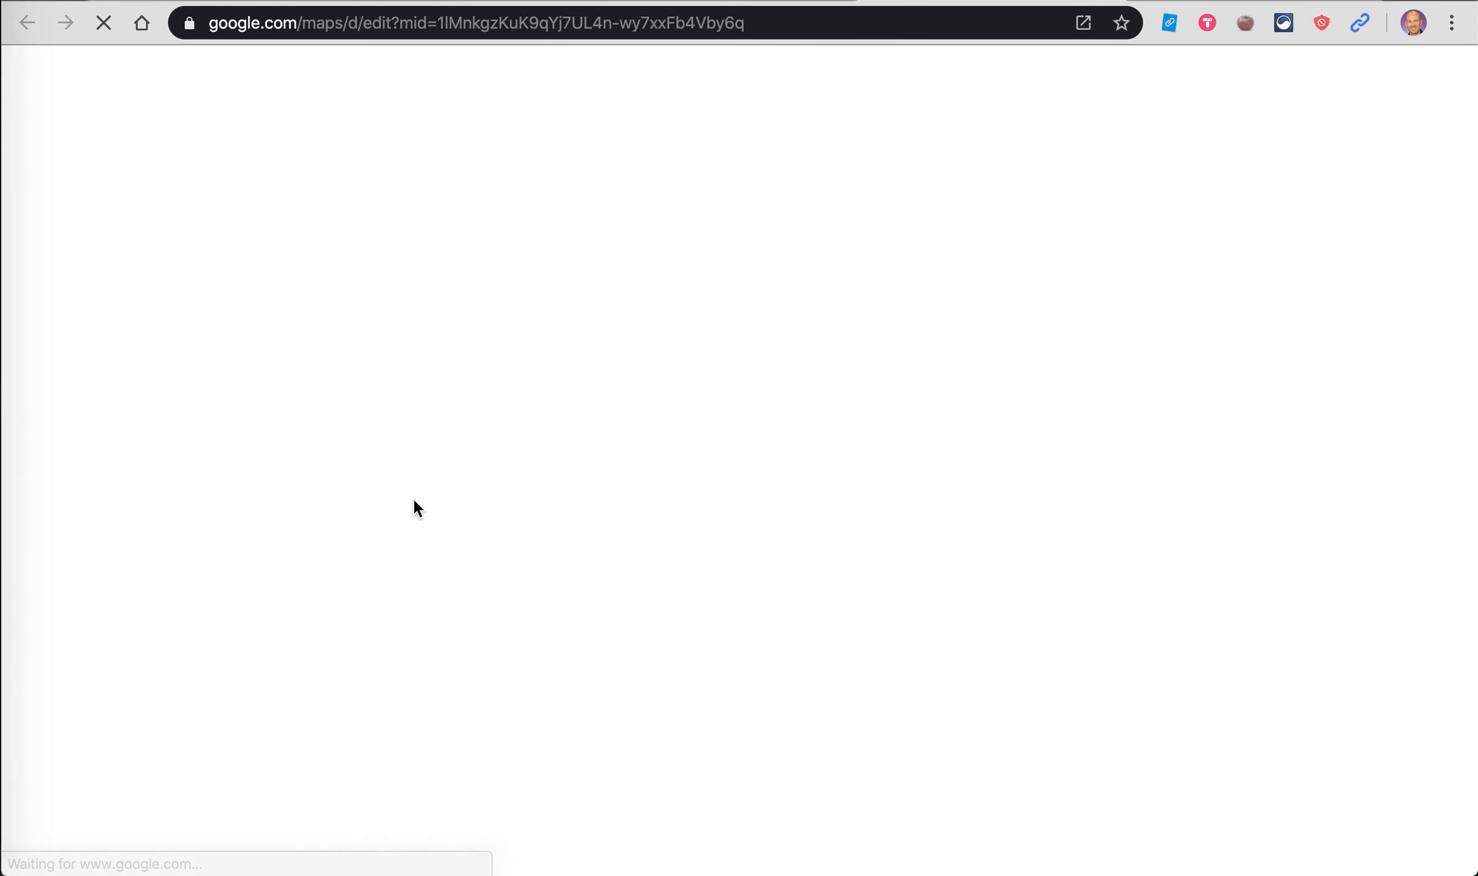